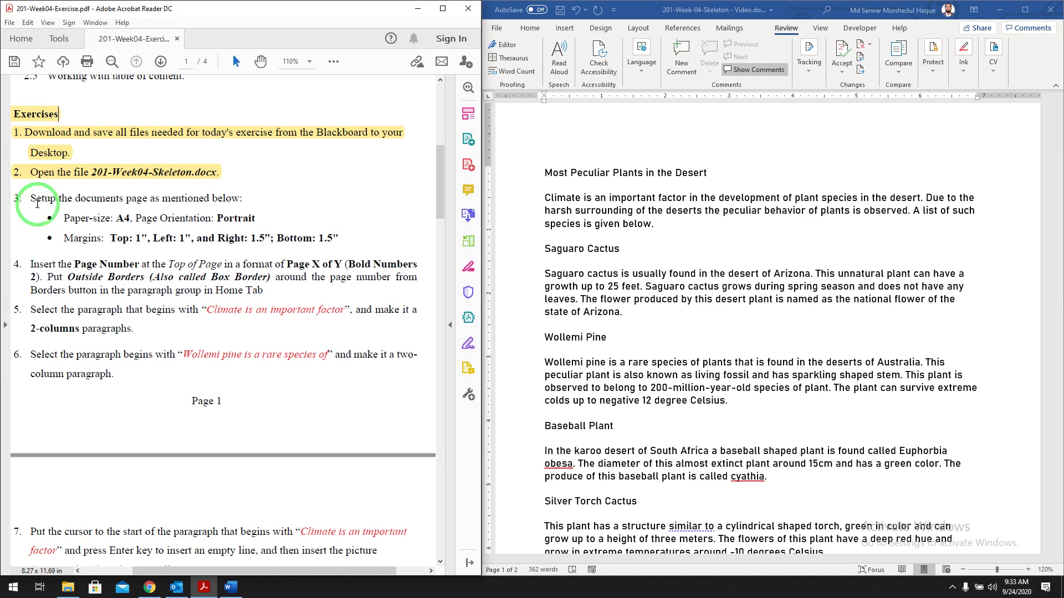
# Highlight exercise 3, the page setup instruction with its two bullet points, in the exercise PDF
pyautogui.moveTo(31, 200); pyautogui.dragTo(325, 234)
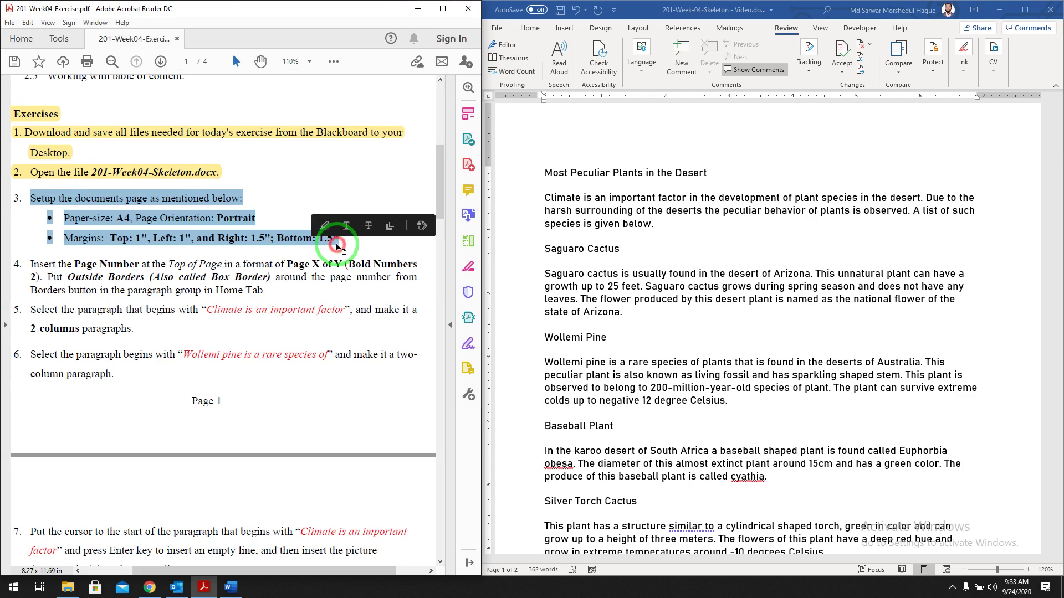
pyautogui.click(325, 232)
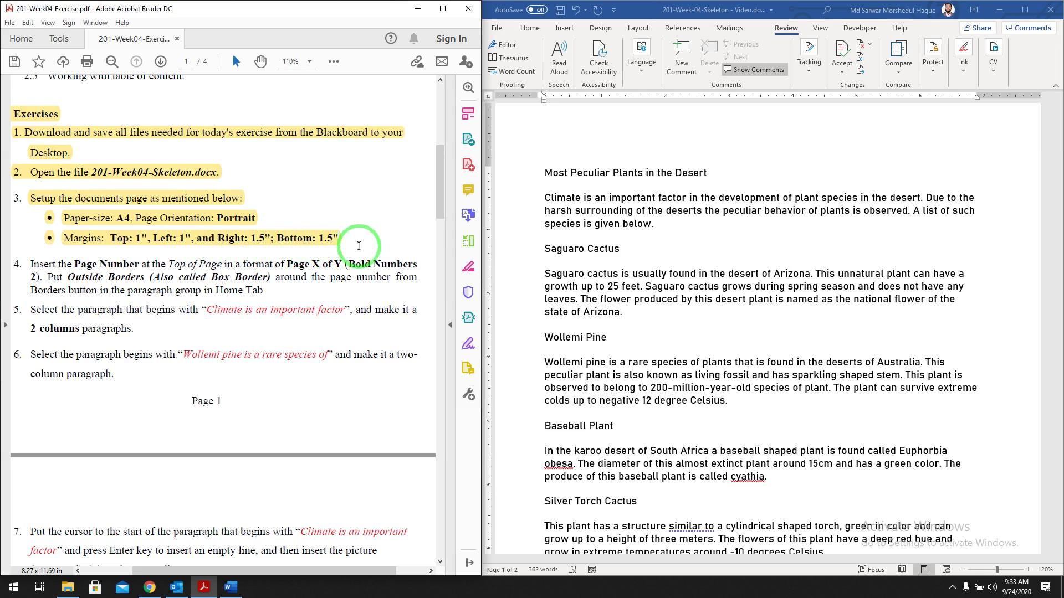
# Switch to the Word document and set its page margins to Top 1", Left 1", Bottom 1.5" and Right 1.5"
pyautogui.click(689, 237)
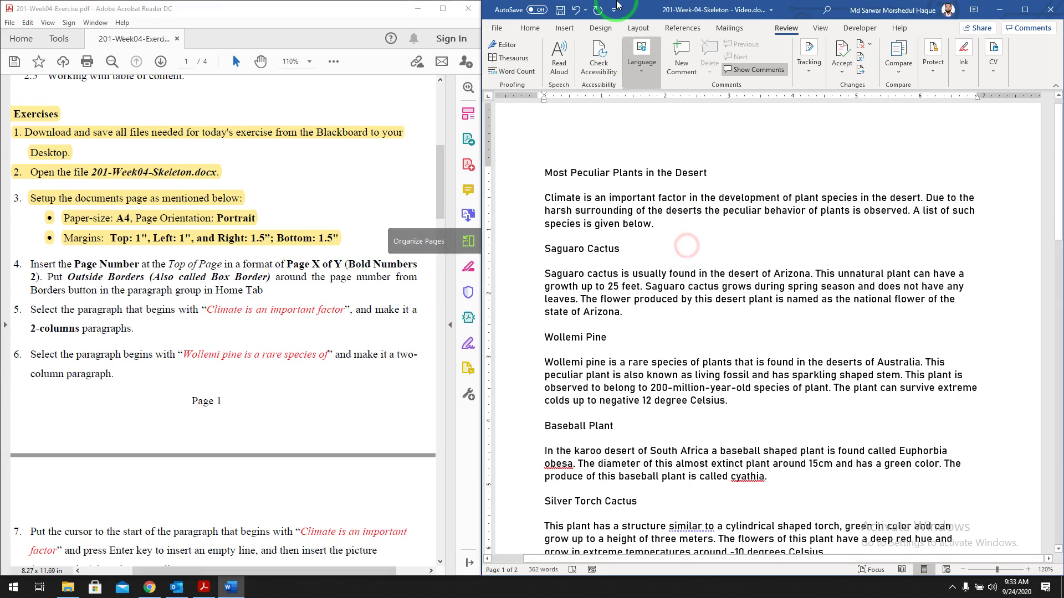
pyautogui.click(637, 29)
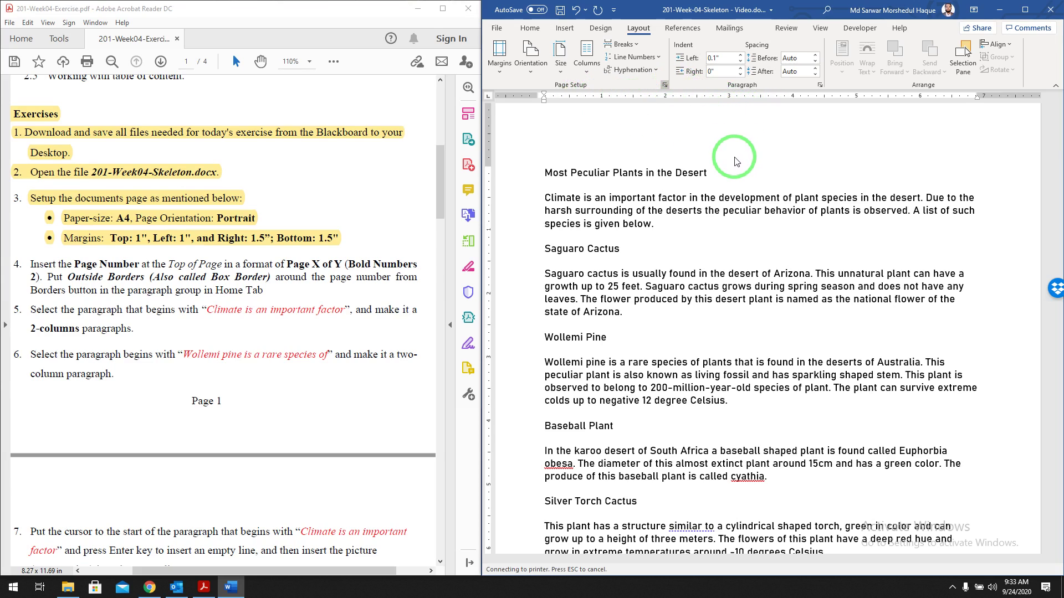
pyautogui.moveTo(377, 116); pyautogui.dragTo(690, 135)
pyautogui.moveTo(616, 172); pyautogui.dragTo(641, 177)
pyautogui.click(643, 180)
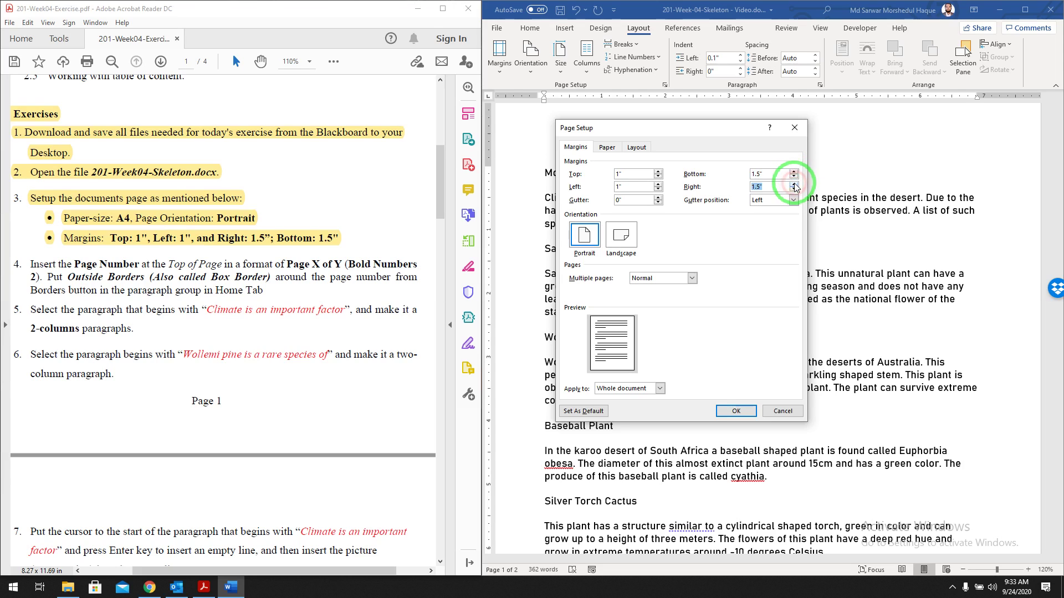
# Set the paper size to A4 with Portrait orientation and apply the page setup to the whole document
pyautogui.click(609, 147)
pyautogui.click(639, 175)
pyautogui.click(641, 185)
pyautogui.click(641, 185)
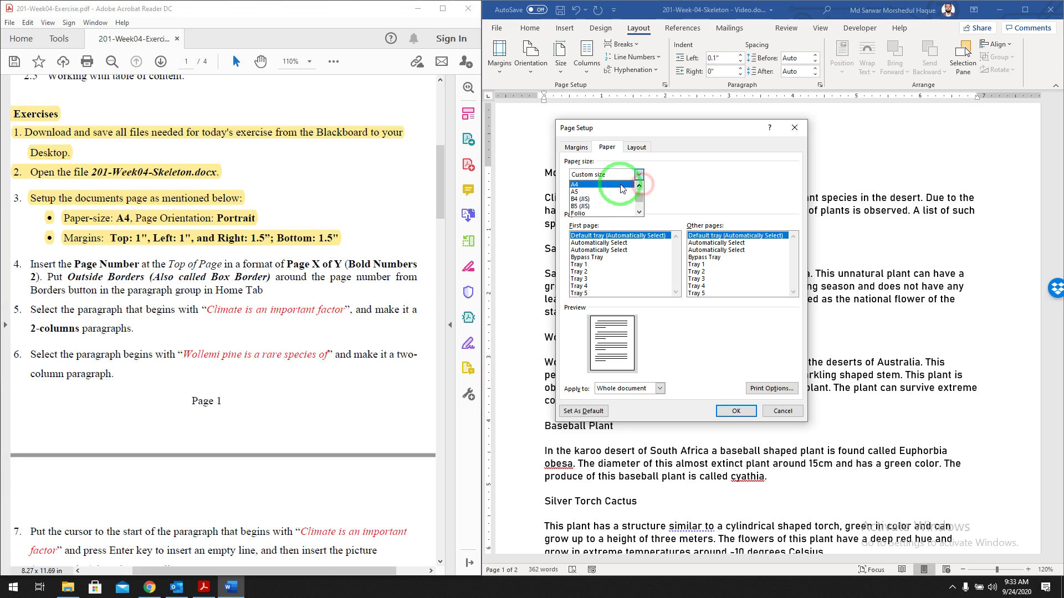
pyautogui.click(582, 185)
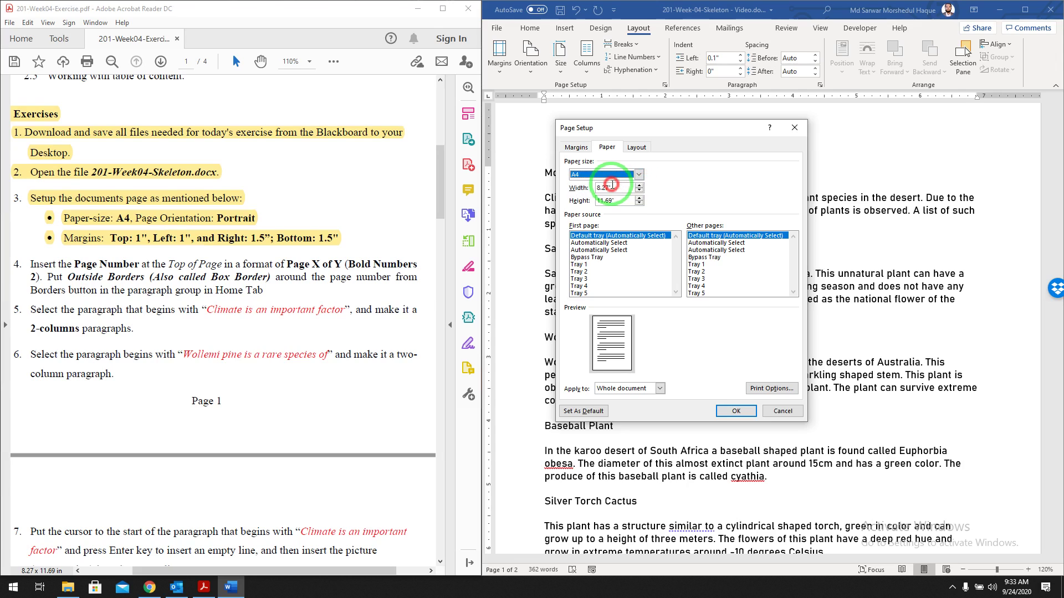
pyautogui.click(582, 147)
pyautogui.click(584, 233)
pyautogui.click(735, 411)
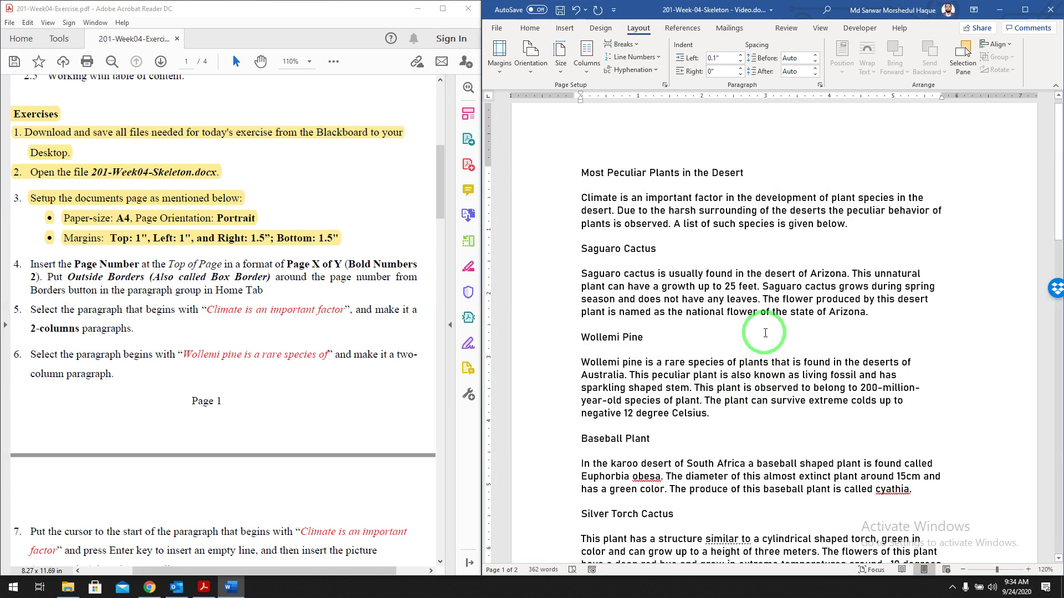
# Highlight exercise 4, the page number and outside borders instruction, in the exercise PDF
pyautogui.scroll(1, 768, 323)
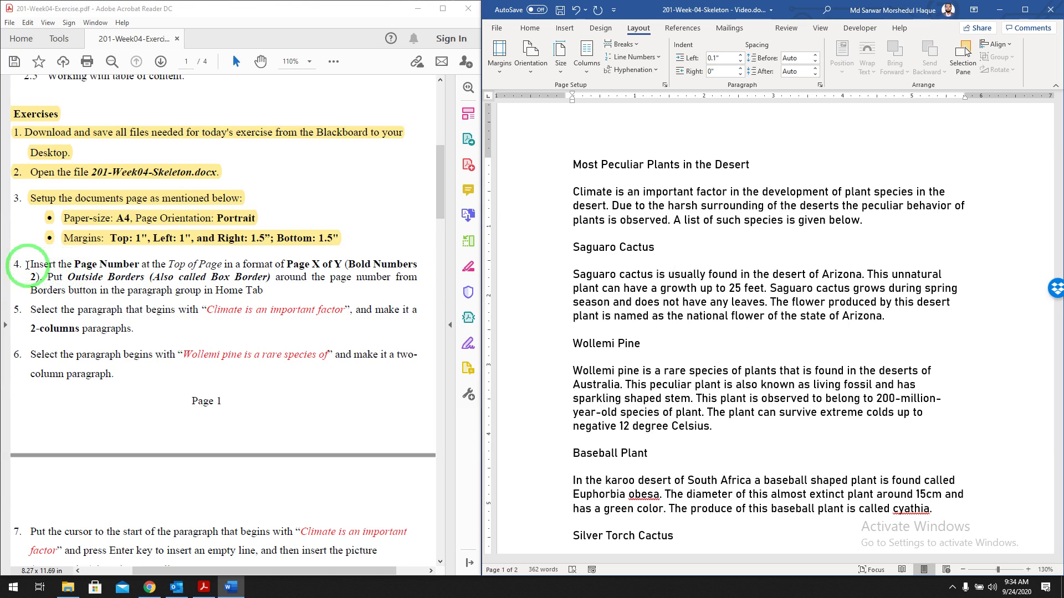
pyautogui.moveTo(57, 265); pyautogui.dragTo(417, 266)
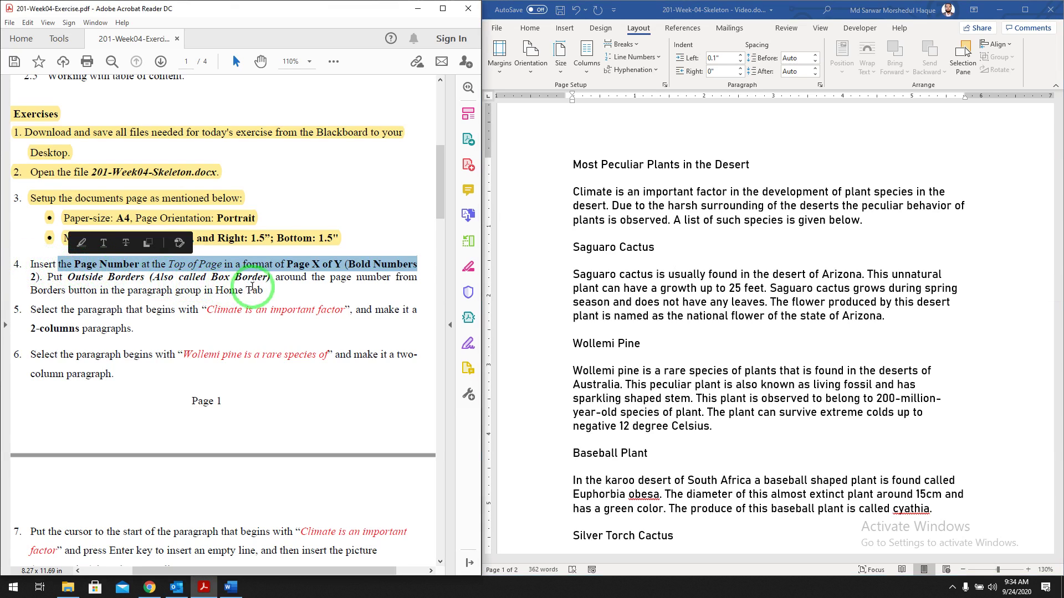
pyautogui.moveTo(121, 279)
pyautogui.mouseDown()
pyautogui.moveTo(260, 310)
pyautogui.moveTo(121, 278)
pyautogui.mouseUp()
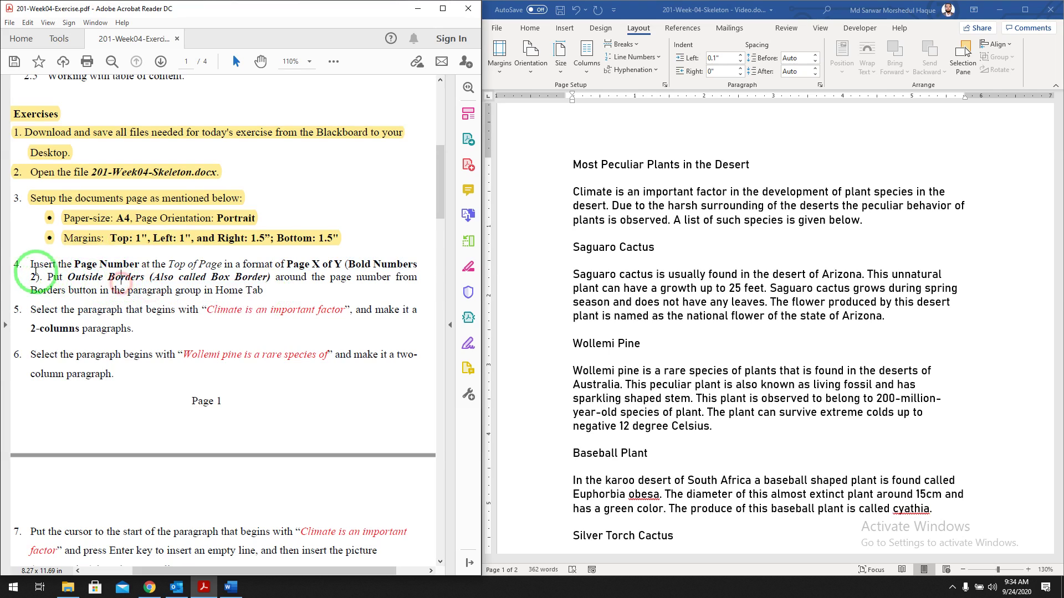
pyautogui.moveTo(32, 263); pyautogui.dragTo(264, 287)
pyautogui.click(281, 268)
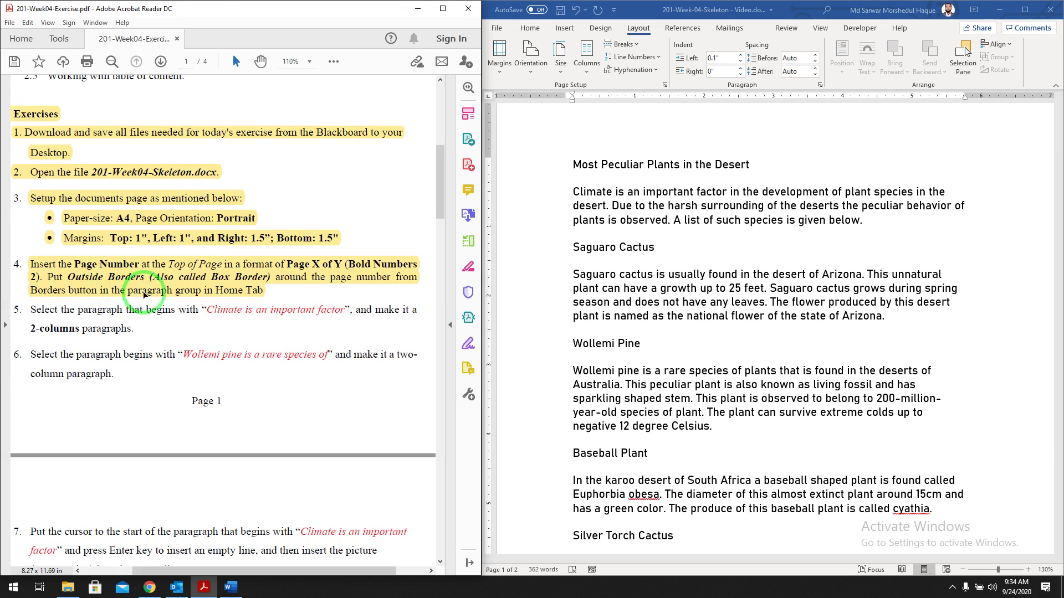
# Insert a page number at the top of the page in the Word document, using the Page X of Y format Bold Numbers 2
pyautogui.click(616, 183)
pyautogui.click(565, 28)
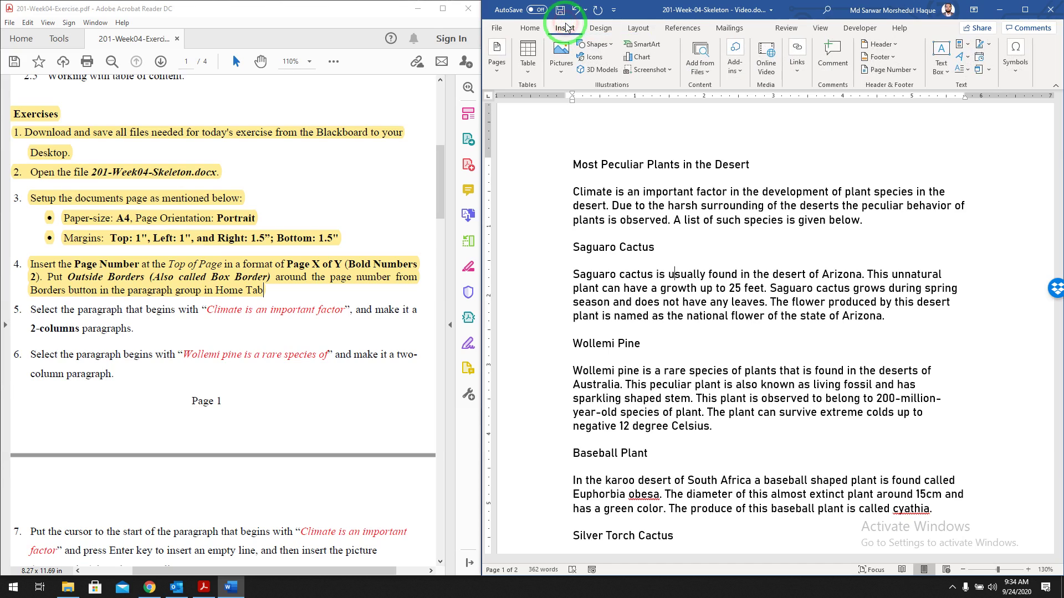
pyautogui.click(910, 71)
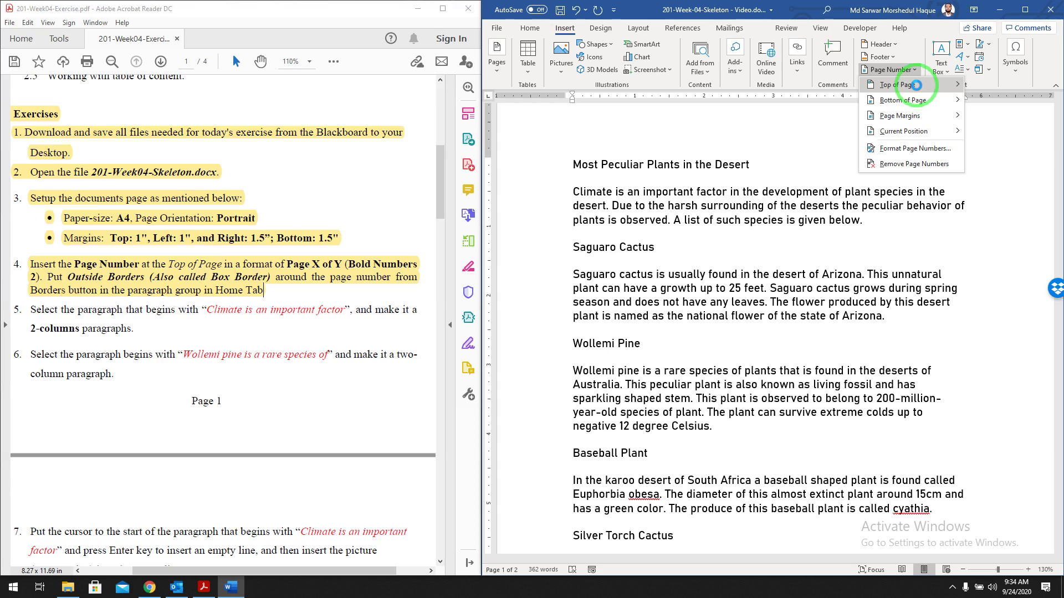
pyautogui.moveTo(917, 89)
pyautogui.moveTo(849, 91); pyautogui.dragTo(848, 151)
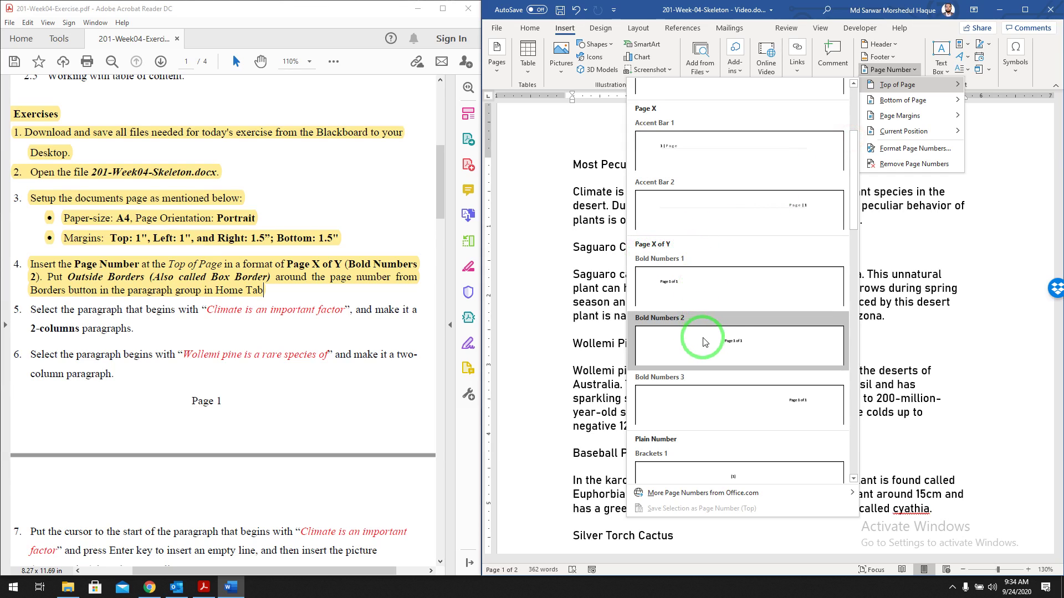
pyautogui.click(722, 344)
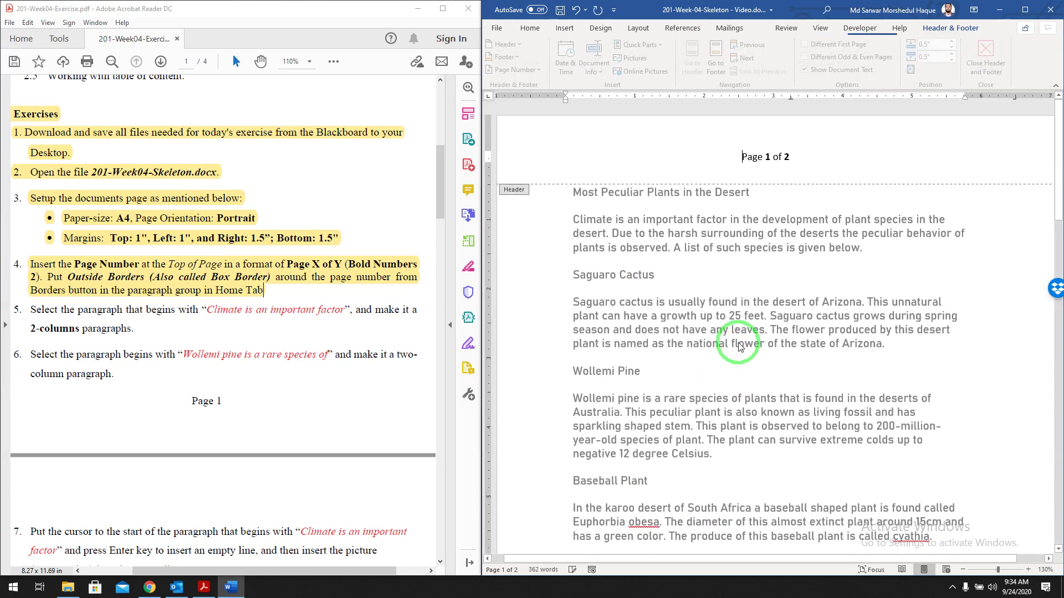
# Apply Outside Borders to the page number paragraph in the header and return to the body text
pyautogui.click(530, 28)
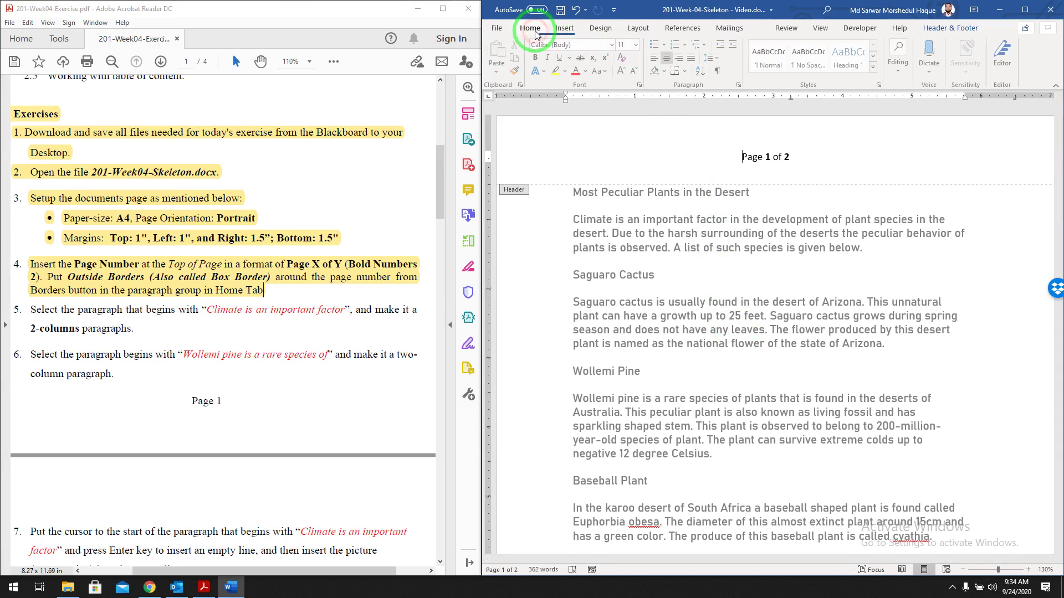
pyautogui.click(686, 71)
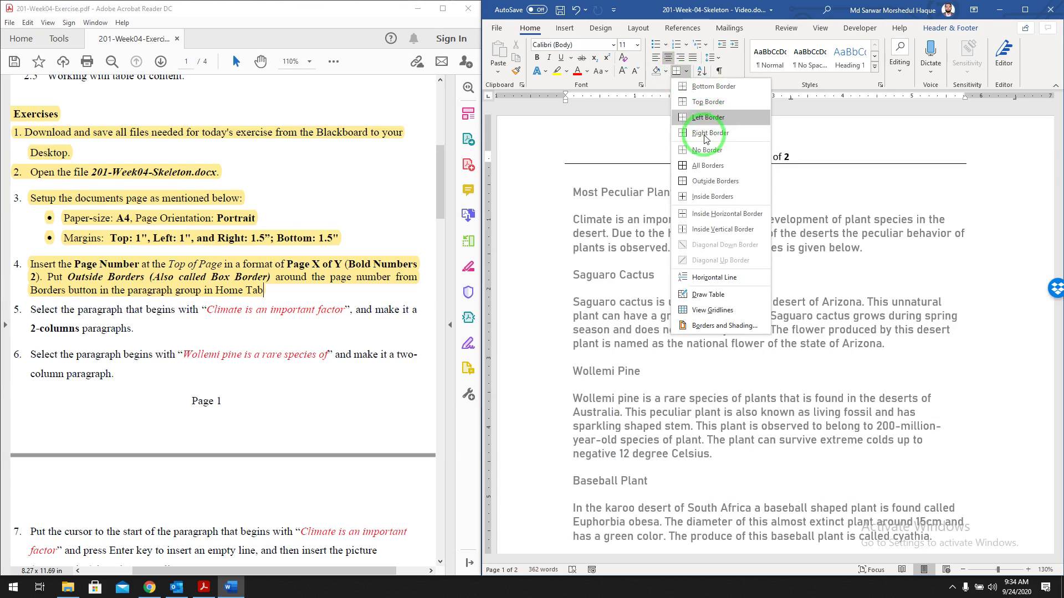
pyautogui.click(708, 182)
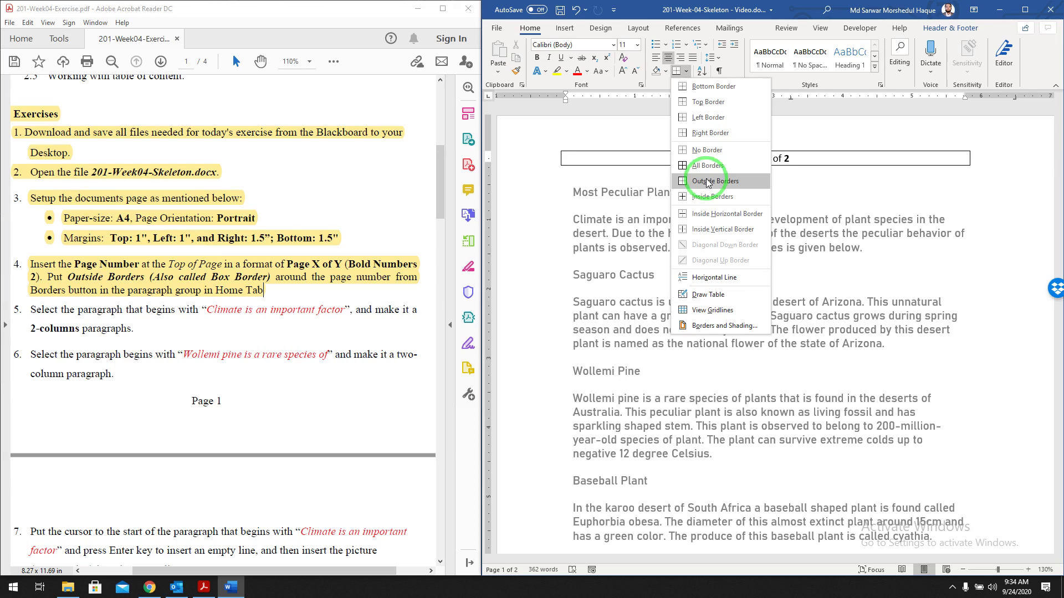
pyautogui.doubleClick(701, 255)
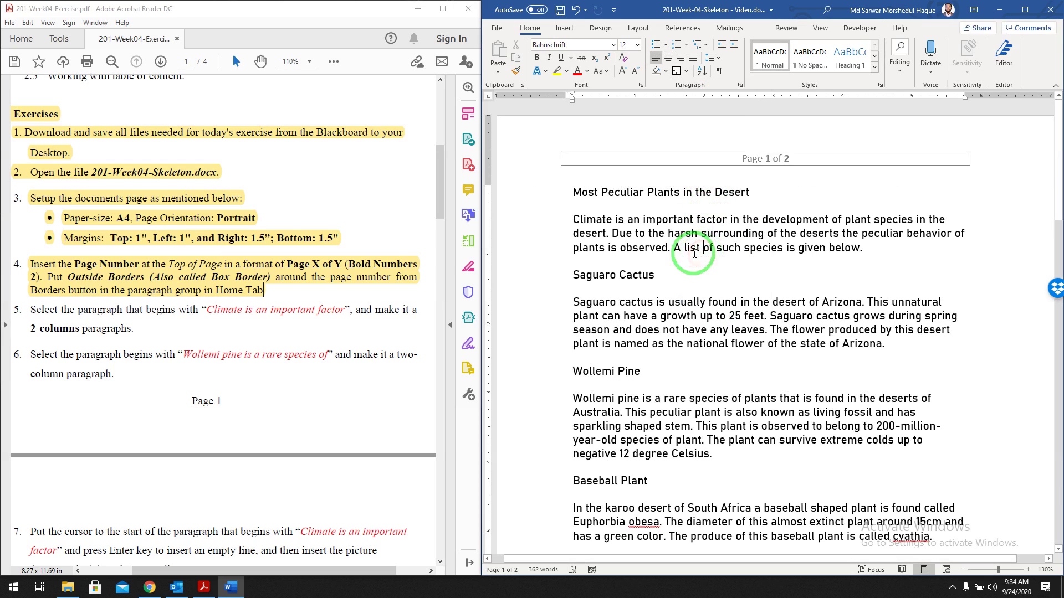
# Highlight exercise 5, the two-column instruction for the "Climate is an important factor" paragraph, in the exercise PDF
pyautogui.scroll(-1, 56, 266)
pyautogui.moveTo(30, 282); pyautogui.dragTo(129, 299)
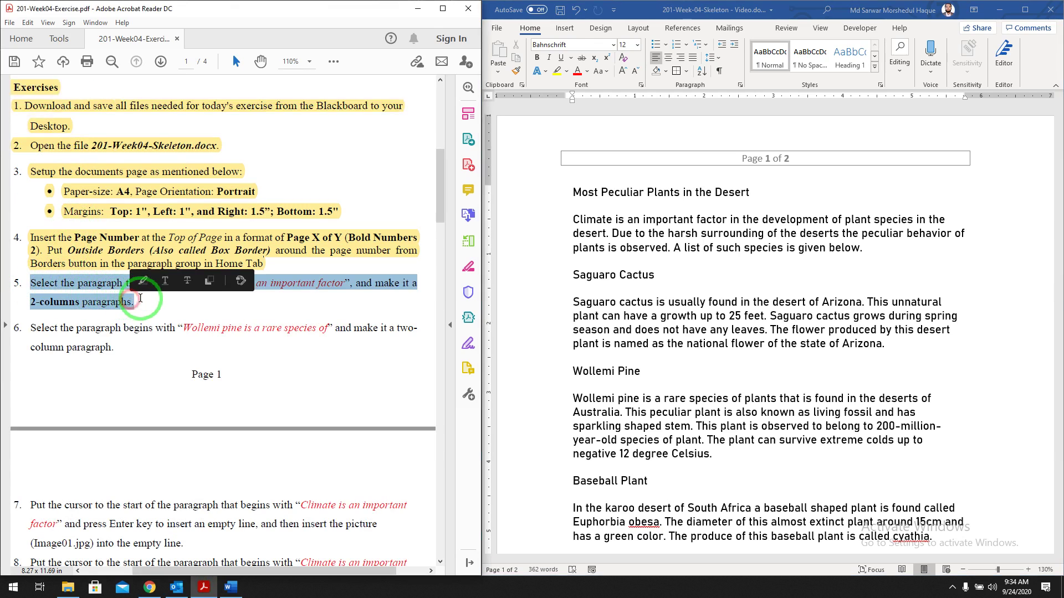
pyautogui.click(134, 301)
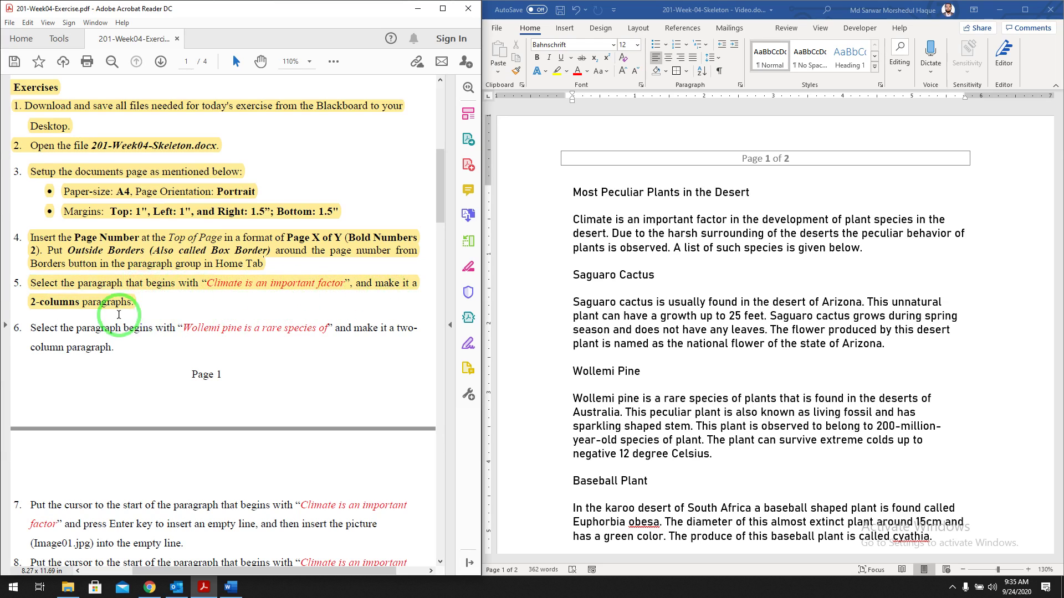
# Format the paragraph beginning "Climate is an important factor" in the Word document as two columns
pyautogui.click(703, 225)
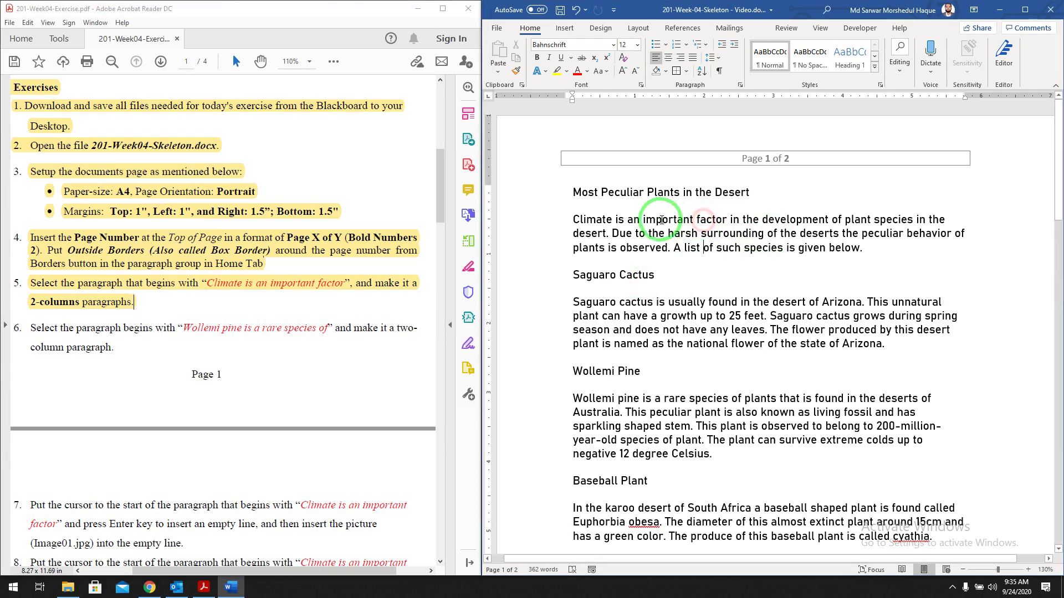
pyautogui.tripleClick(665, 222)
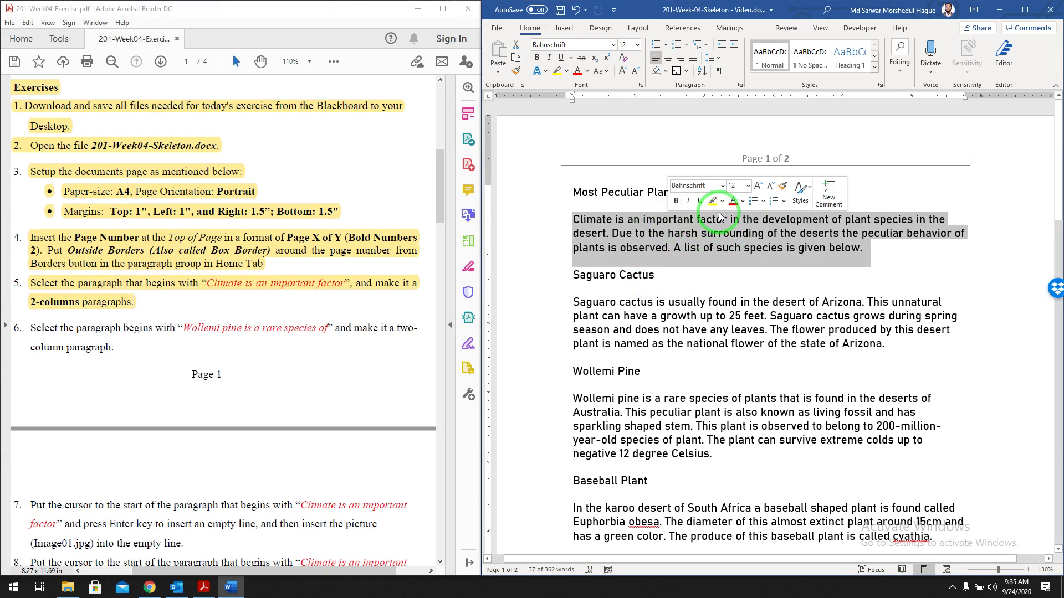
pyautogui.click(640, 29)
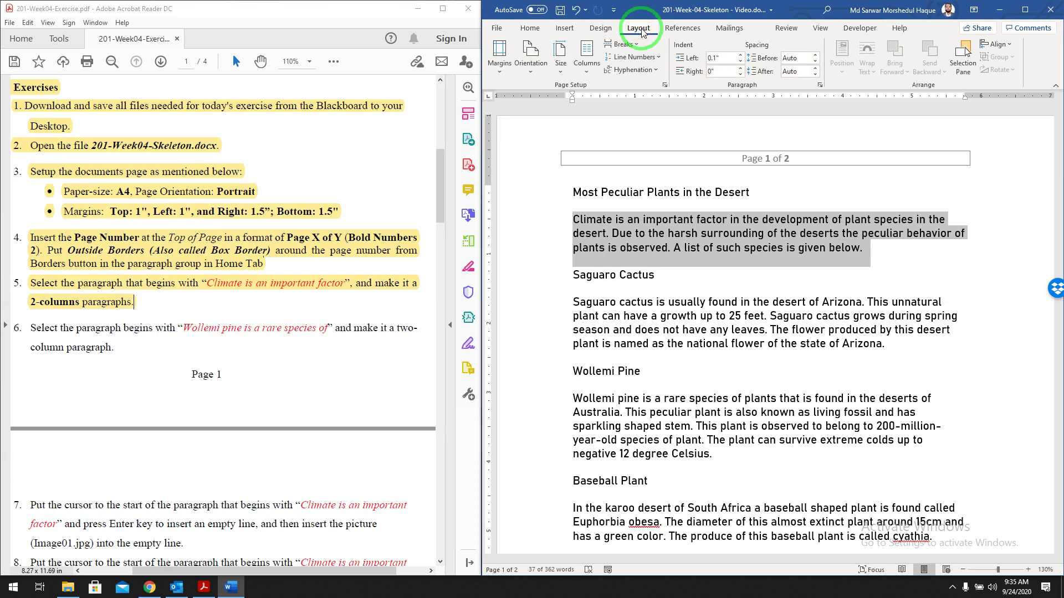
pyautogui.click(586, 55)
pyautogui.click(607, 121)
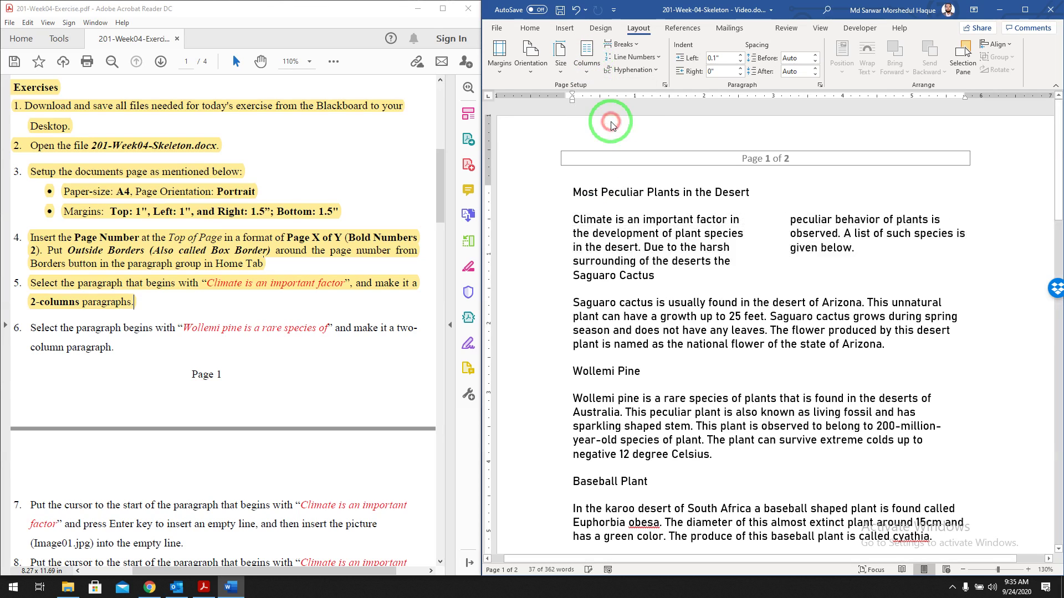
# Highlight exercise 6, the two-column instruction for the "Wollemi pine is a rare species of" paragraph, in the exercise PDF
pyautogui.click(124, 362)
pyautogui.moveTo(123, 362); pyautogui.dragTo(24, 330)
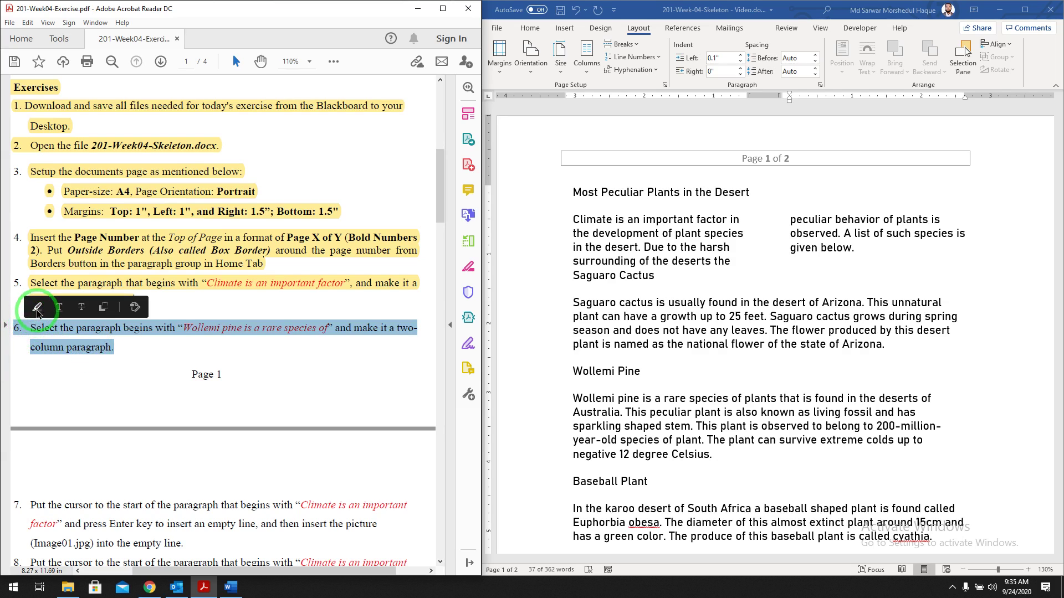
pyautogui.click(37, 307)
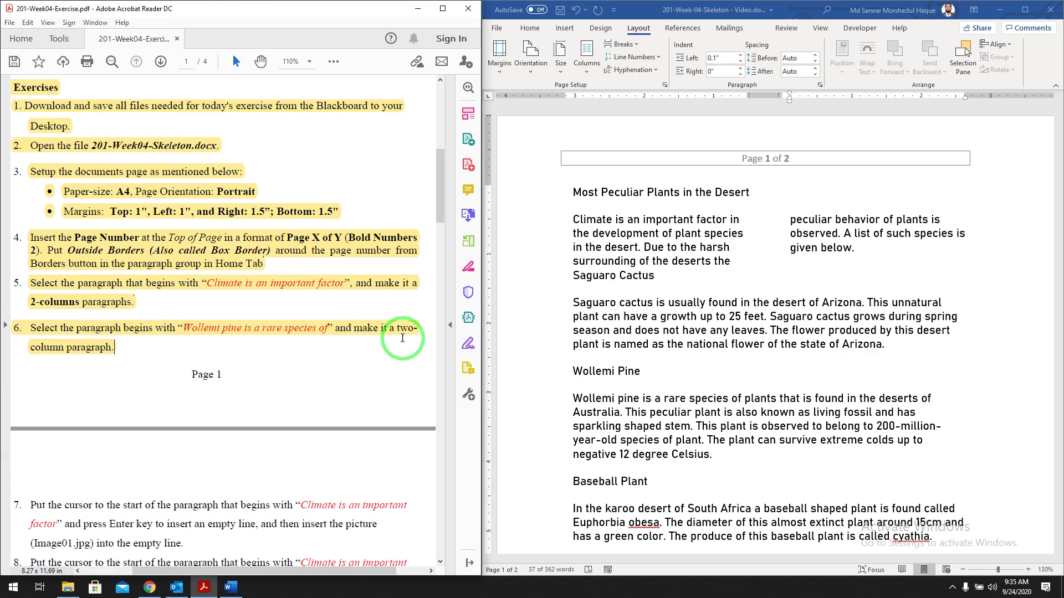
# Format the paragraph beginning "Wollemi pine is a rare species of" in the Word document as two columns
pyautogui.scroll(-3, 720, 382)
pyautogui.click(654, 302)
pyautogui.tripleClick(654, 302)
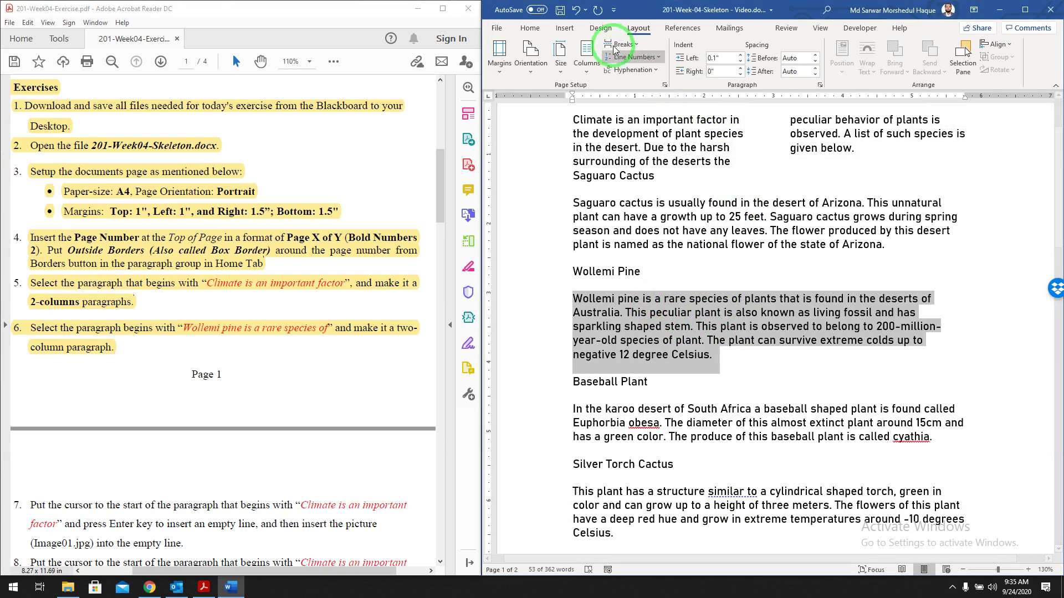
pyautogui.click(587, 56)
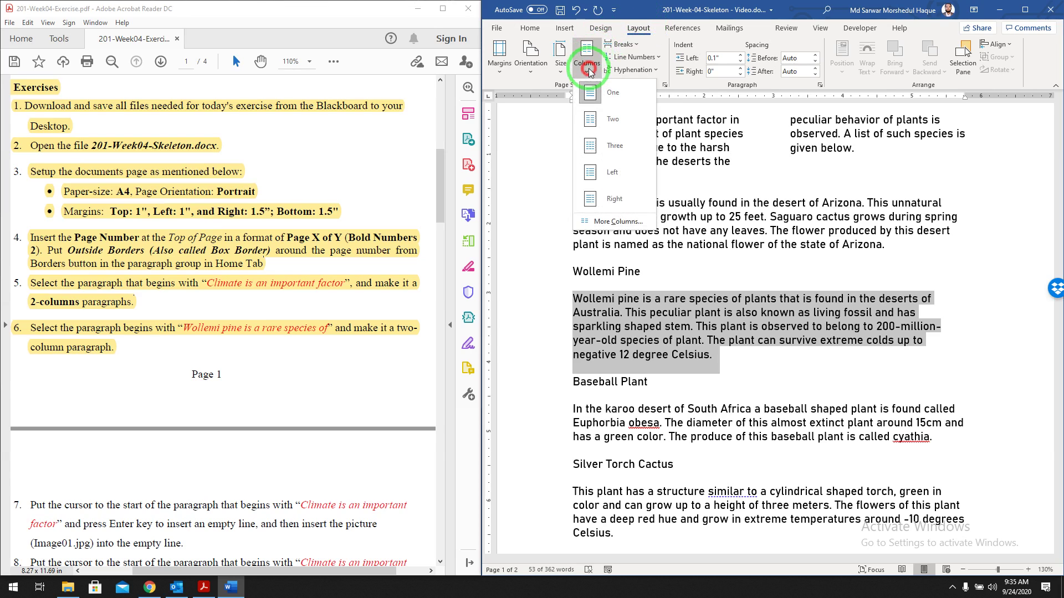
pyautogui.click(596, 115)
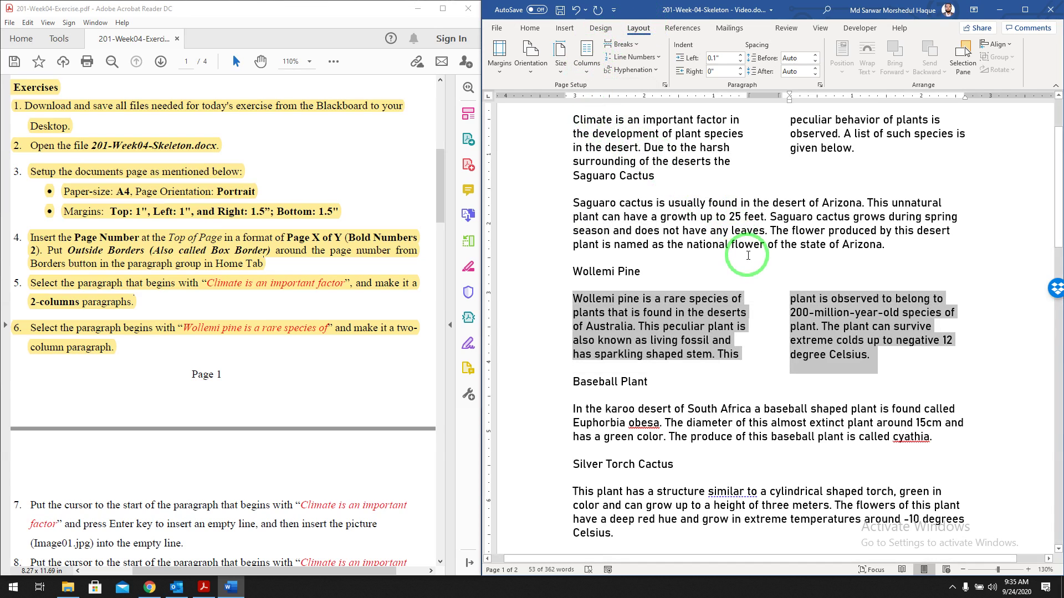
# Highlight exercise 7, the instruction to insert Image01.jpg into an empty line, in the exercise PDF
pyautogui.scroll(-10, 240, 311)
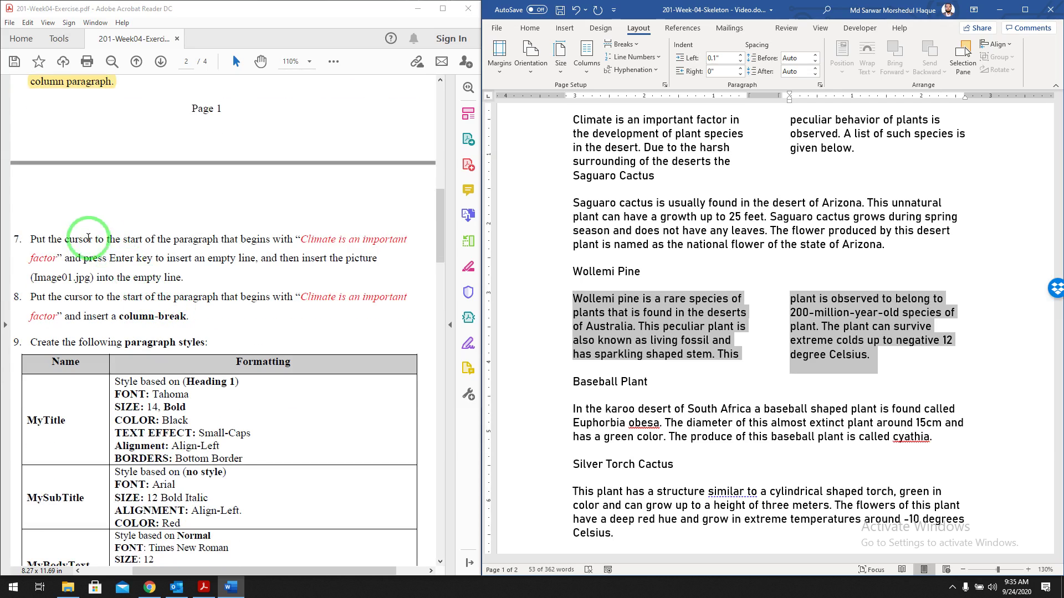
pyautogui.moveTo(192, 279); pyautogui.dragTo(17, 238)
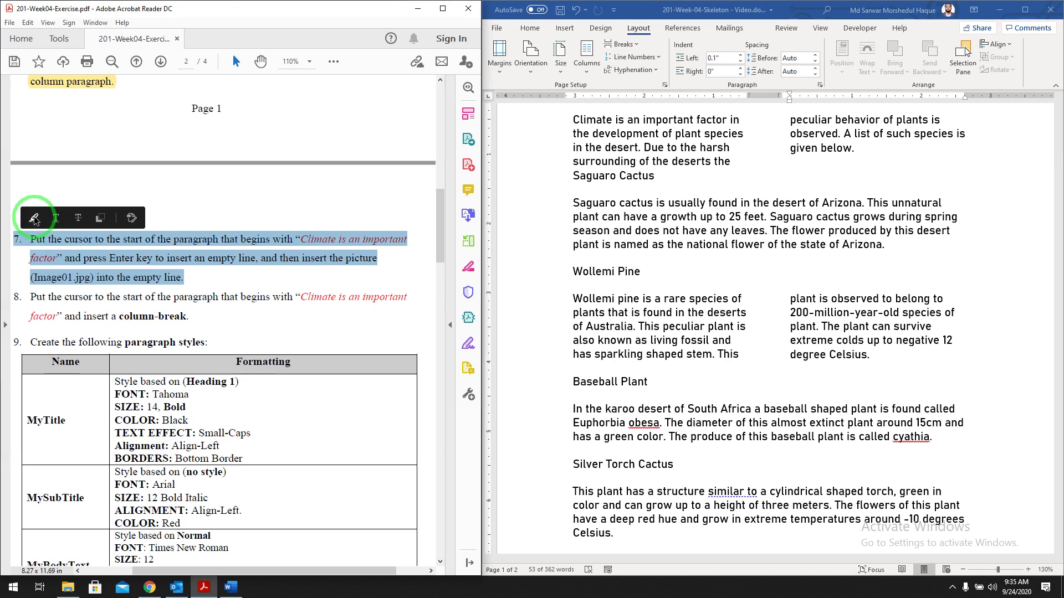
pyautogui.click(34, 220)
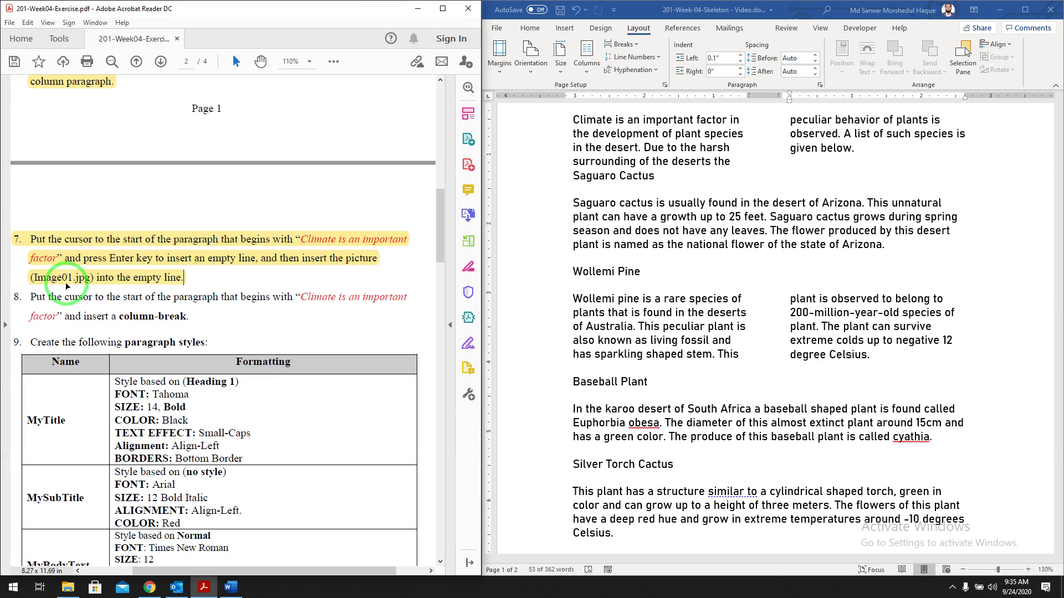
# Insert an empty line before the Word paragraph beginning "Climate is an important factor" and place the picture Image01.jpg in it
pyautogui.click(596, 260)
pyautogui.scroll(3, 587, 244)
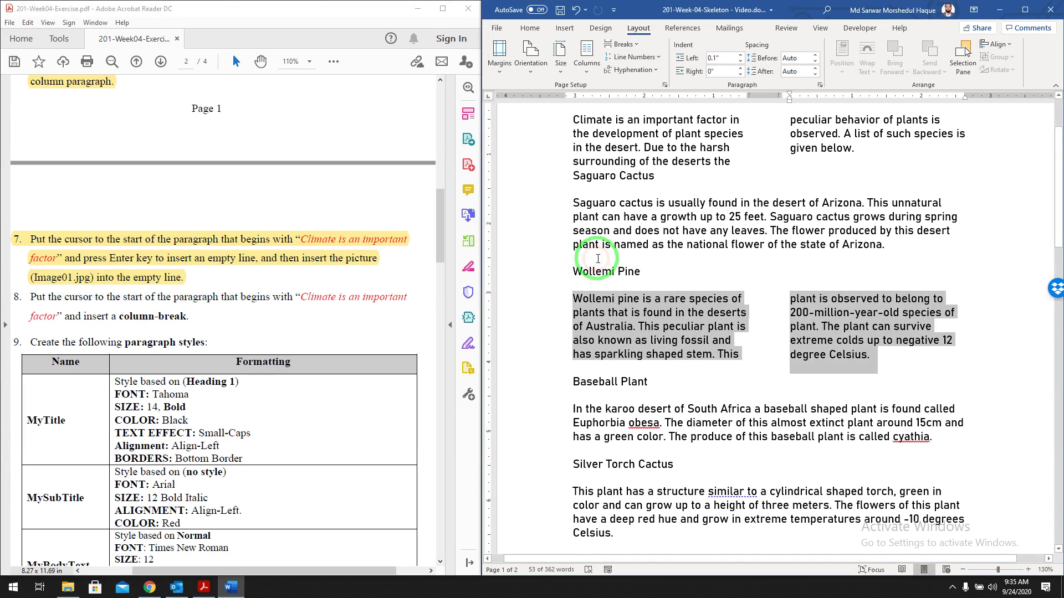
pyautogui.click(573, 219)
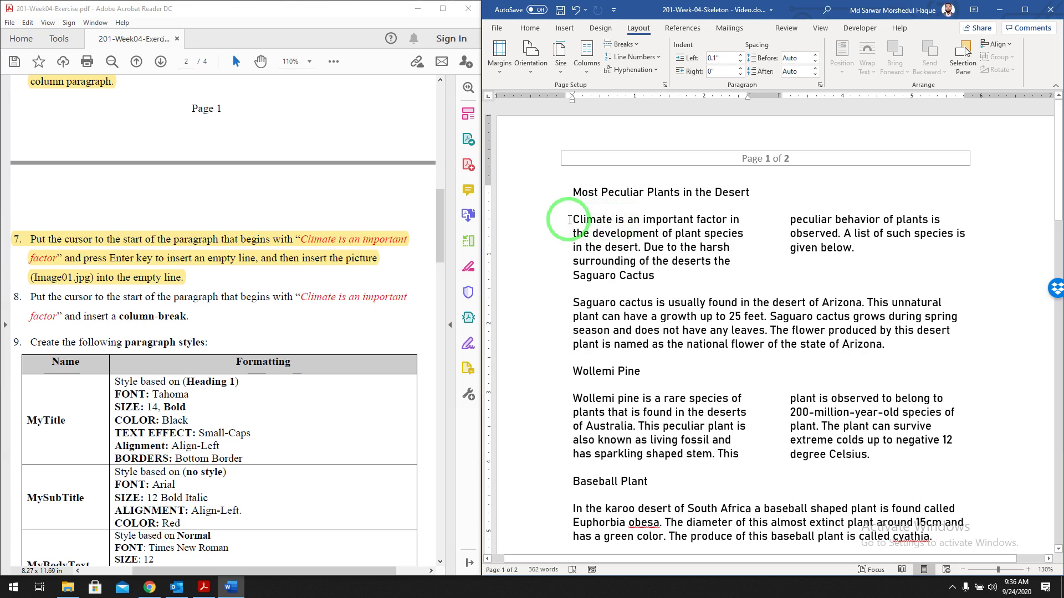
pyautogui.press('Return')
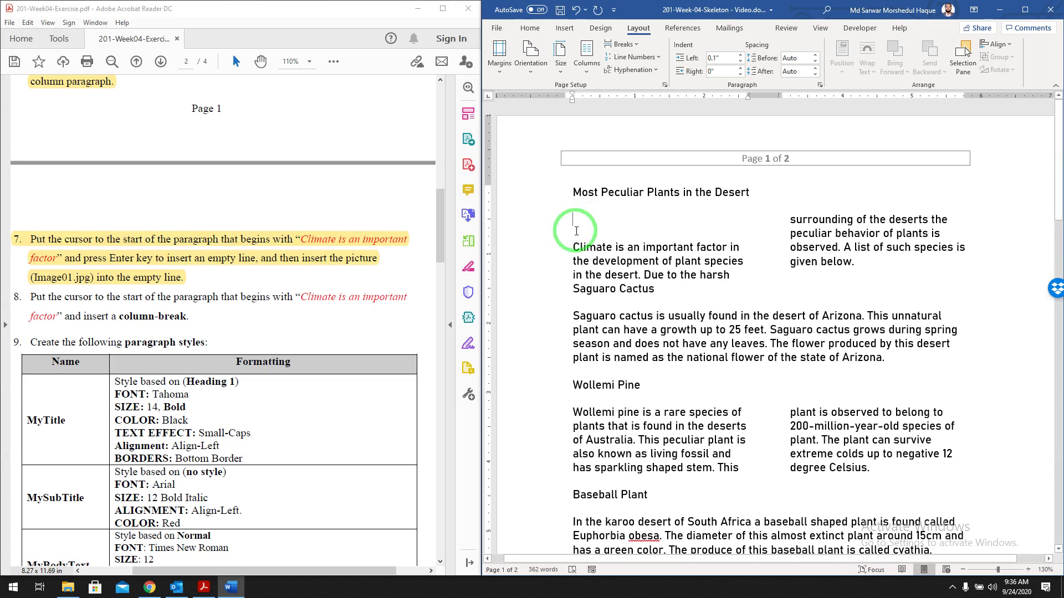
pyautogui.click(565, 27)
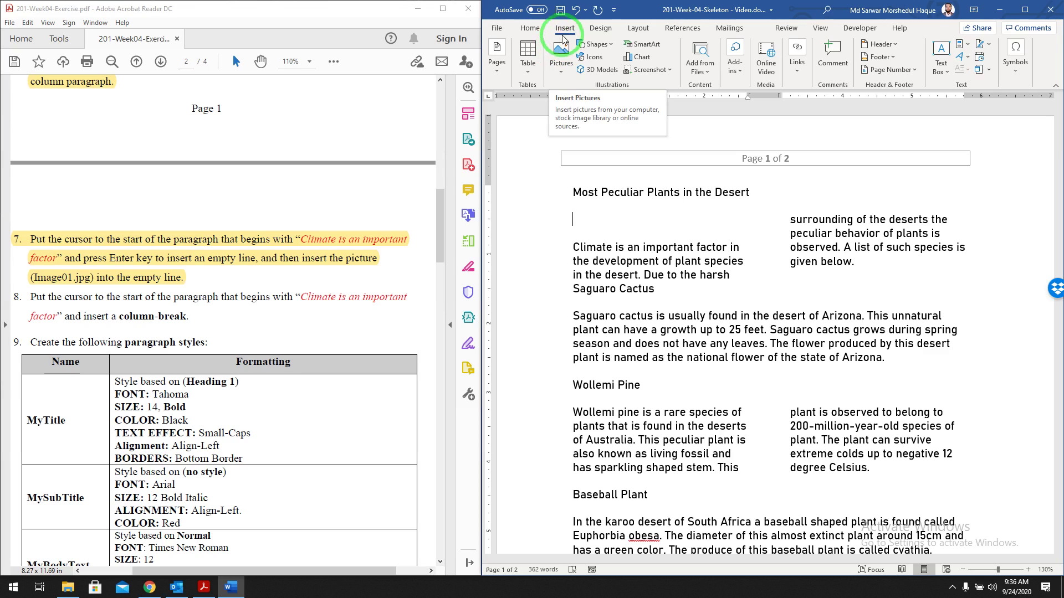
pyautogui.click(561, 53)
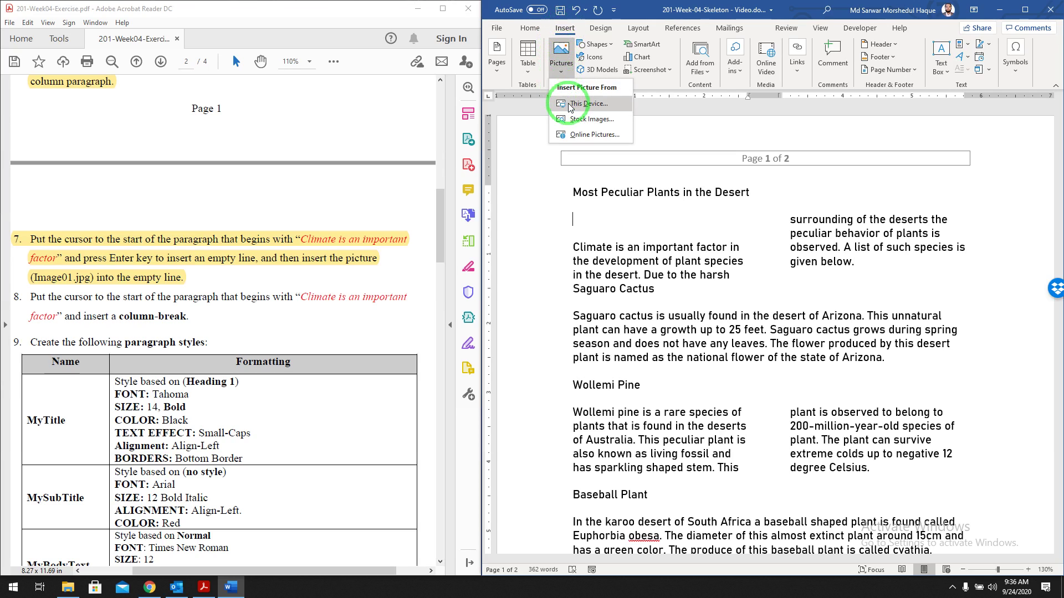
pyautogui.click(586, 105)
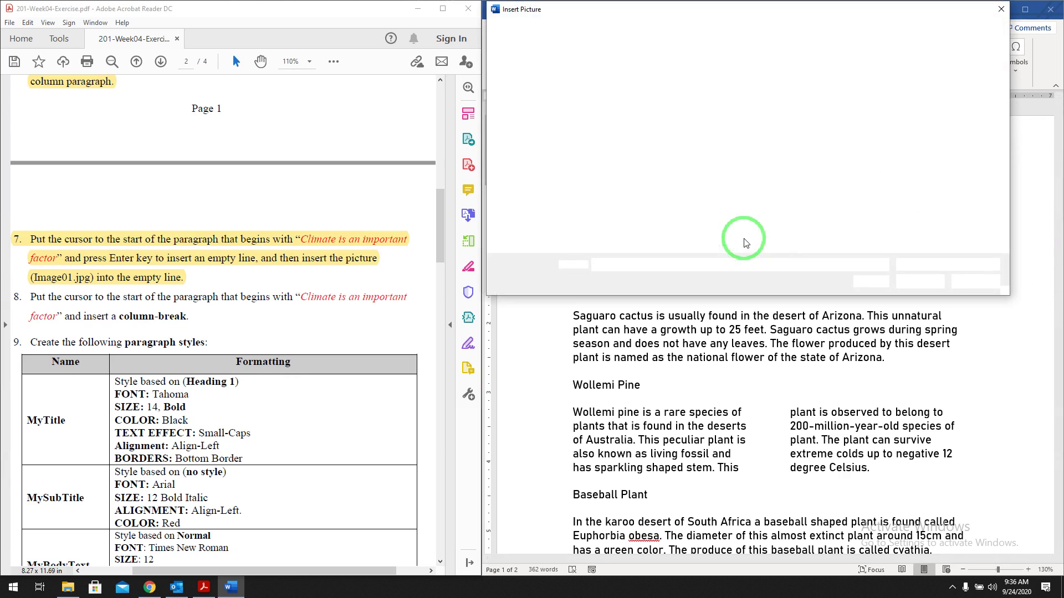
pyautogui.click(916, 281)
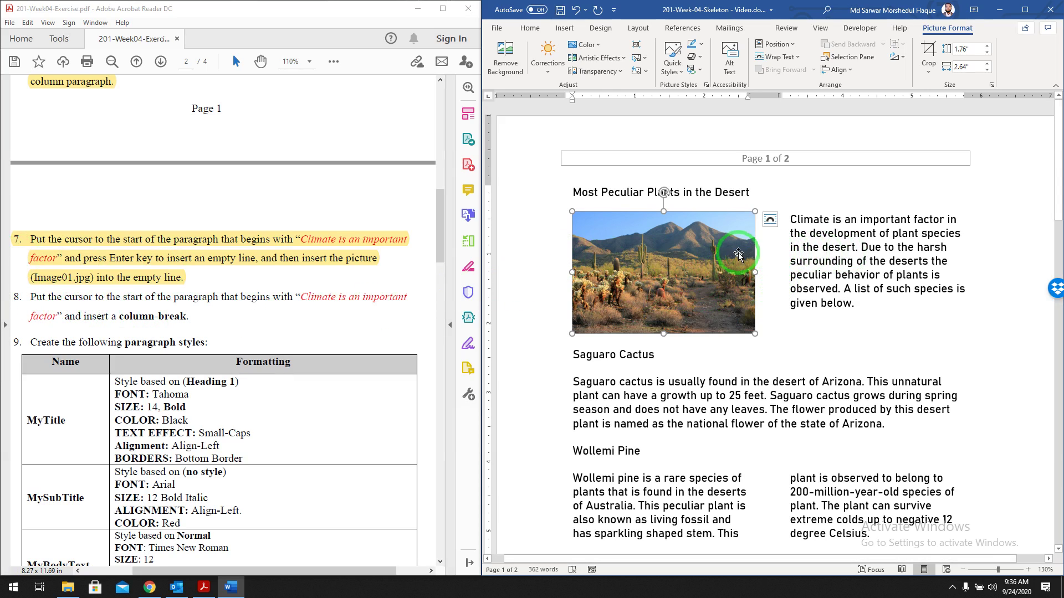
# Highlight exercise 8, the instruction to insert a column break, in the exercise PDF
pyautogui.click(201, 306)
pyautogui.moveTo(192, 317); pyautogui.dragTo(34, 280)
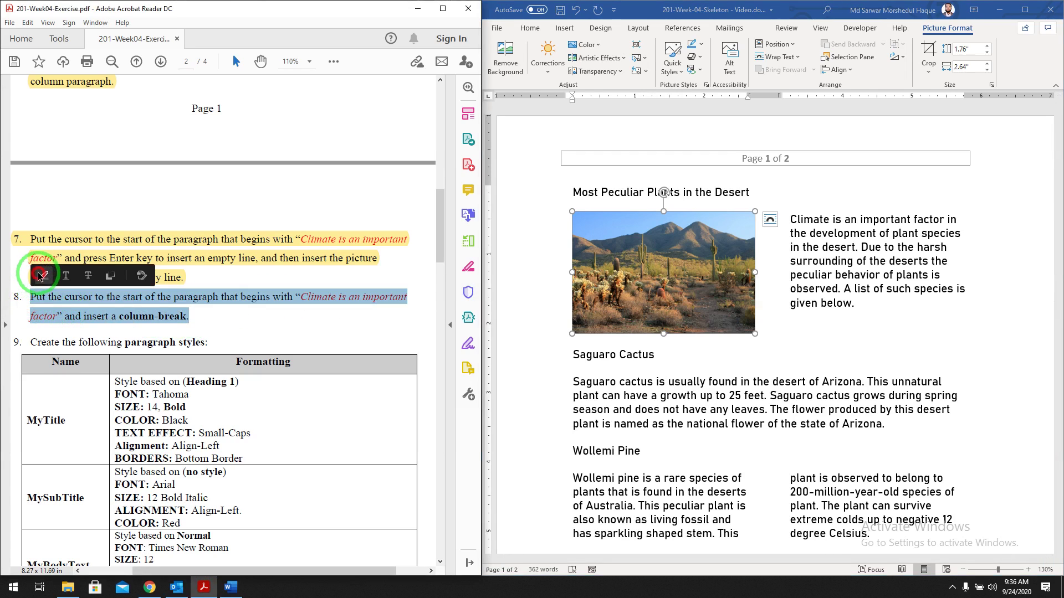
pyautogui.click(39, 276)
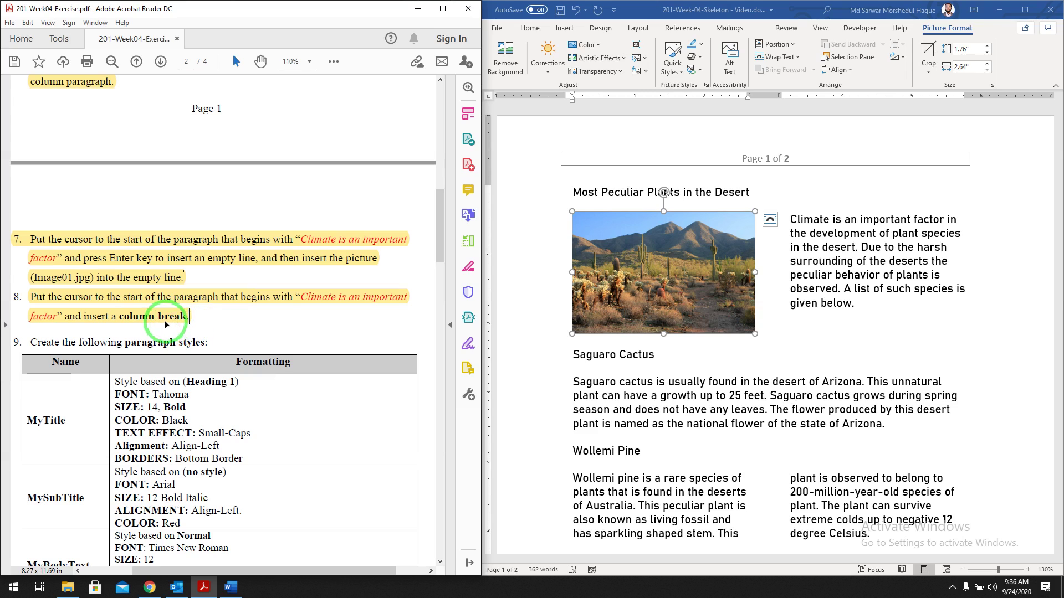
# Insert a column break at the start of the Word paragraph beginning "Climate is an important factor"
pyautogui.click(789, 220)
pyautogui.click(790, 220)
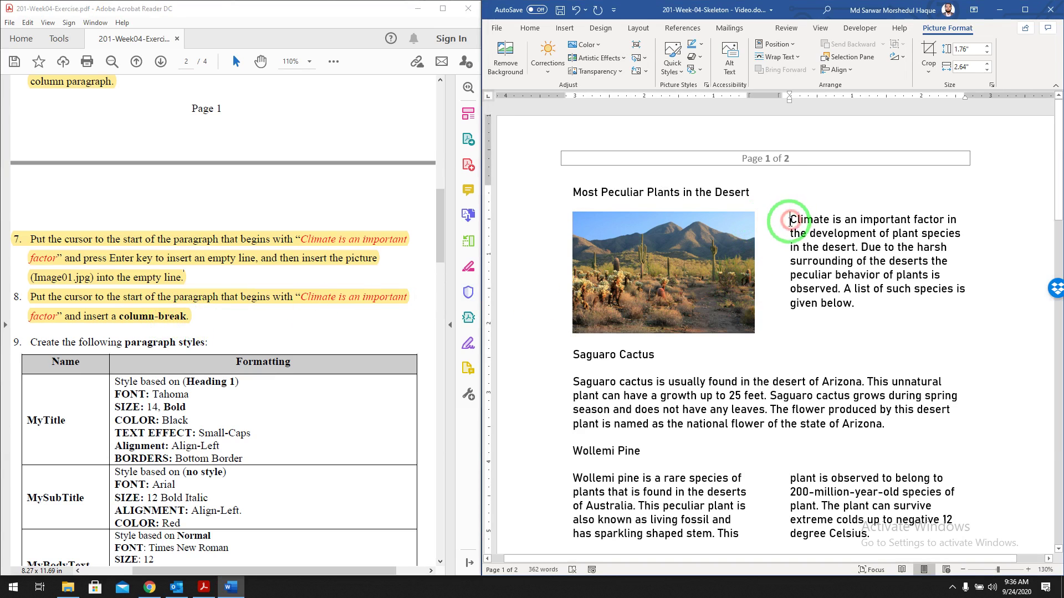
pyautogui.click(639, 29)
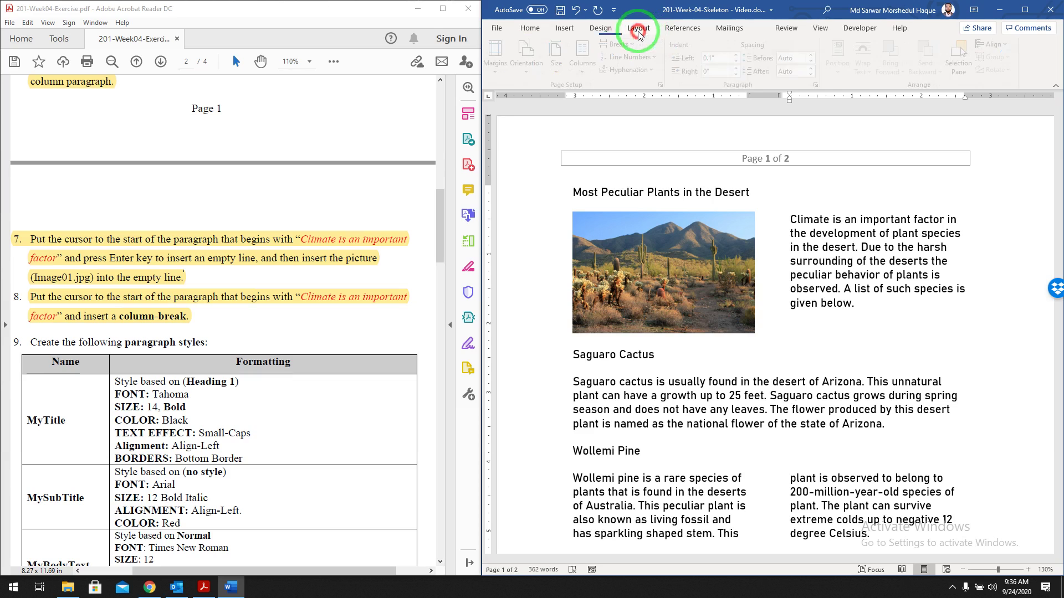
pyautogui.click(631, 45)
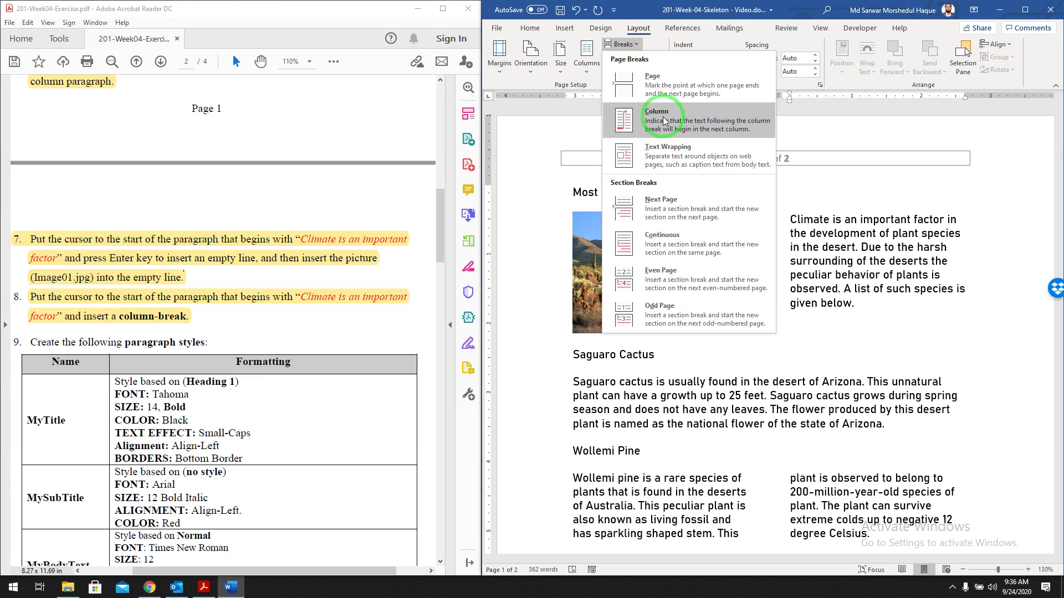
pyautogui.click(670, 126)
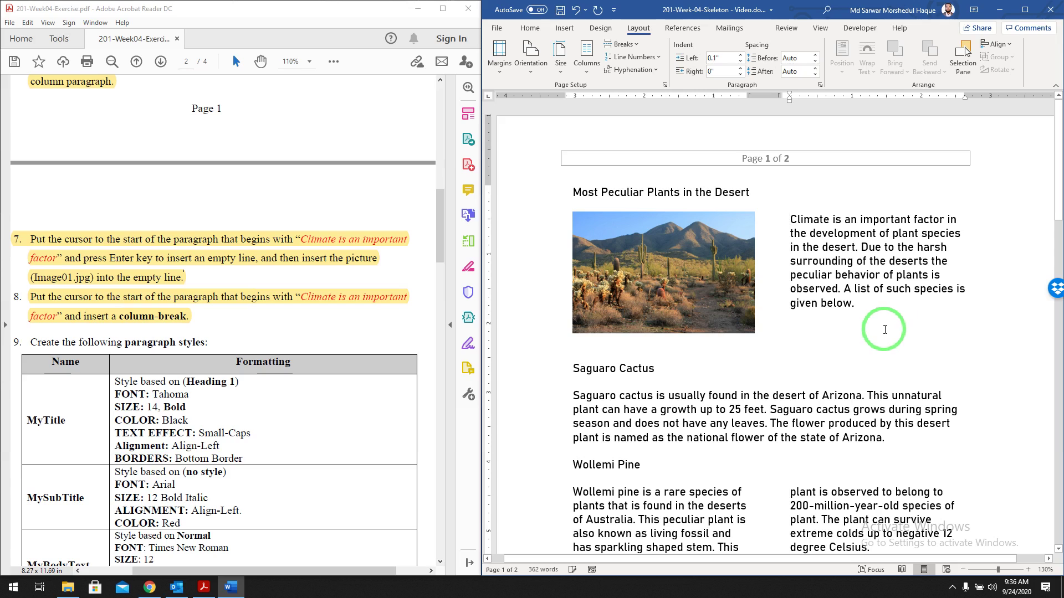
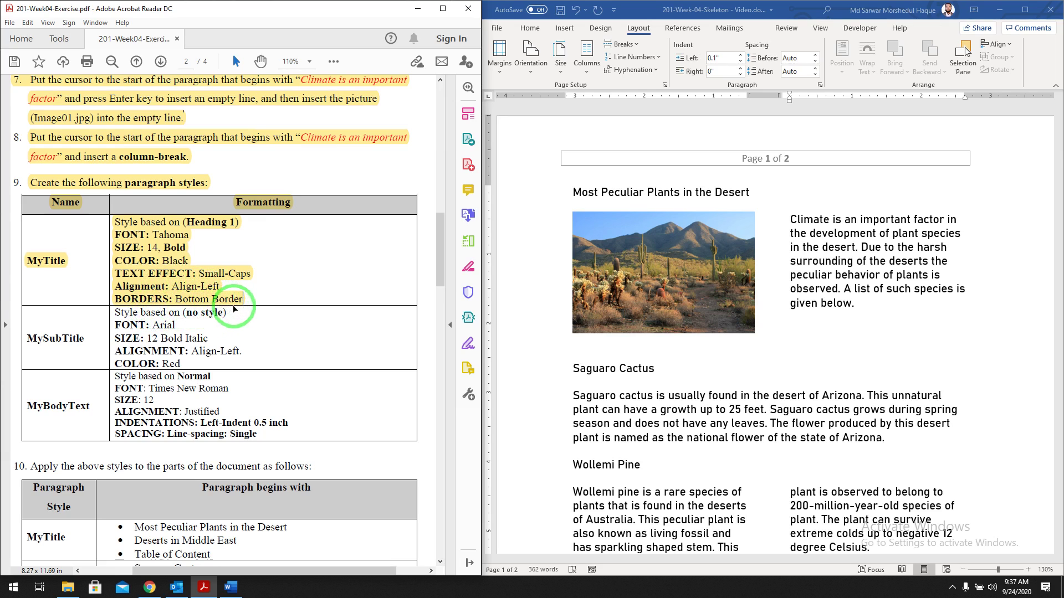
# Place the cursor at the start of "Most Peculiar Plants in the Desert" and show the Styles list, enlarged and moved over the document
pyautogui.click(743, 183)
pyautogui.click(573, 192)
pyautogui.click(542, 27)
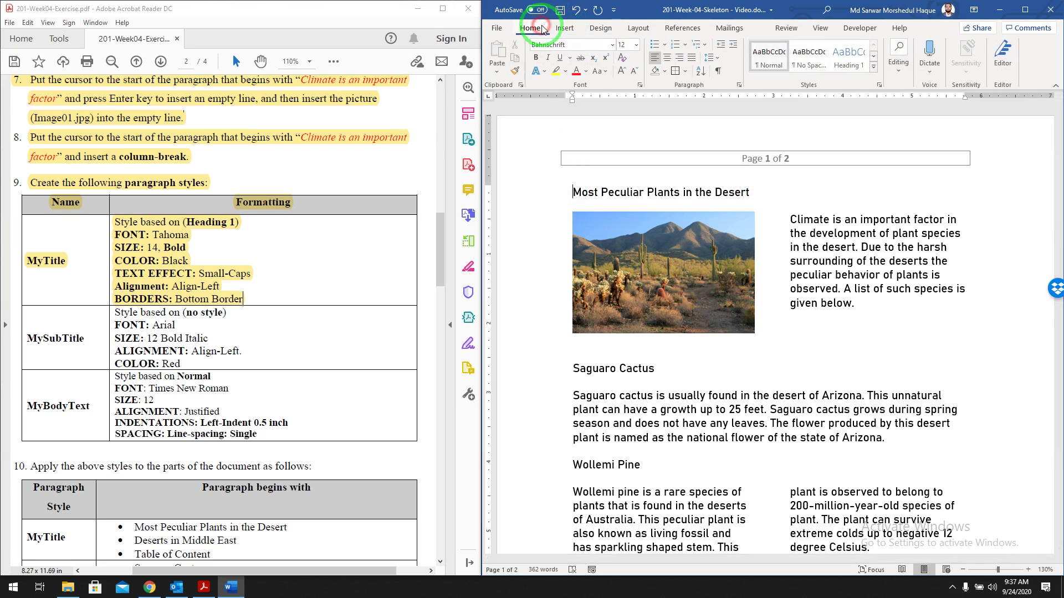
pyautogui.click(881, 86)
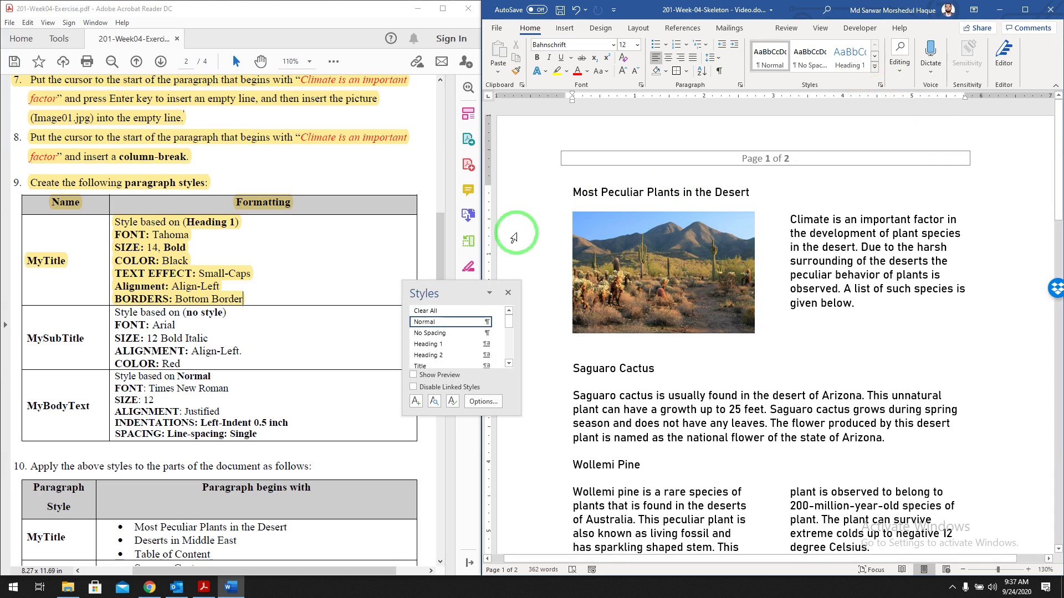
pyautogui.moveTo(535, 423); pyautogui.dragTo(915, 202)
pyautogui.click(915, 330)
pyautogui.moveTo(914, 331); pyautogui.dragTo(920, 487)
pyautogui.moveTo(919, 205); pyautogui.dragTo(933, 176)
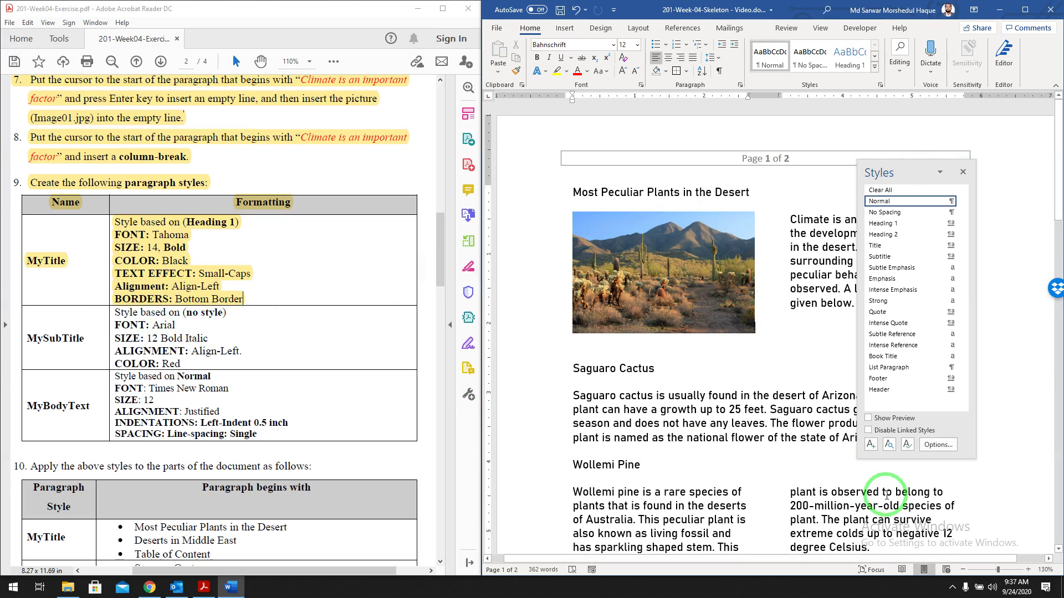
# Start a new paragraph style named MyTitle, based on Heading 1
pyautogui.click(871, 444)
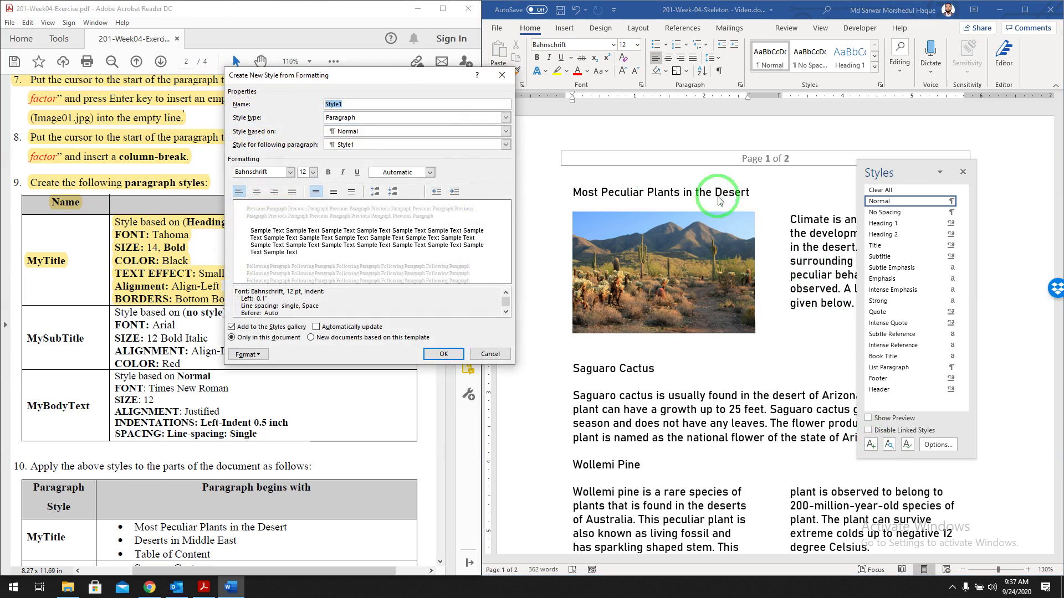
pyautogui.moveTo(428, 83); pyautogui.dragTo(720, 200)
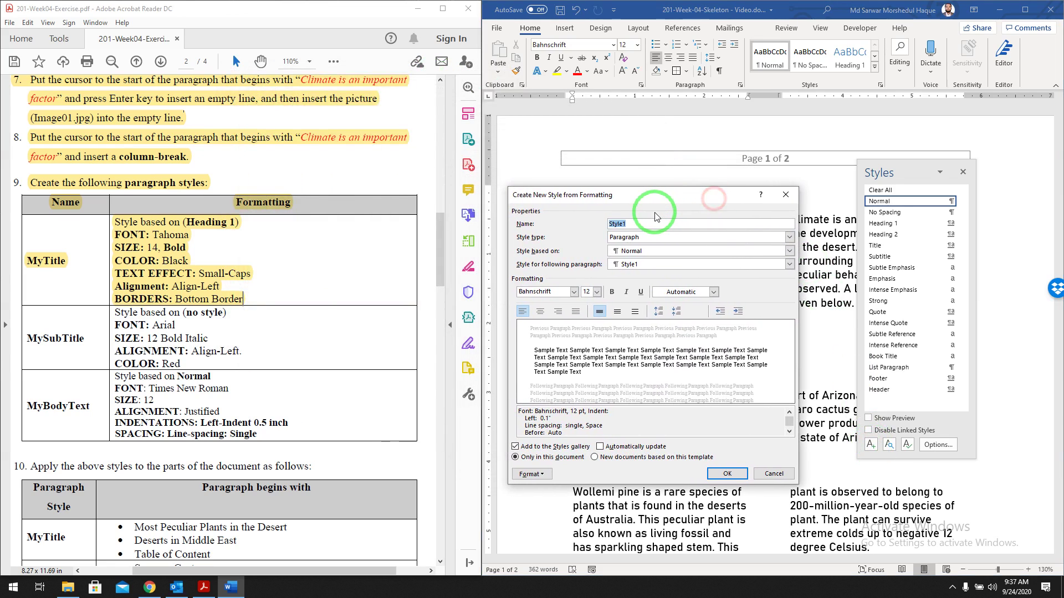
pyautogui.click(695, 252)
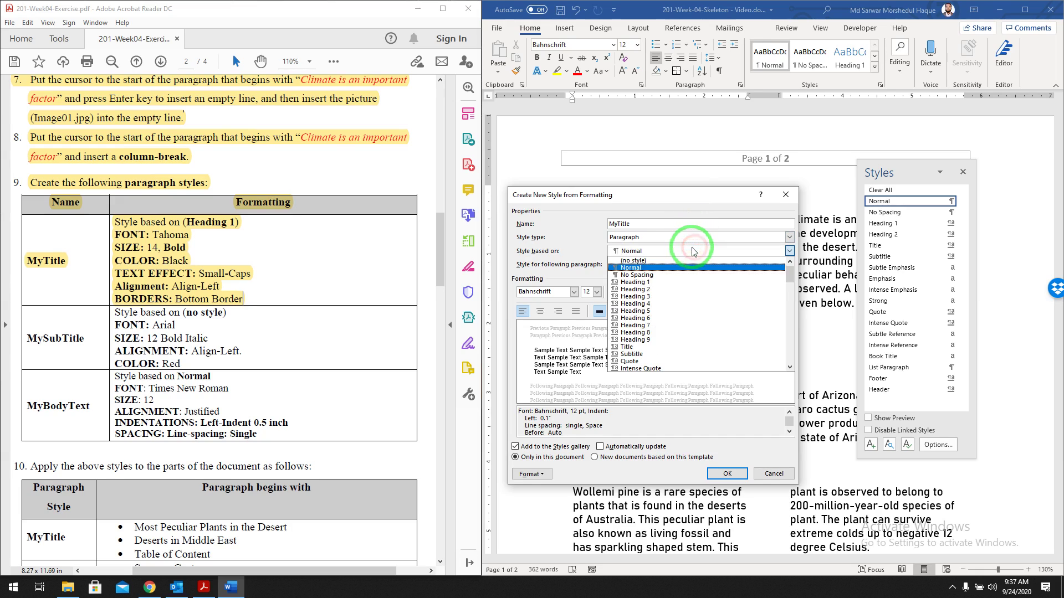
pyautogui.click(647, 283)
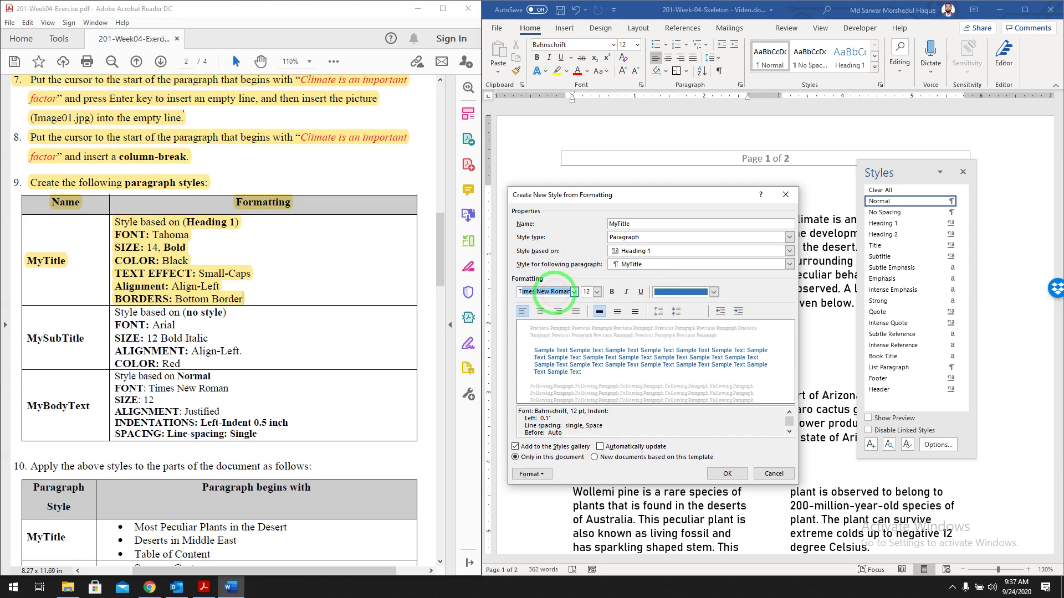
# Set the MyTitle style's font to Tahoma, 14 pt, bold, with the Automatic font color
pyautogui.click(590, 295)
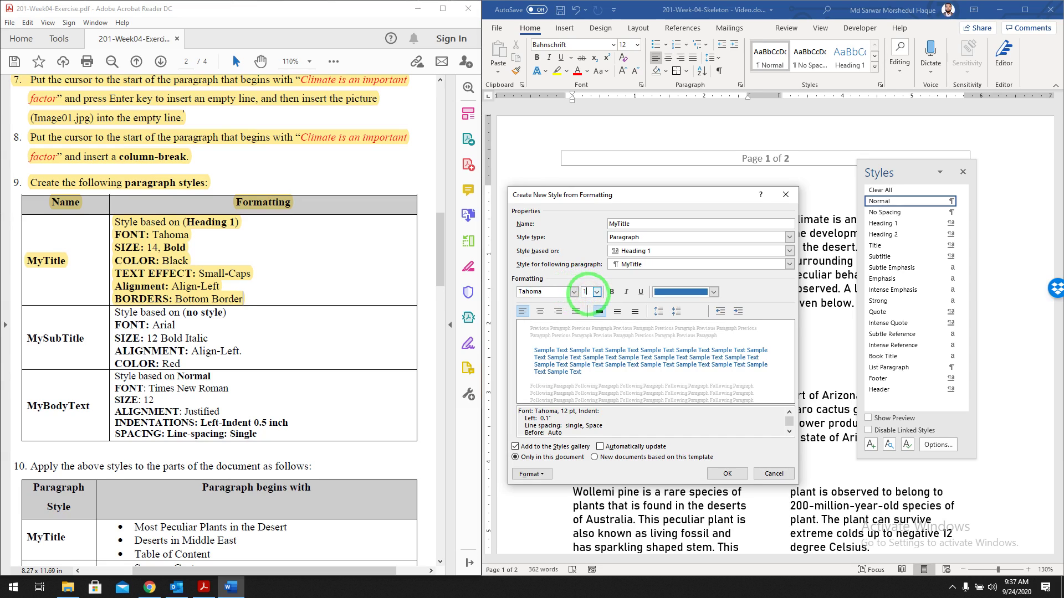
pyautogui.click(612, 292)
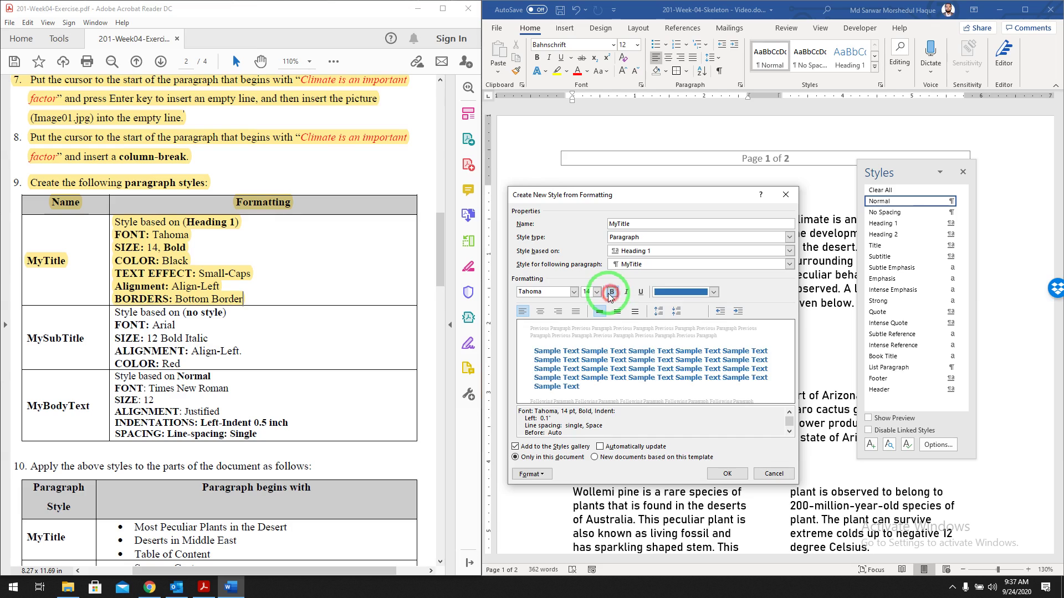
pyautogui.click(673, 292)
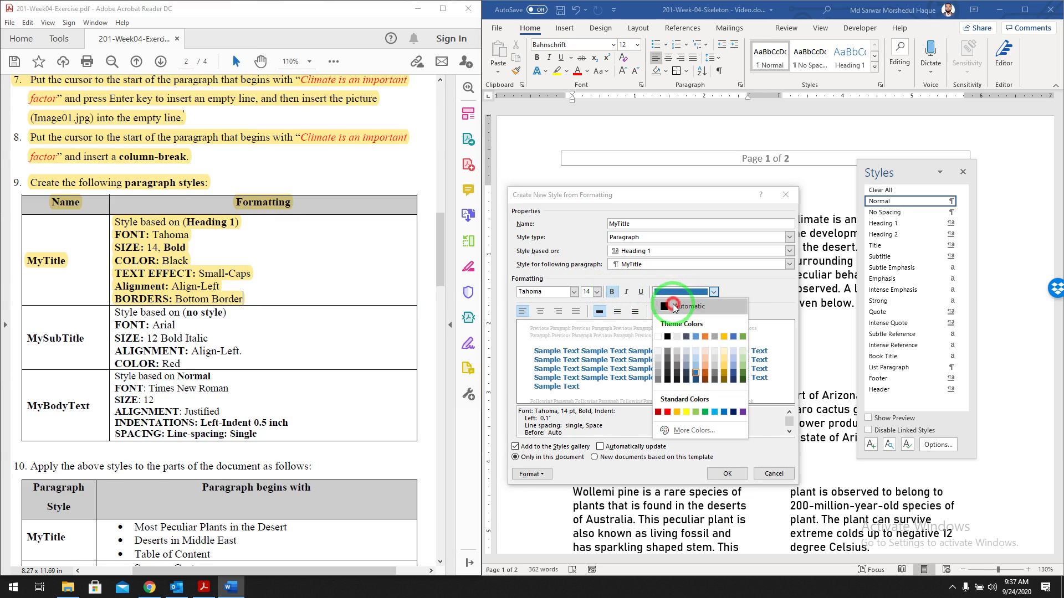
pyautogui.click(675, 308)
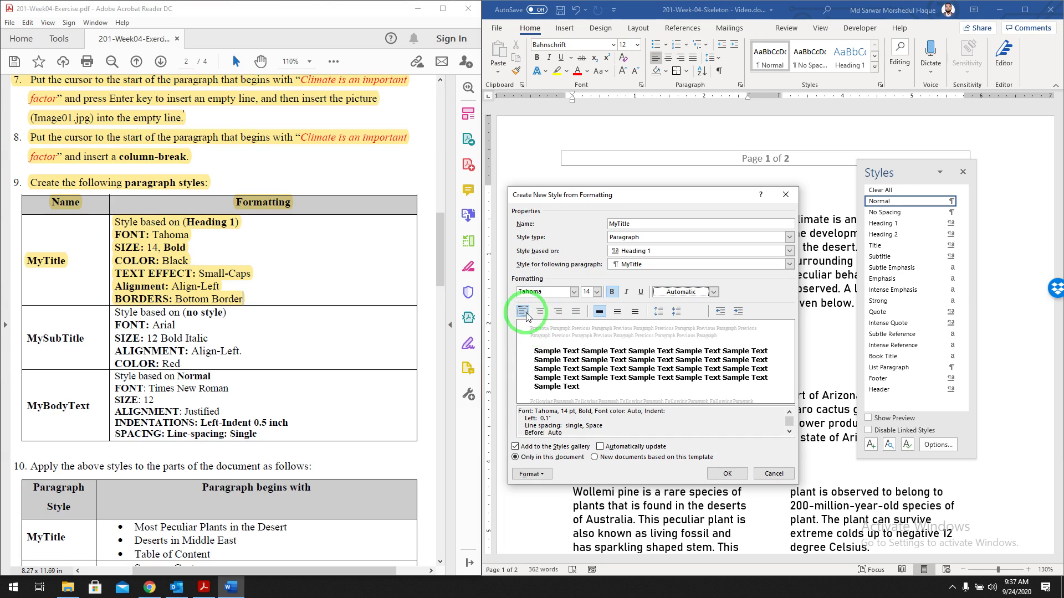
# Add a bottom border to the MyTitle paragraph style
pyautogui.click(531, 475)
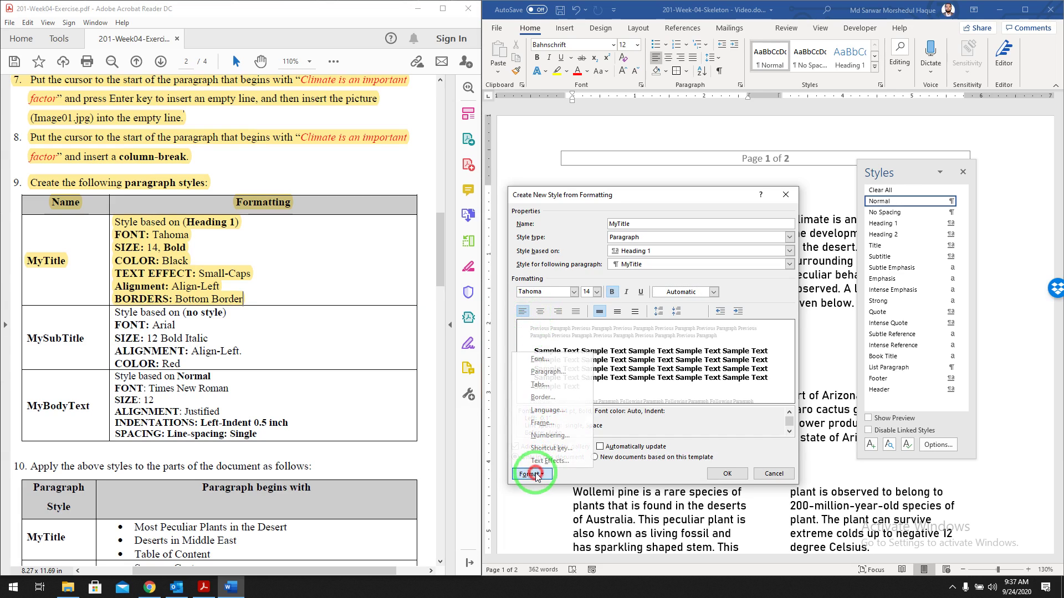
pyautogui.click(543, 398)
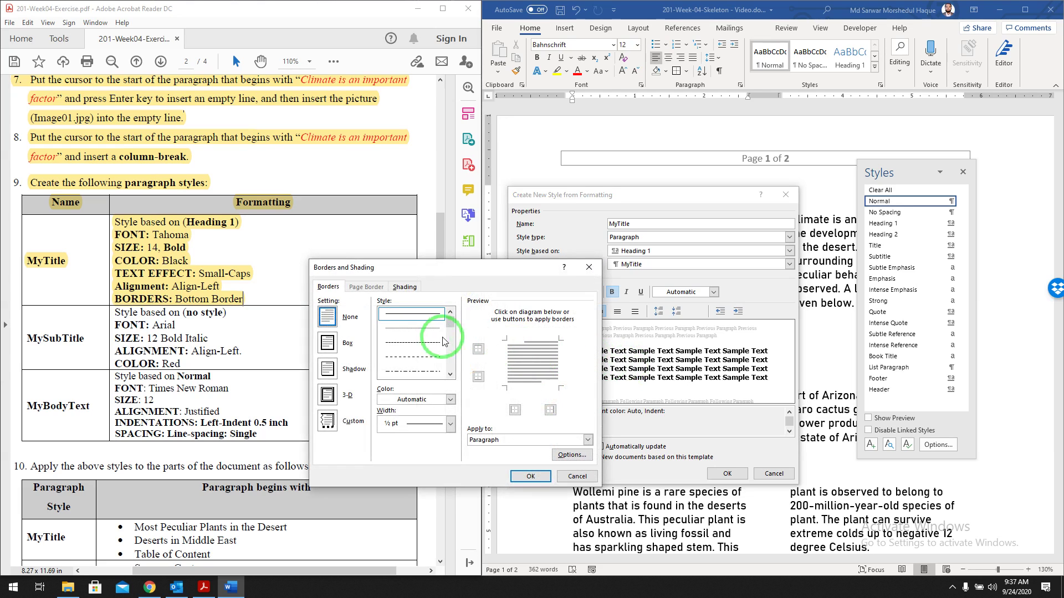
pyautogui.click(478, 377)
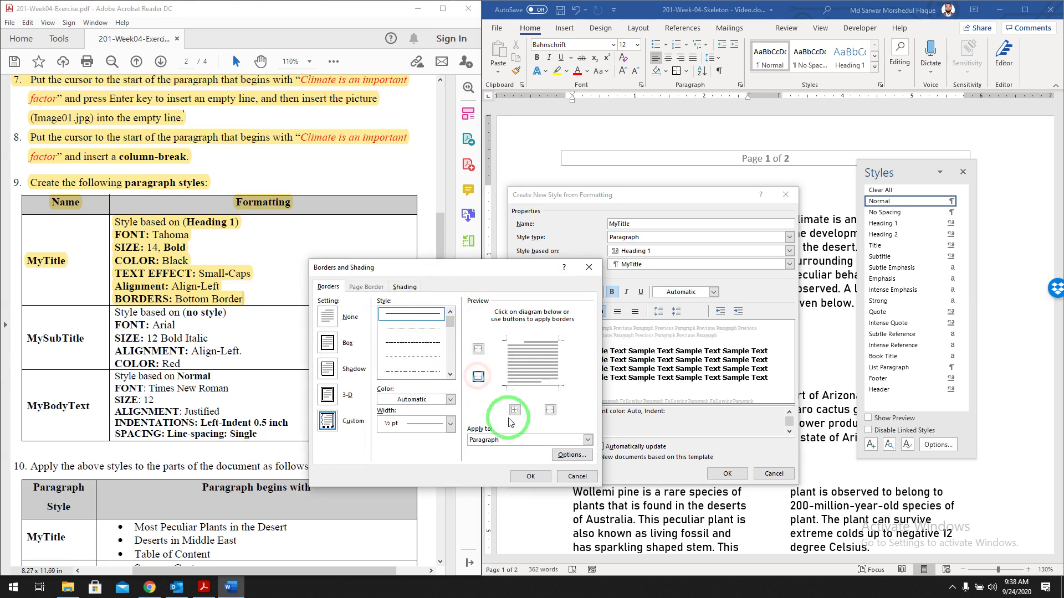
pyautogui.click(532, 476)
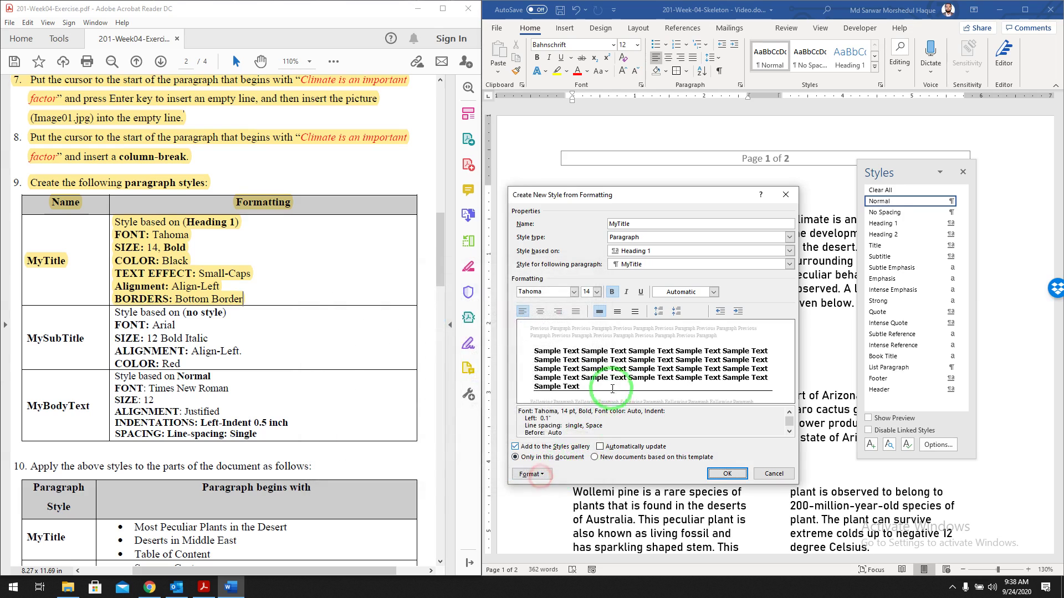
# Apply the Small caps font effect to the MyTitle style and finish creating the style
pyautogui.click(530, 474)
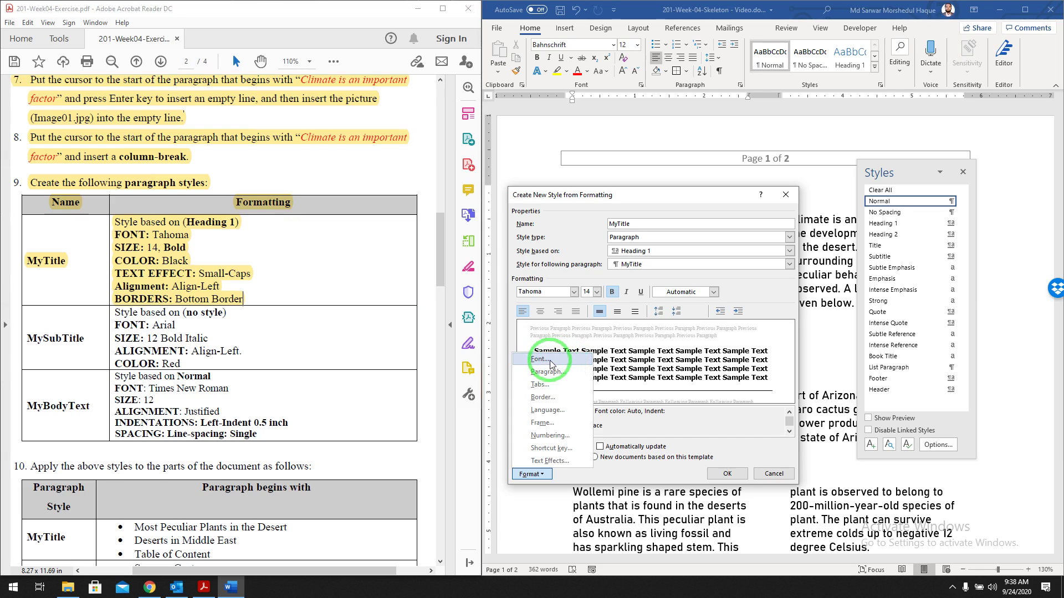
pyautogui.click(553, 360)
pyautogui.click(560, 303)
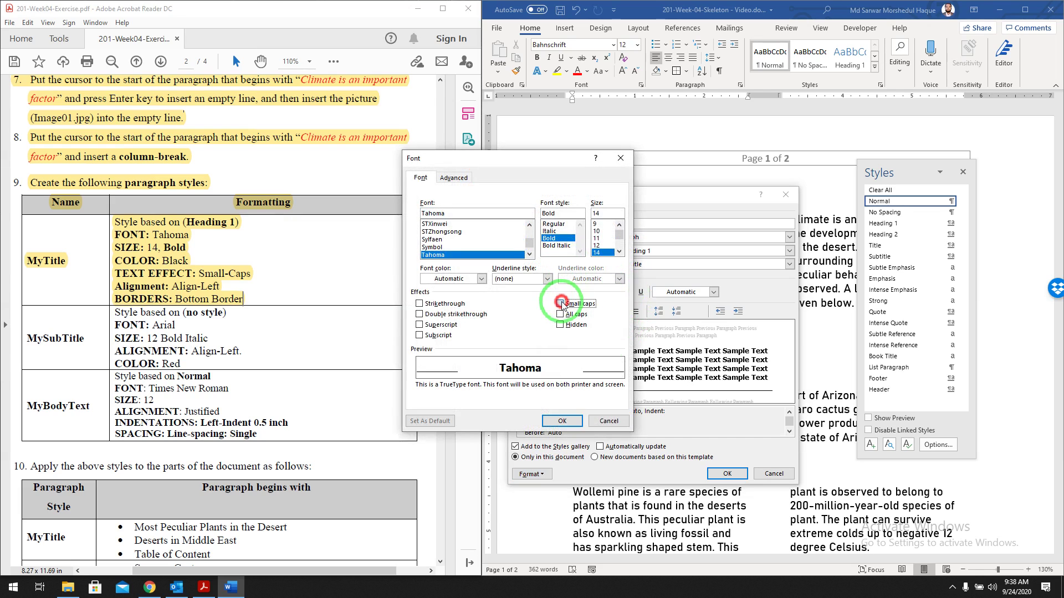
pyautogui.click(576, 420)
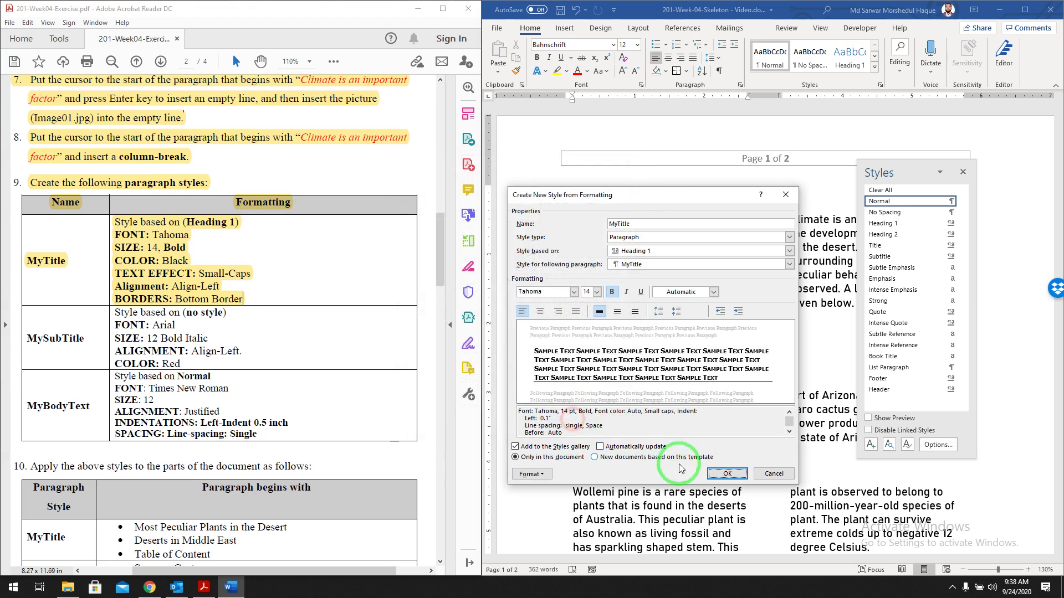
pyautogui.click(727, 474)
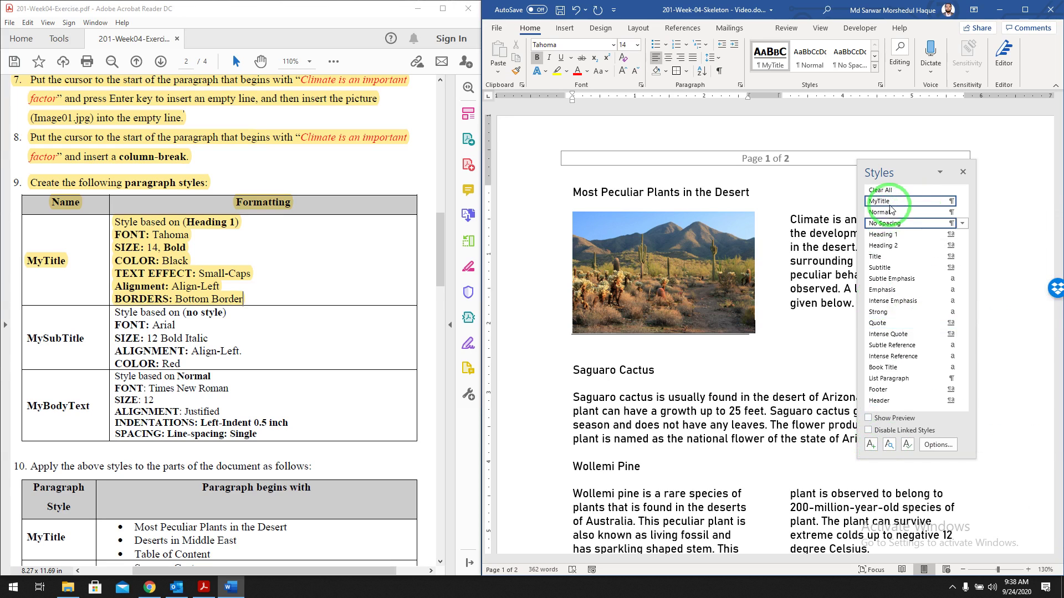
pyautogui.moveTo(947, 168); pyautogui.dragTo(962, 174)
pyautogui.click(673, 190)
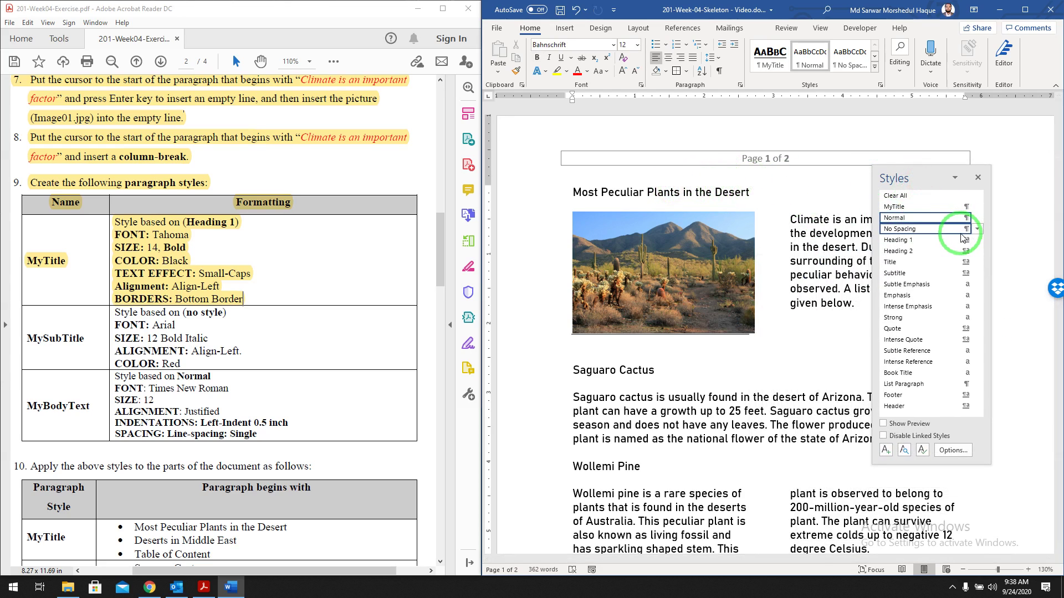
pyautogui.click(888, 451)
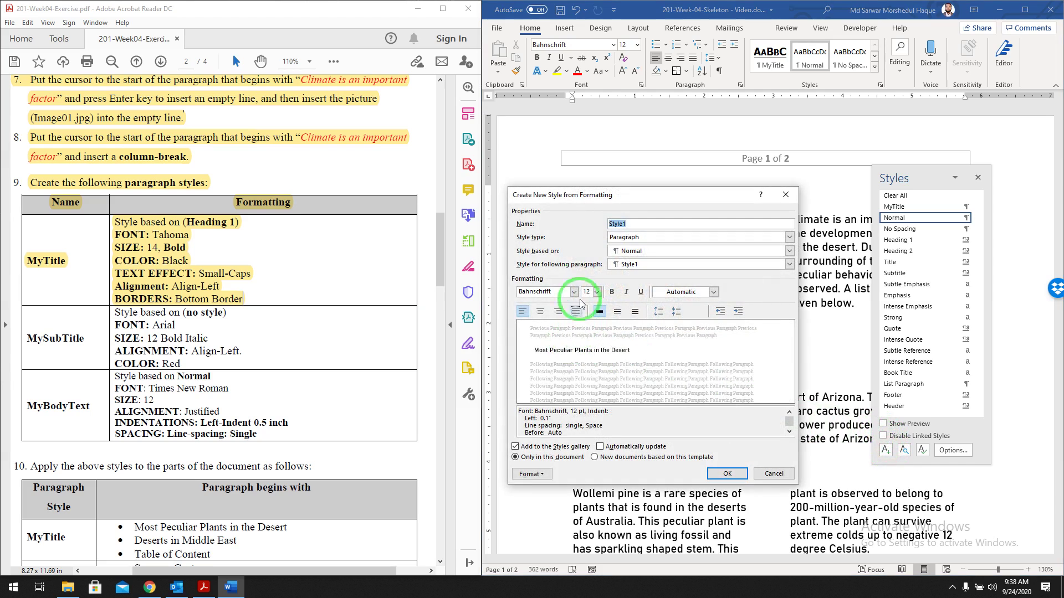
# Switch to the exercise PDF and highlight the MySubTitle row with its formatting specifications
pyautogui.moveTo(188, 357); pyautogui.dragTo(154, 324)
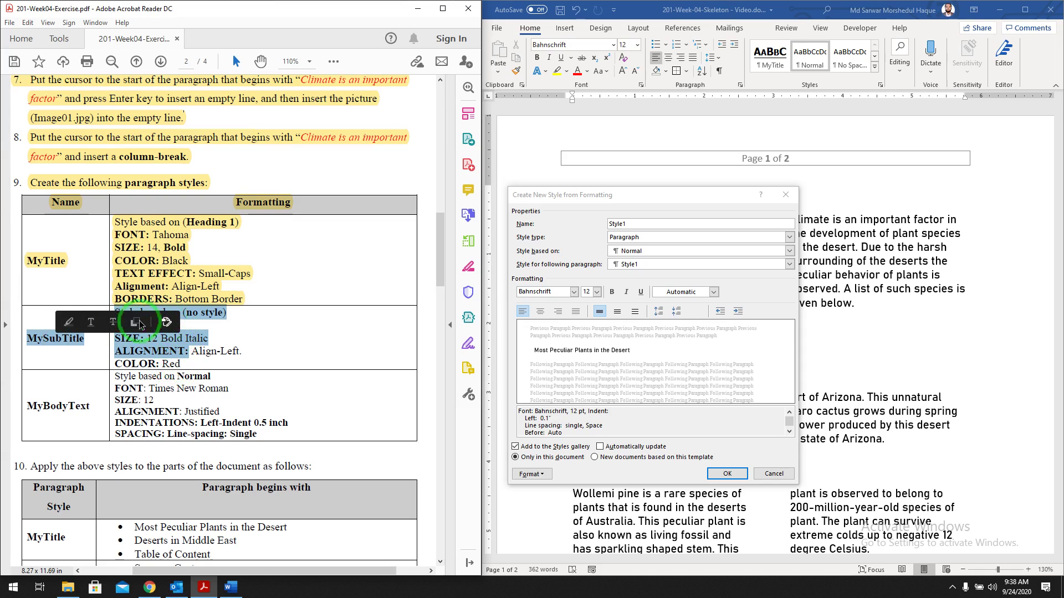
pyautogui.click(65, 324)
pyautogui.moveTo(211, 376); pyautogui.dragTo(116, 364)
pyautogui.click(179, 363)
pyautogui.click(141, 344)
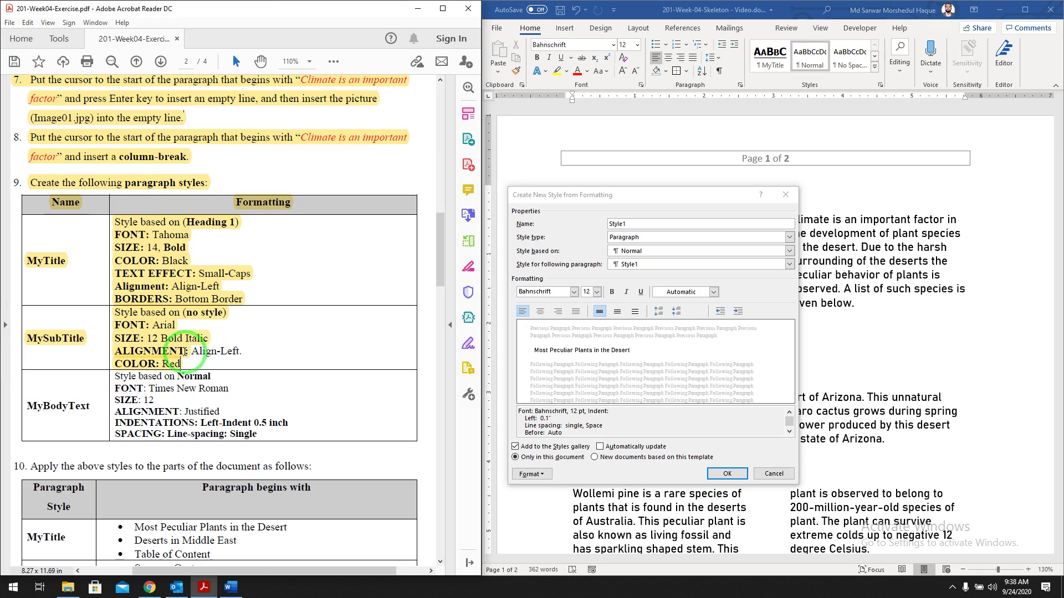
pyautogui.moveTo(250, 354); pyautogui.dragTo(192, 354)
pyautogui.click(206, 332)
# Return to Word and start a new paragraph style named MySubTitle, based on (no style)
pyautogui.click(632, 224)
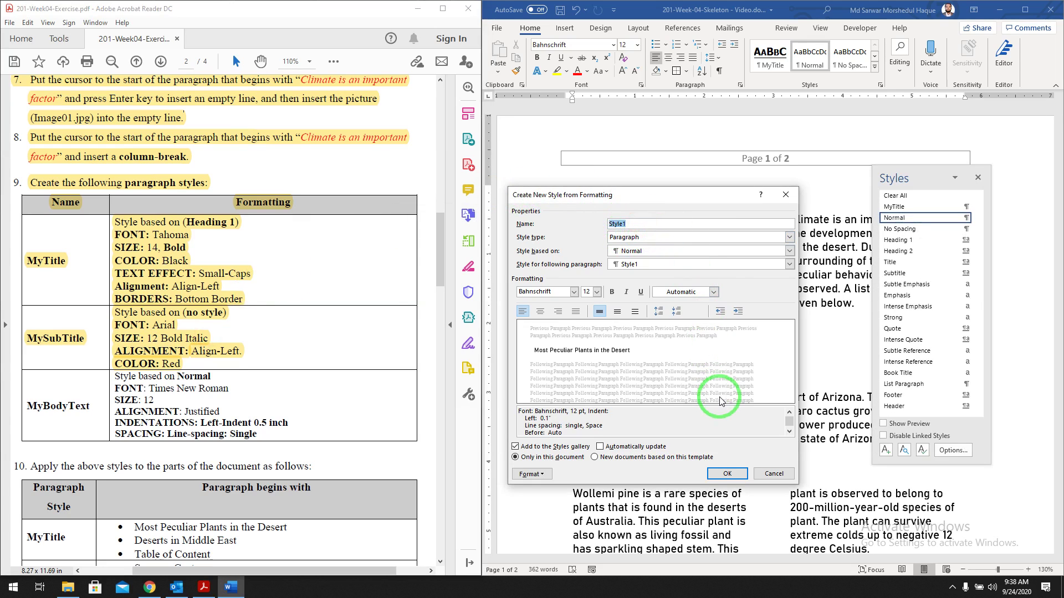
pyautogui.click(773, 475)
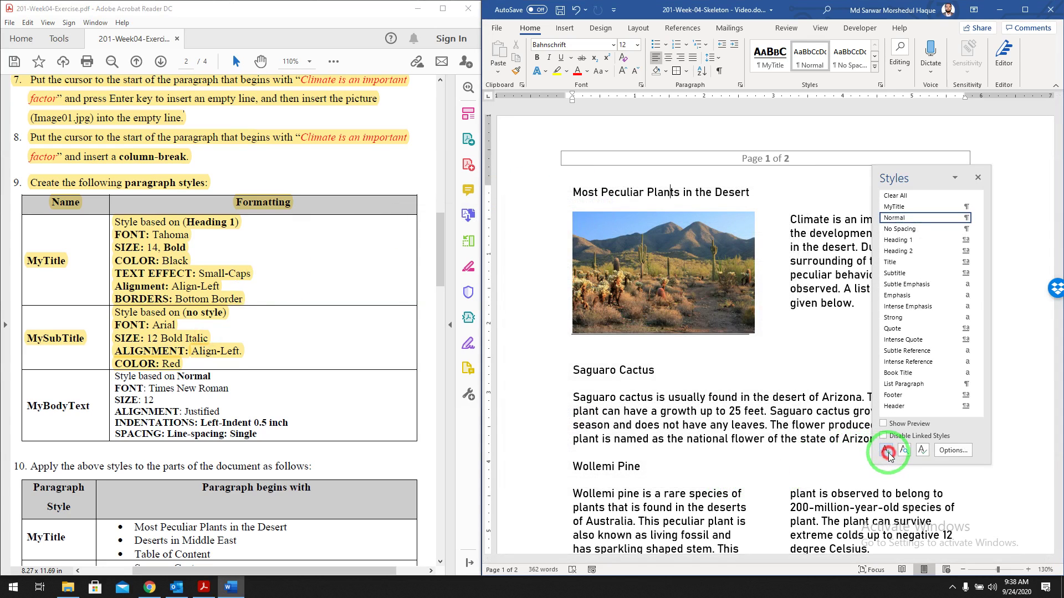
pyautogui.click(886, 452)
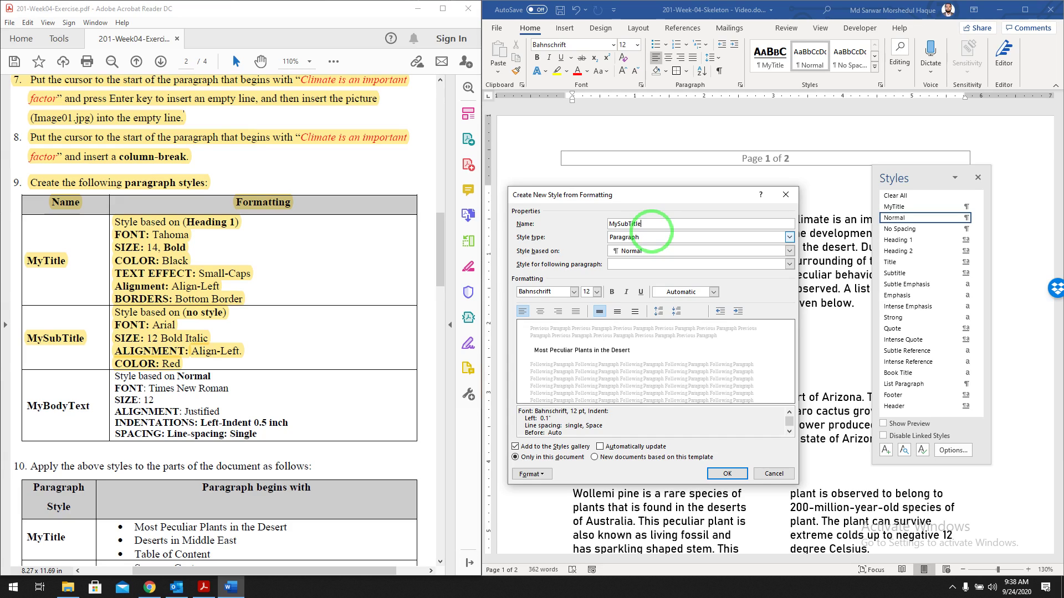
pyautogui.click(649, 250)
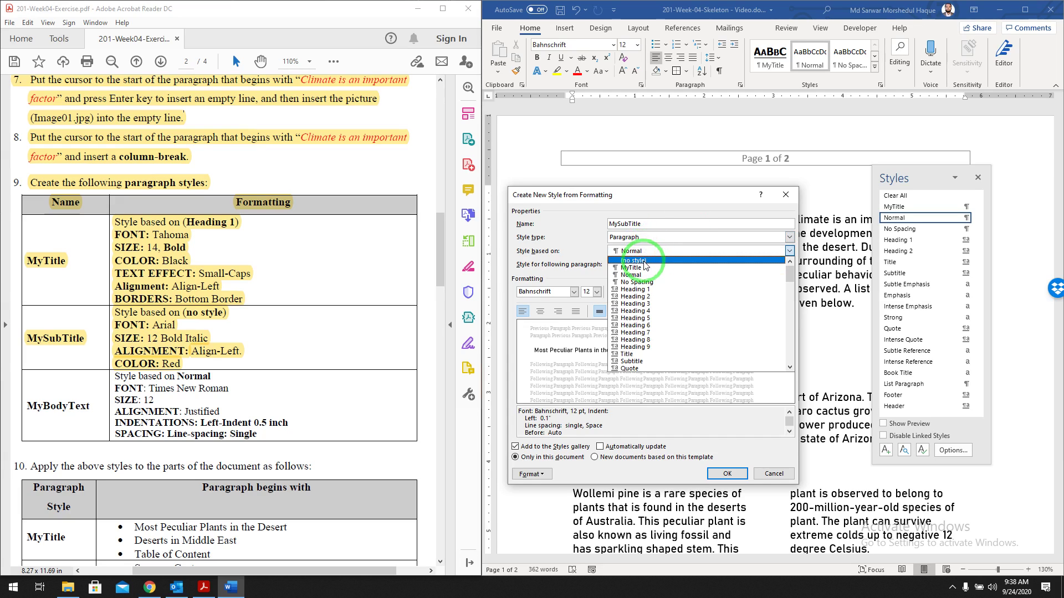
pyautogui.click(642, 261)
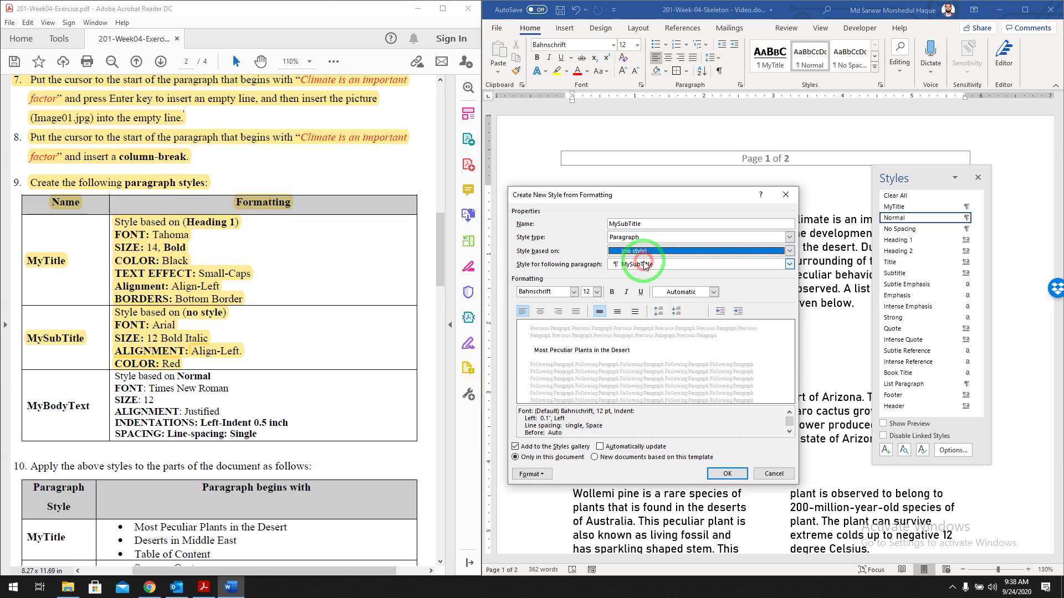
# Format MySubTitle as Arial, 12 pt, bold italic, left-aligned and red, finish creating it, and return the document title to Normal
pyautogui.click(559, 297)
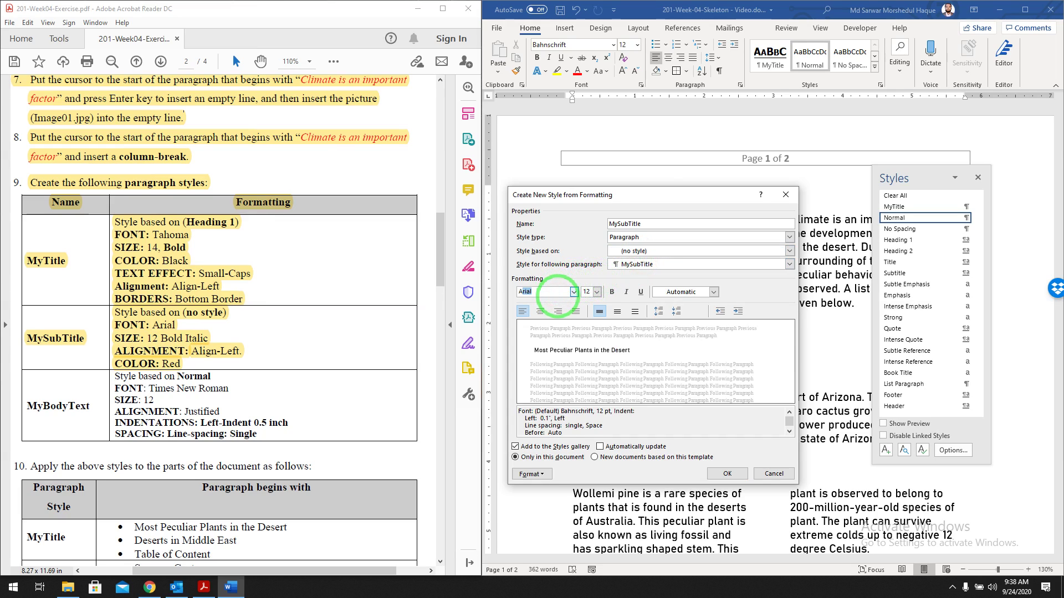
pyautogui.write('Arial')
pyautogui.click(586, 292)
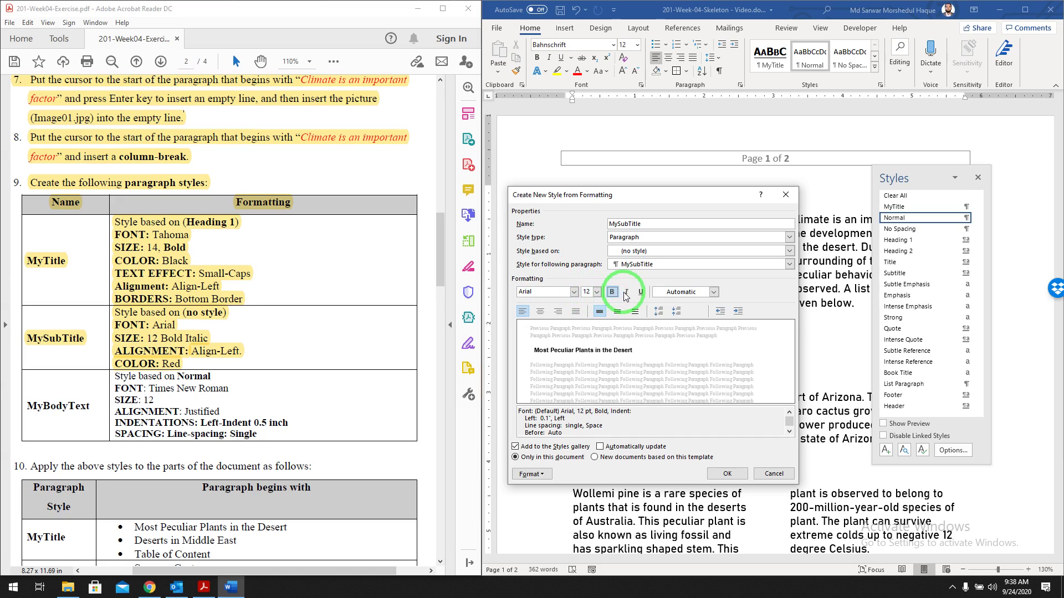
pyautogui.click(625, 293)
pyautogui.click(521, 313)
pyautogui.click(693, 292)
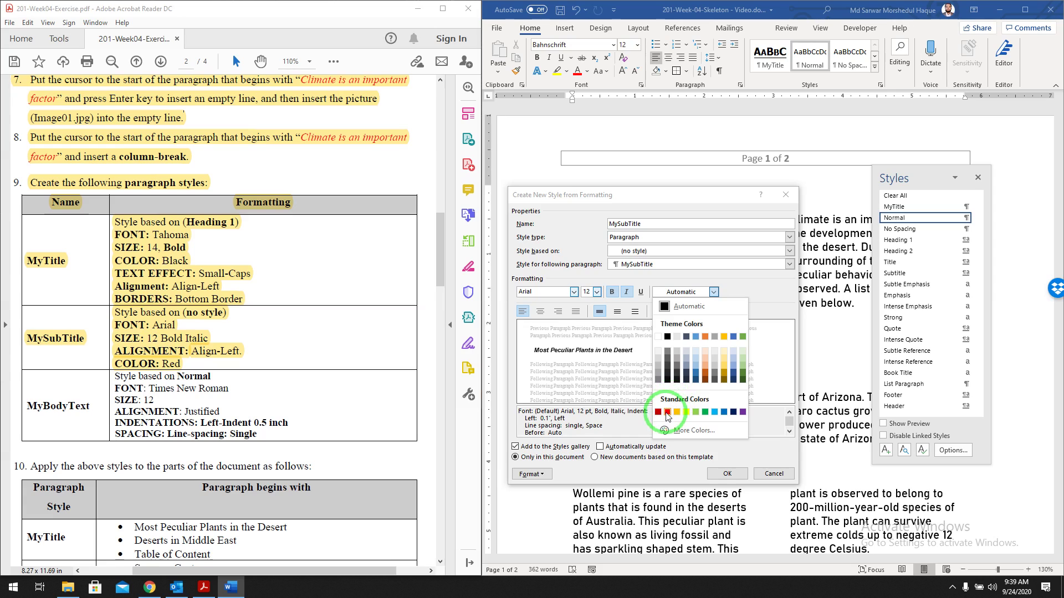
pyautogui.click(666, 413)
pyautogui.click(727, 473)
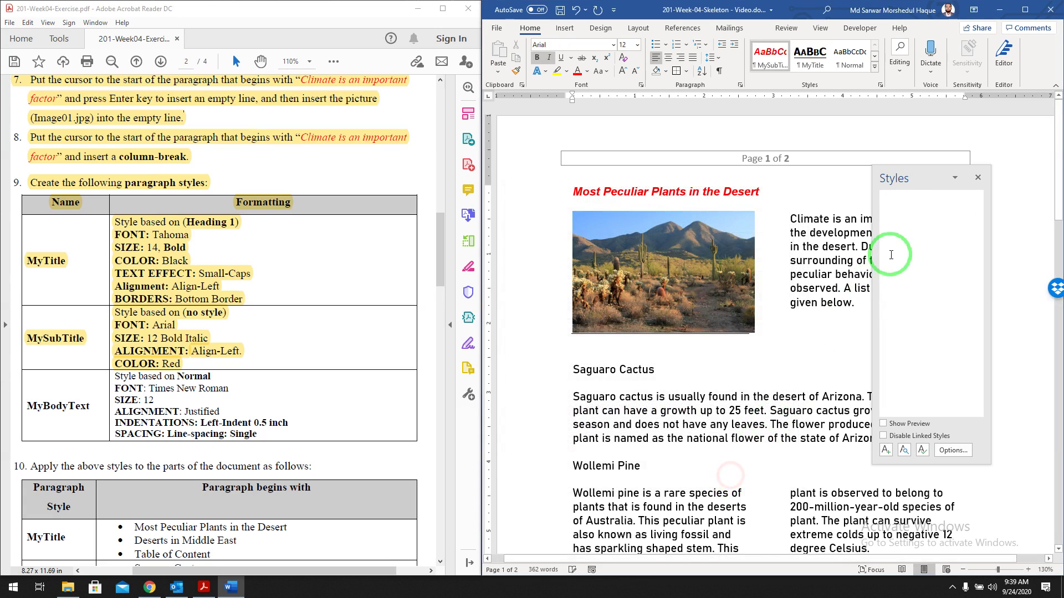
pyautogui.click(894, 229)
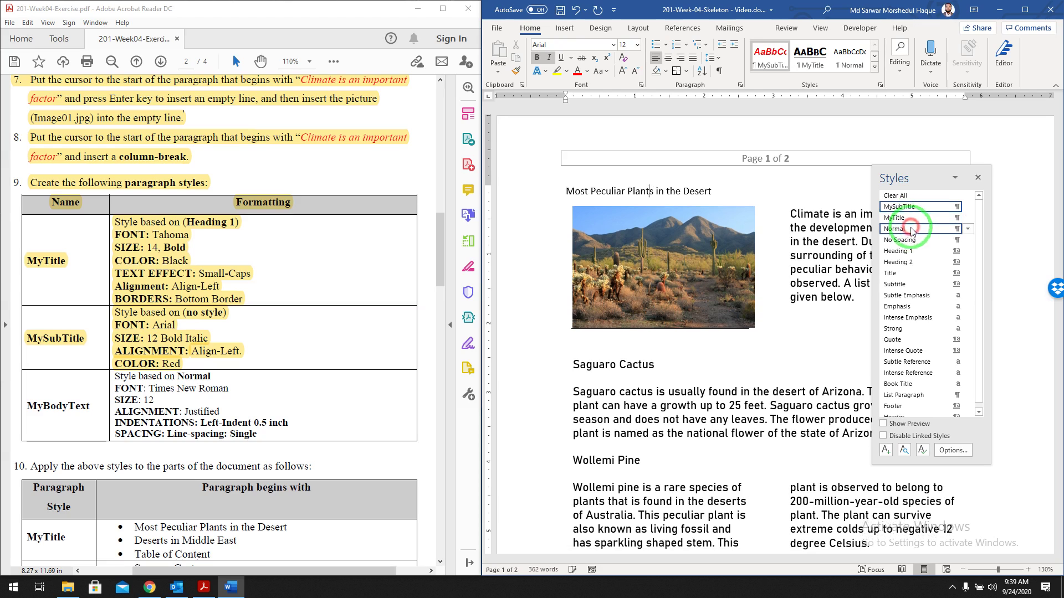
# Switch to the exercise PDF and highlight the MyBodyText row with its formatting specifications
pyautogui.moveTo(265, 427); pyautogui.dragTo(176, 389)
pyautogui.click(48, 403)
pyautogui.click(219, 400)
pyautogui.moveTo(244, 459); pyautogui.dragTo(127, 423)
pyautogui.click(127, 423)
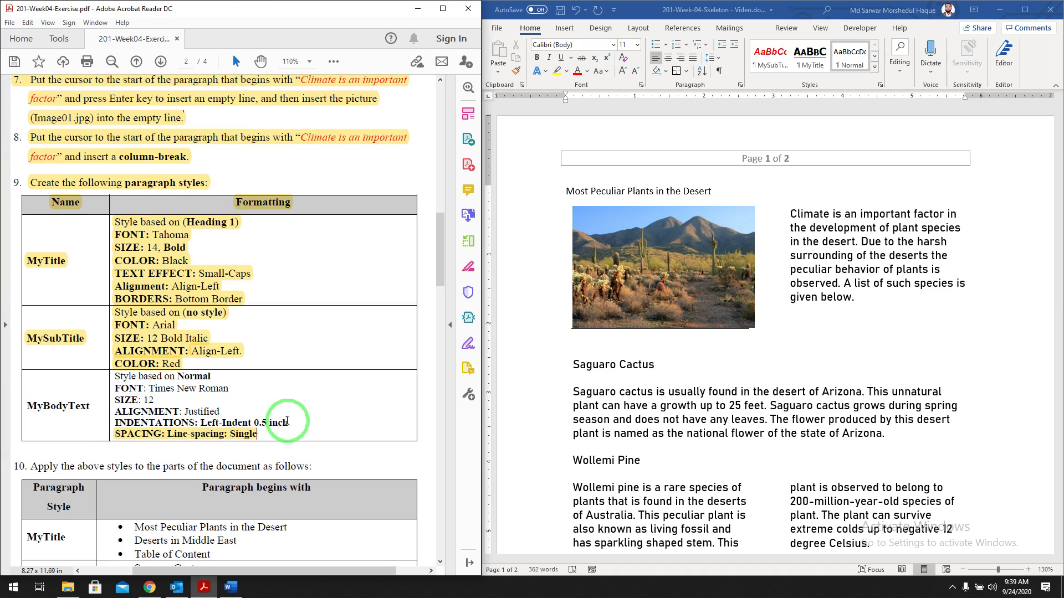
pyautogui.moveTo(273, 423); pyautogui.dragTo(216, 407)
pyautogui.click(111, 409)
pyautogui.click(368, 418)
pyautogui.scroll(-1, 373, 428)
pyautogui.tripleClick(274, 393)
pyautogui.click(410, 395)
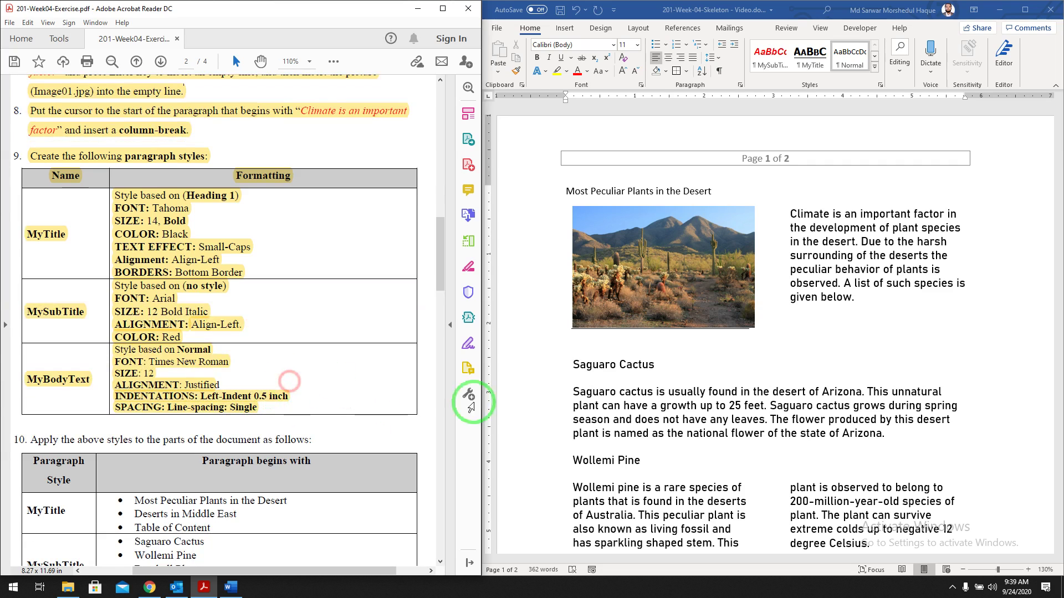
# Return to Word and create a new paragraph style named Myb, based on Normal
pyautogui.click(646, 192)
pyautogui.click(880, 85)
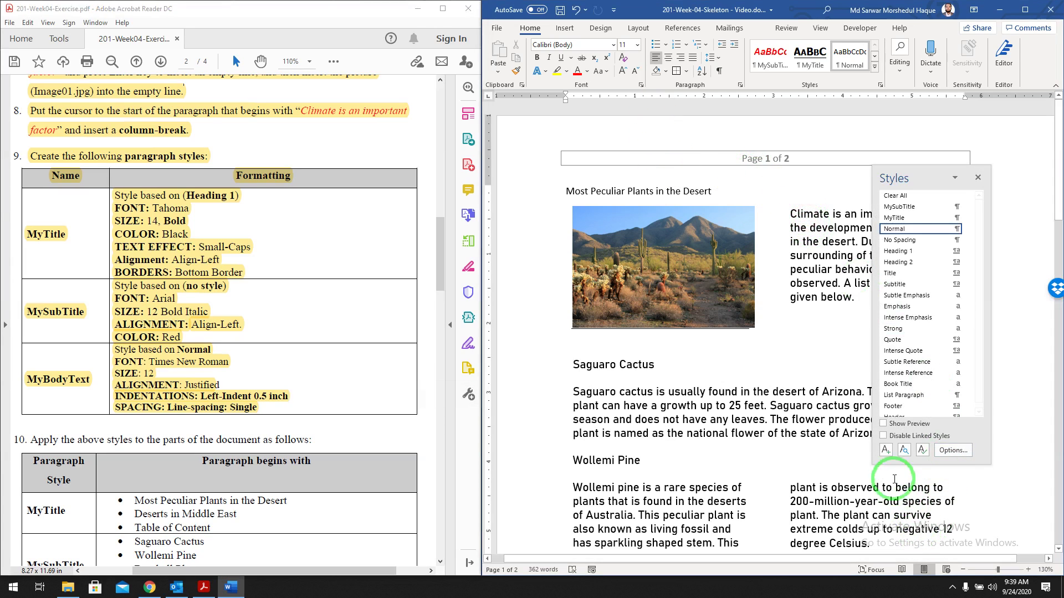
pyautogui.click(889, 452)
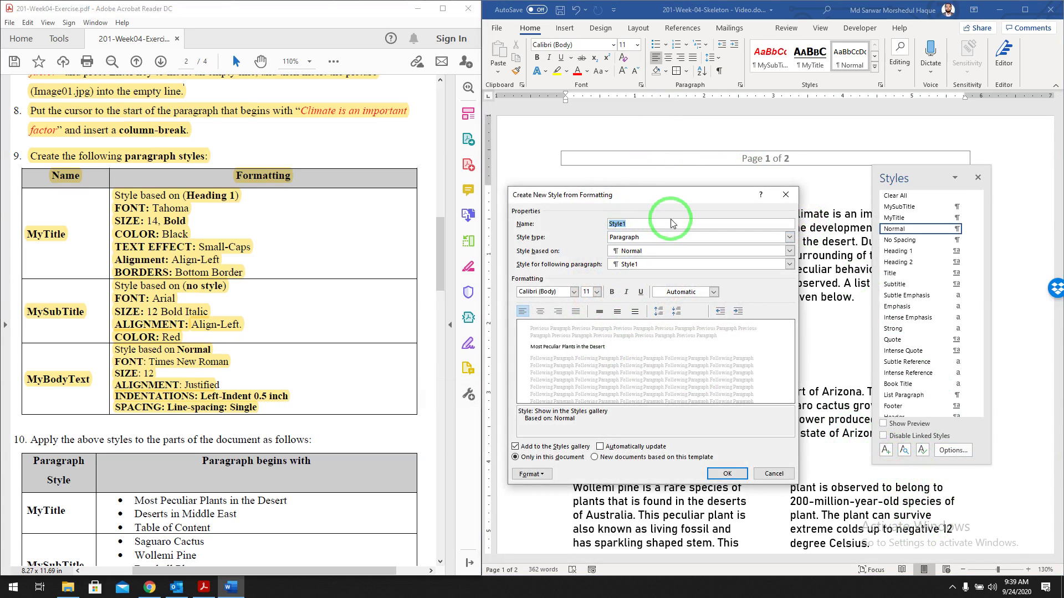
pyautogui.write('Myb')
pyautogui.press('Return')
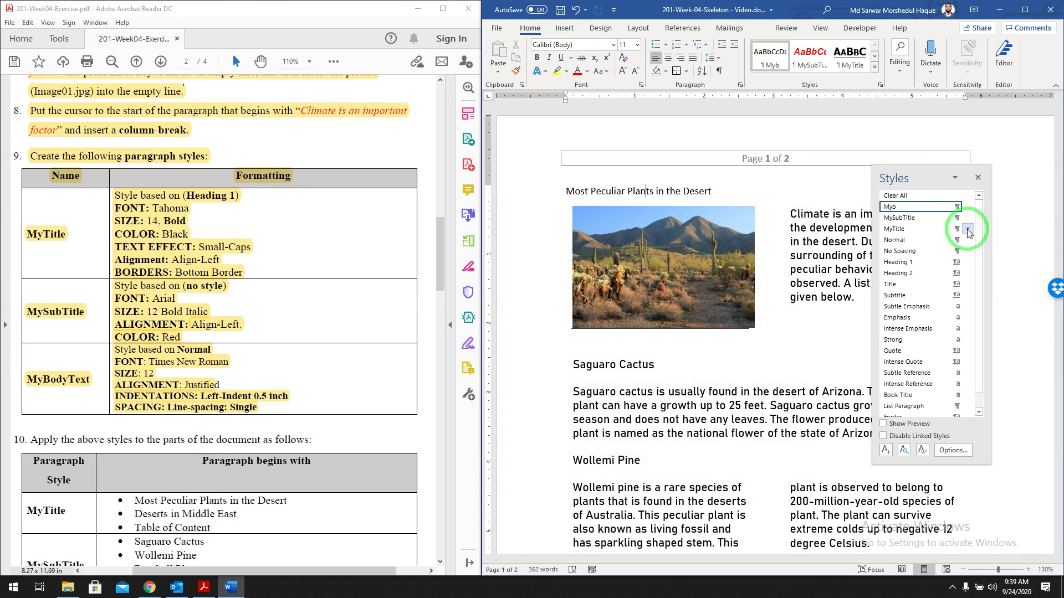
# Rename the Myb style as MyBodyText and set it to Times New Roman, 12 pt, justified
pyautogui.click(967, 206)
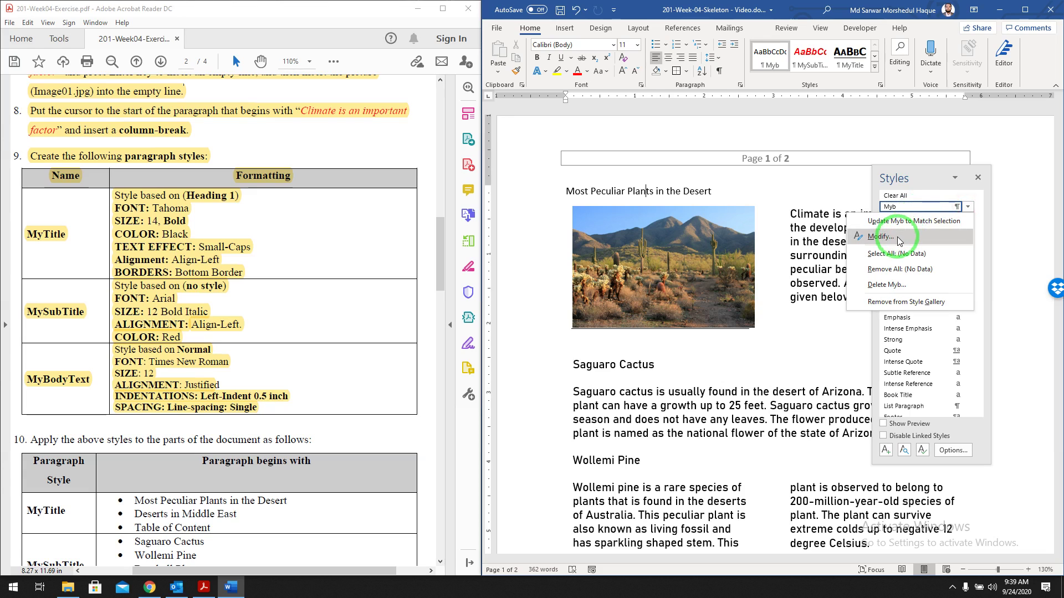
pyautogui.click(895, 236)
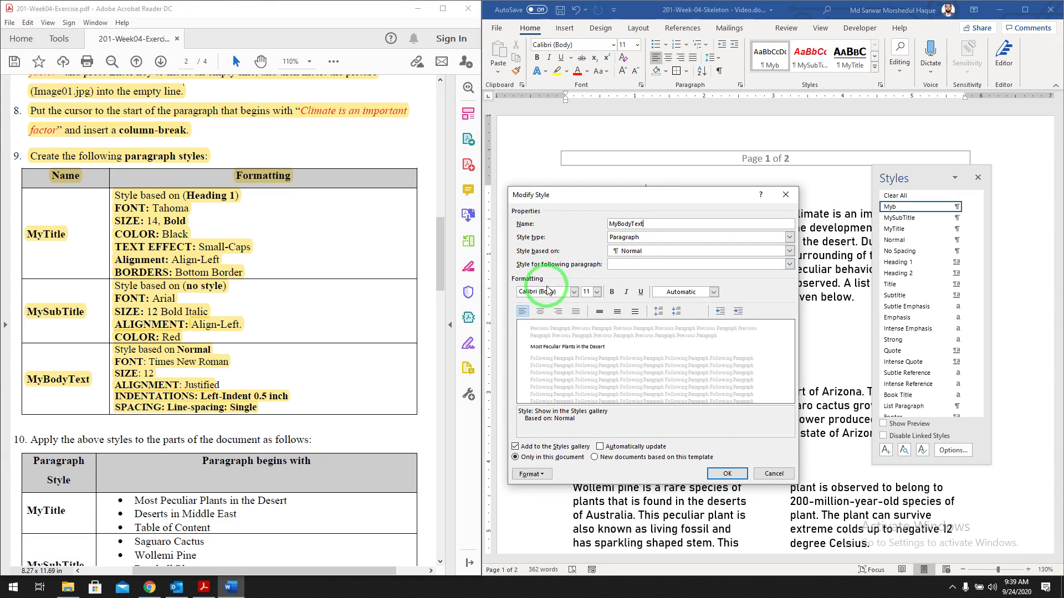
pyautogui.write('Times New Roman')
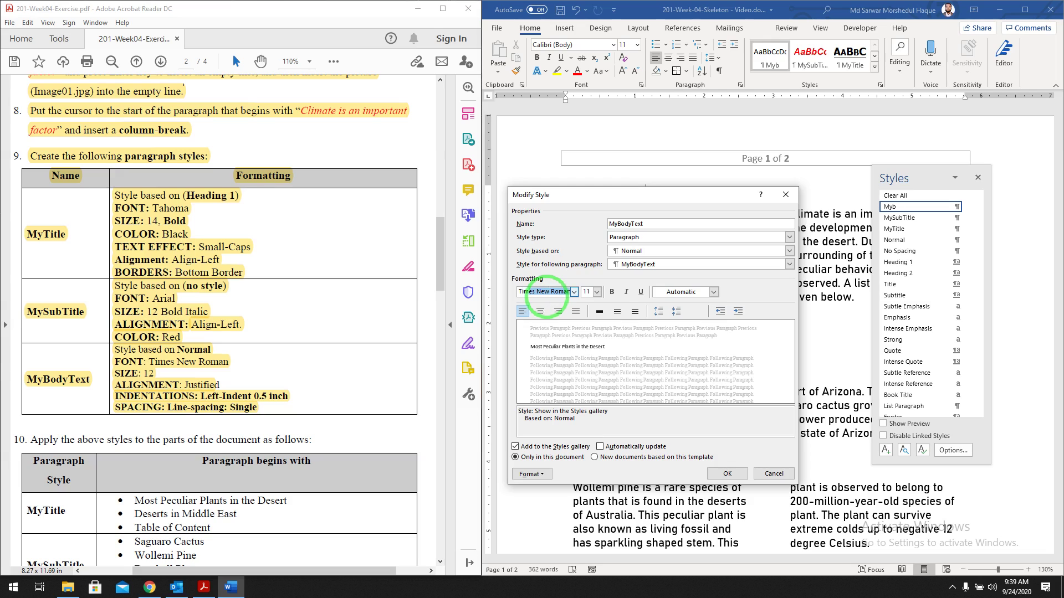
pyautogui.click(585, 292)
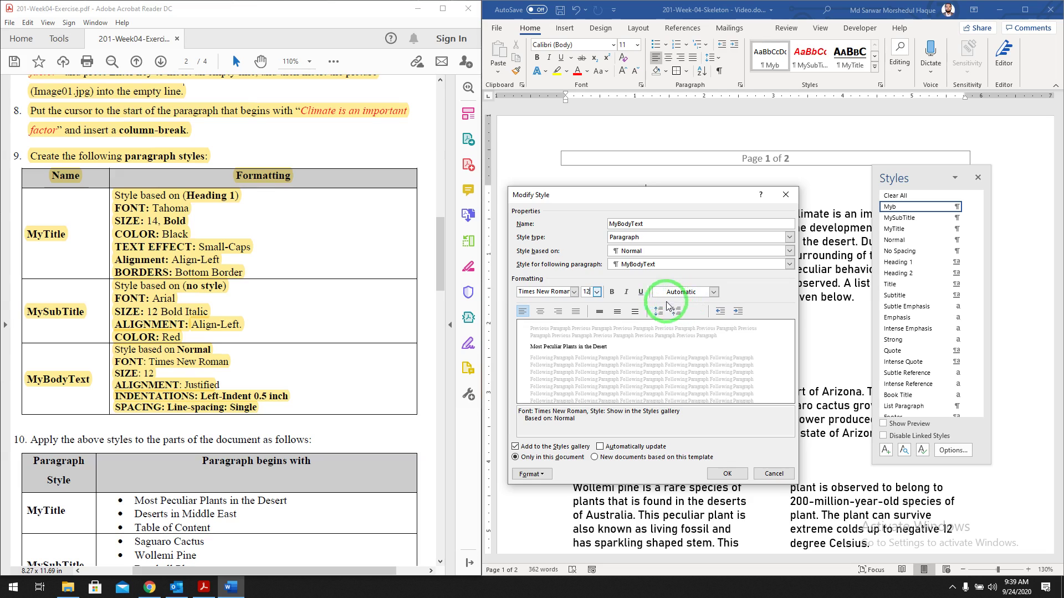
pyautogui.click(576, 312)
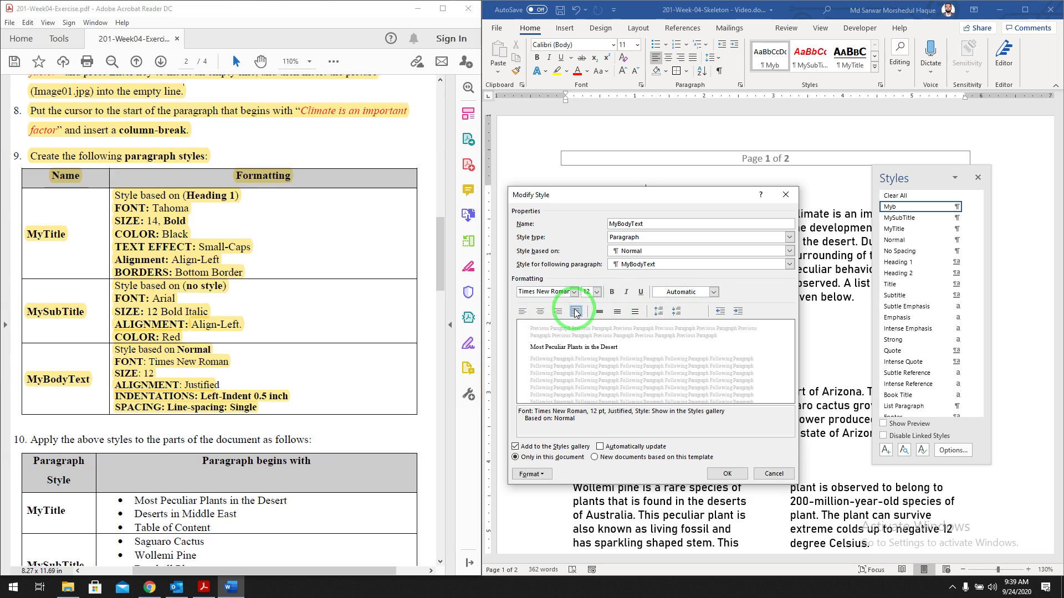
# Set the MyBodyText style's left indent to 0.5" and line spacing to Single, and save the style changes
pyautogui.click(531, 474)
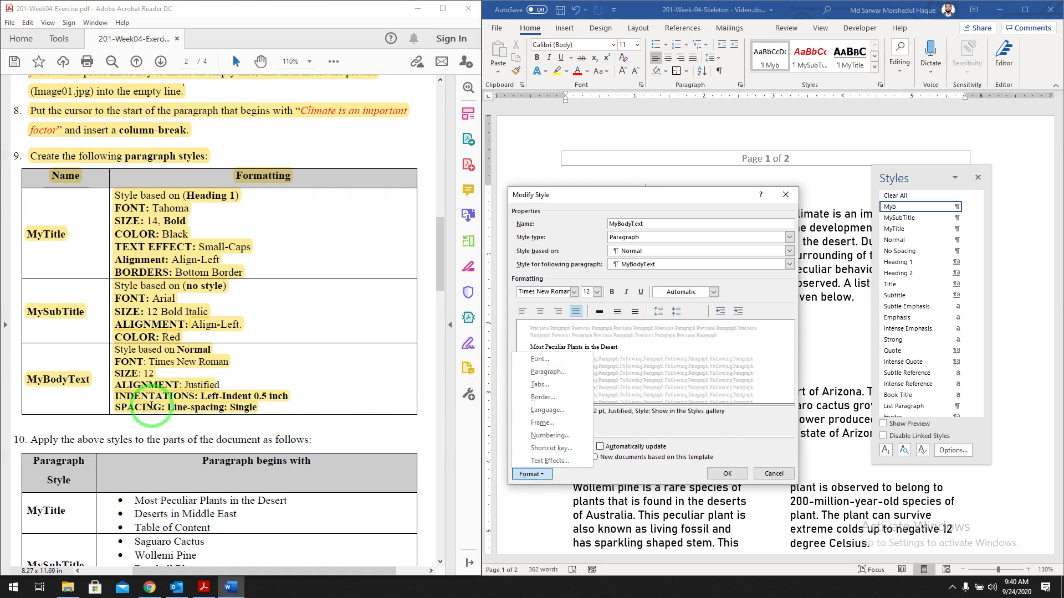
pyautogui.click(548, 372)
pyautogui.moveTo(490, 50); pyautogui.dragTo(752, 208)
pyautogui.click(594, 240)
pyautogui.click(594, 240)
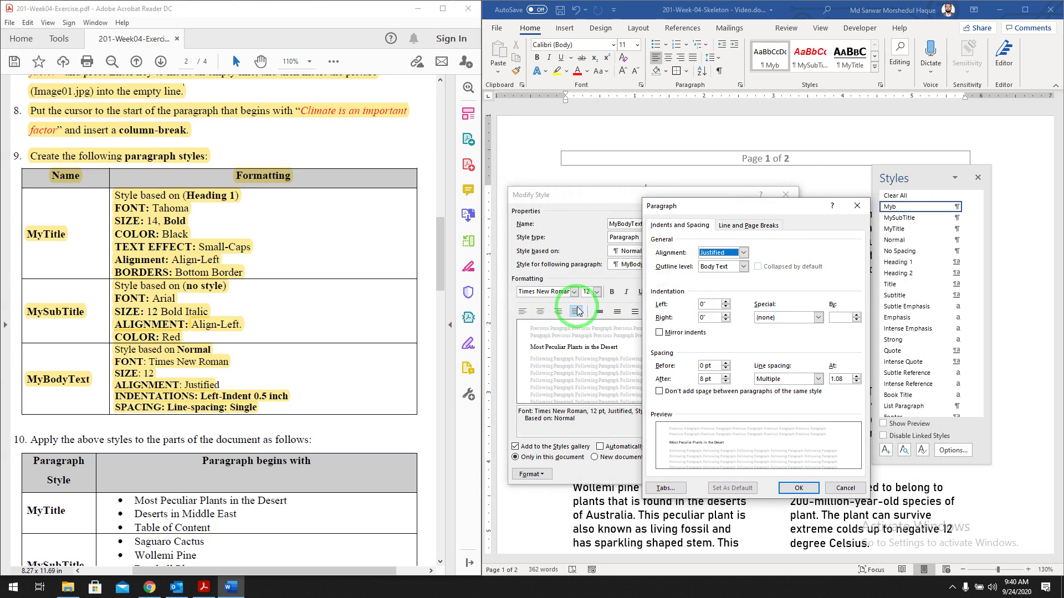
pyautogui.moveTo(742, 213); pyautogui.dragTo(701, 208)
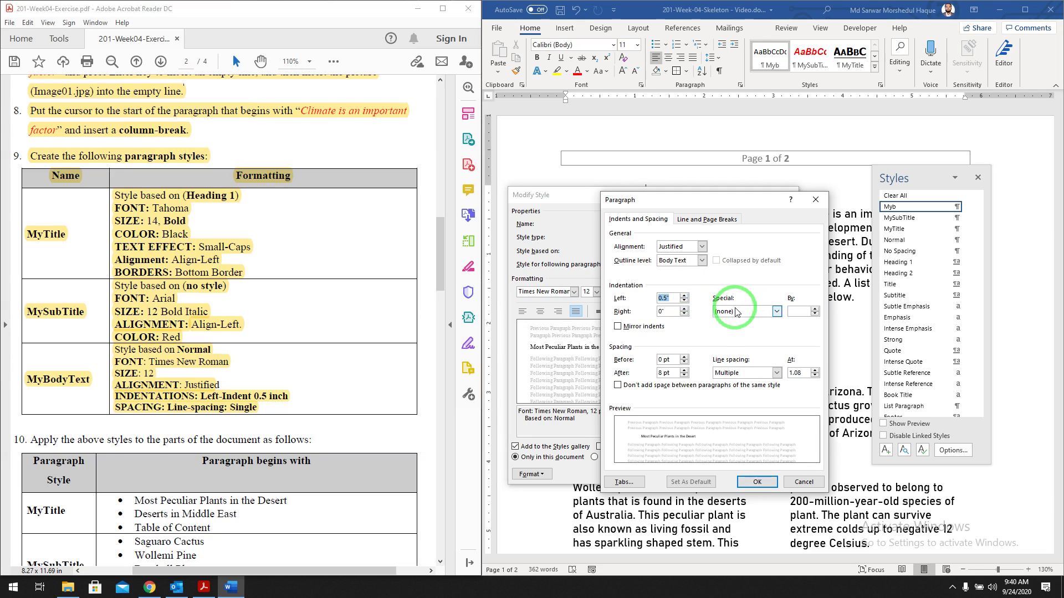
pyautogui.click(737, 372)
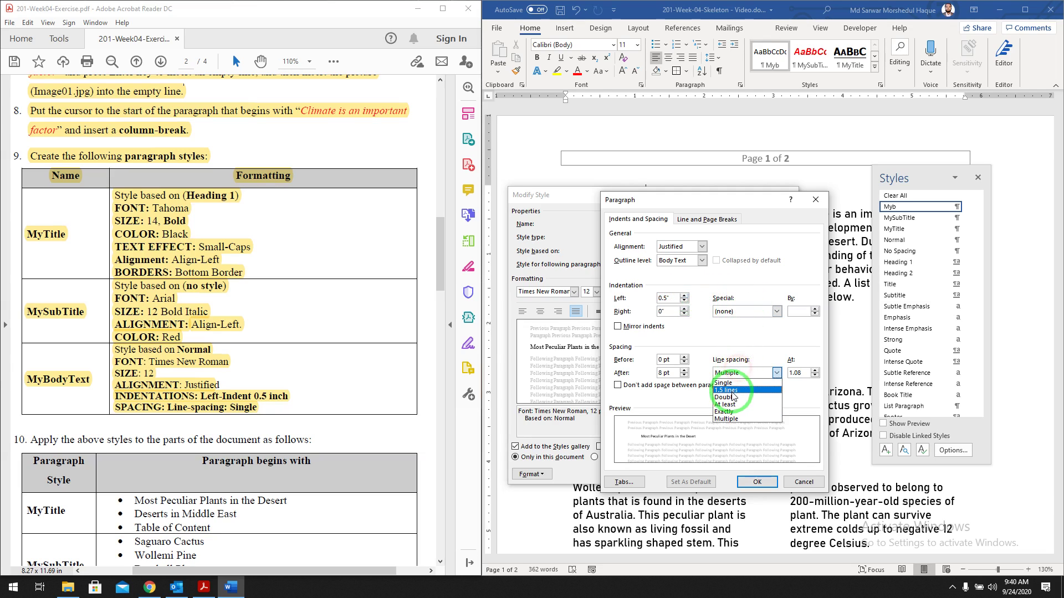
pyautogui.click(737, 386)
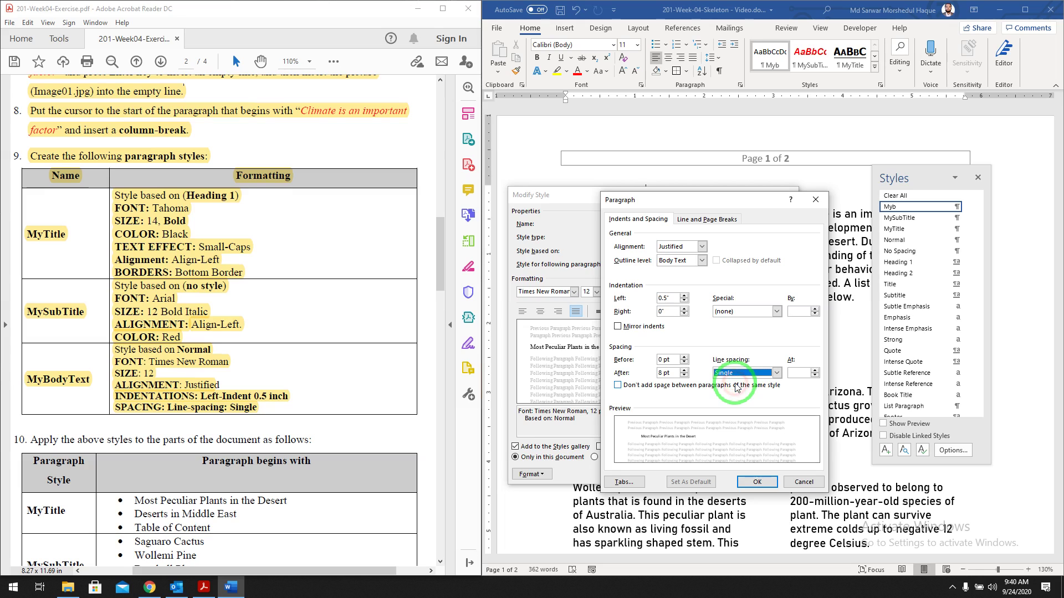
pyautogui.click(750, 481)
pyautogui.click(728, 475)
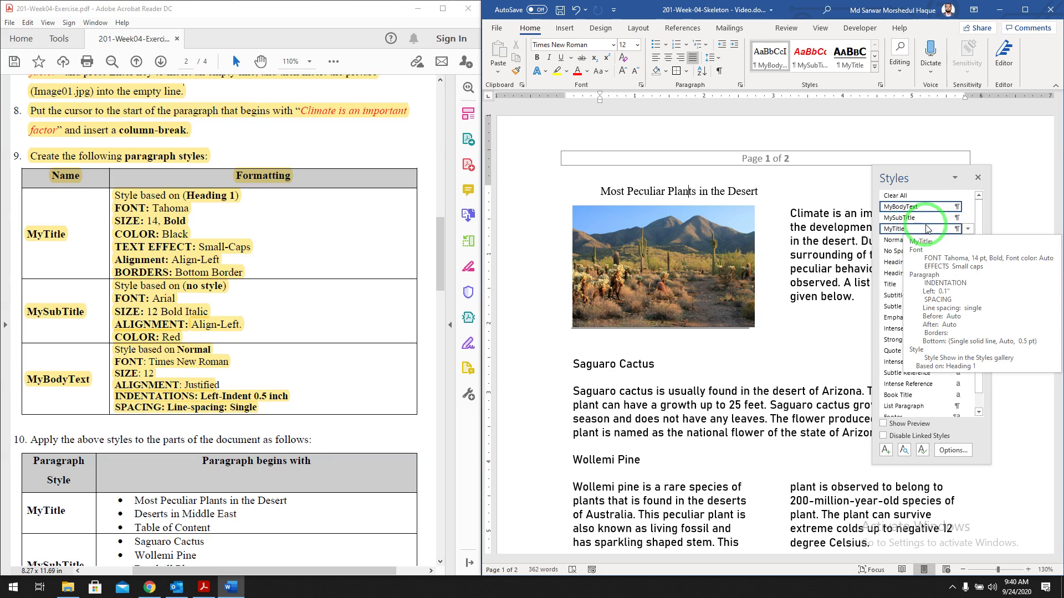
# In the exercise PDF, highlight instruction 10, its table headings and the MyTitle row with the three listed paragraphs
pyautogui.scroll(-6, 271, 216)
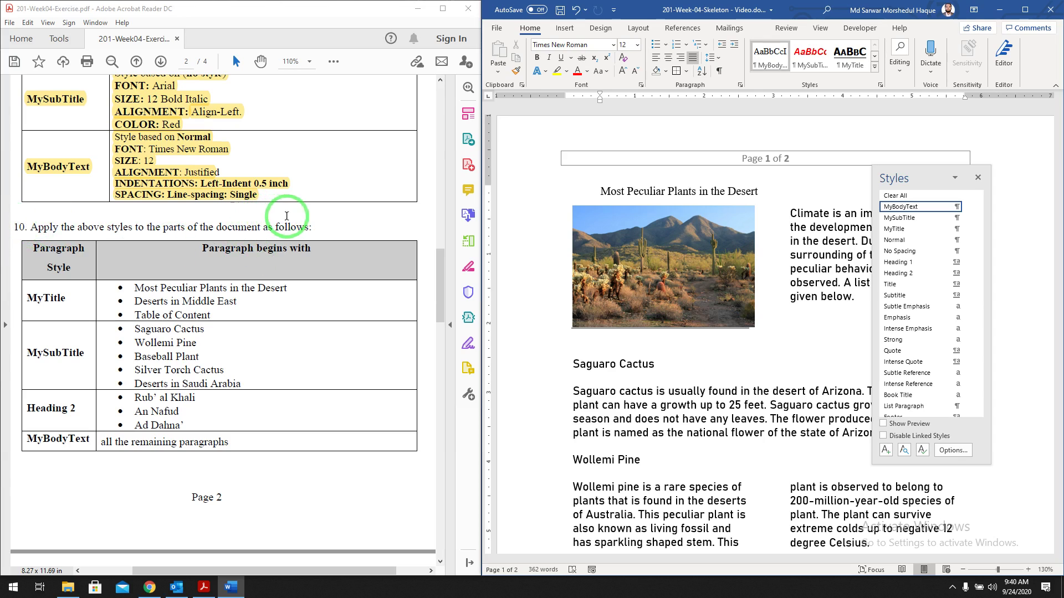
pyautogui.moveTo(318, 224); pyautogui.dragTo(17, 228)
pyautogui.click(30, 209)
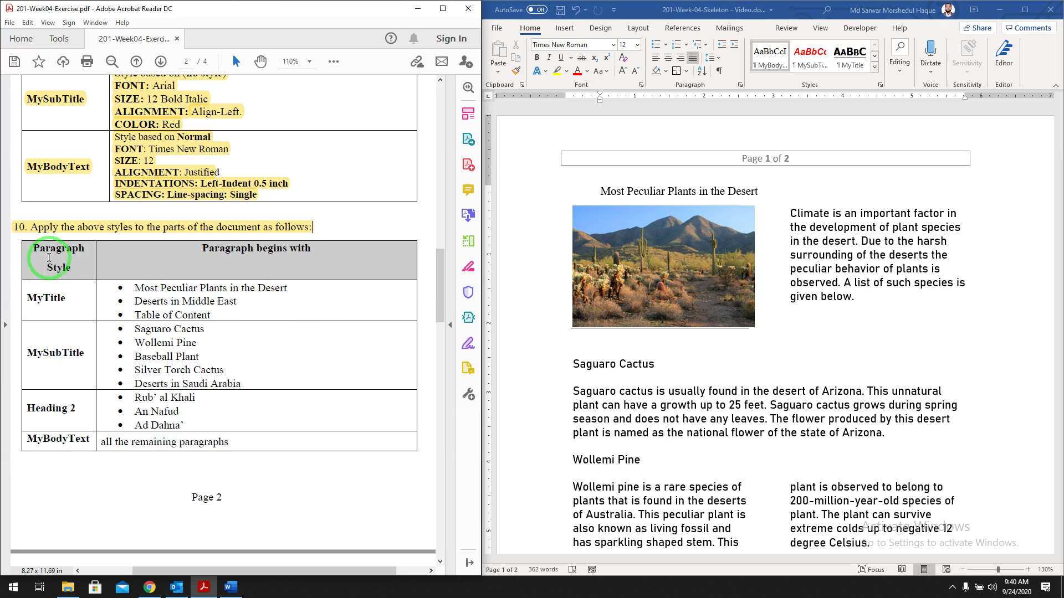
pyautogui.moveTo(33, 248); pyautogui.dragTo(219, 310)
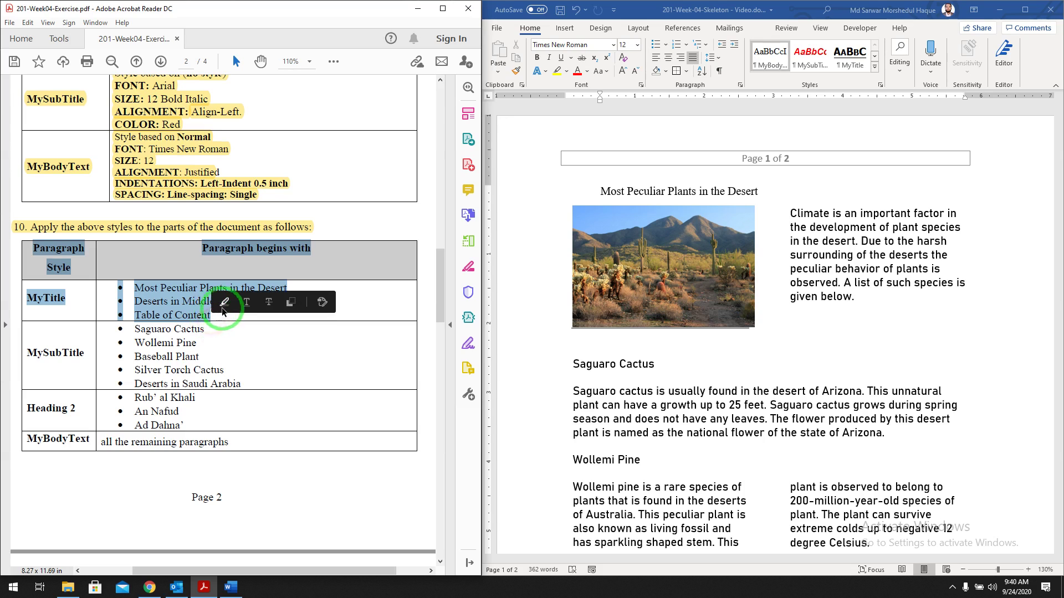
pyautogui.click(226, 304)
# Return to Word, show the Styles pane and apply the MyTitle style to the "Most Peculiar Plants in the Desert" heading
pyautogui.click(665, 191)
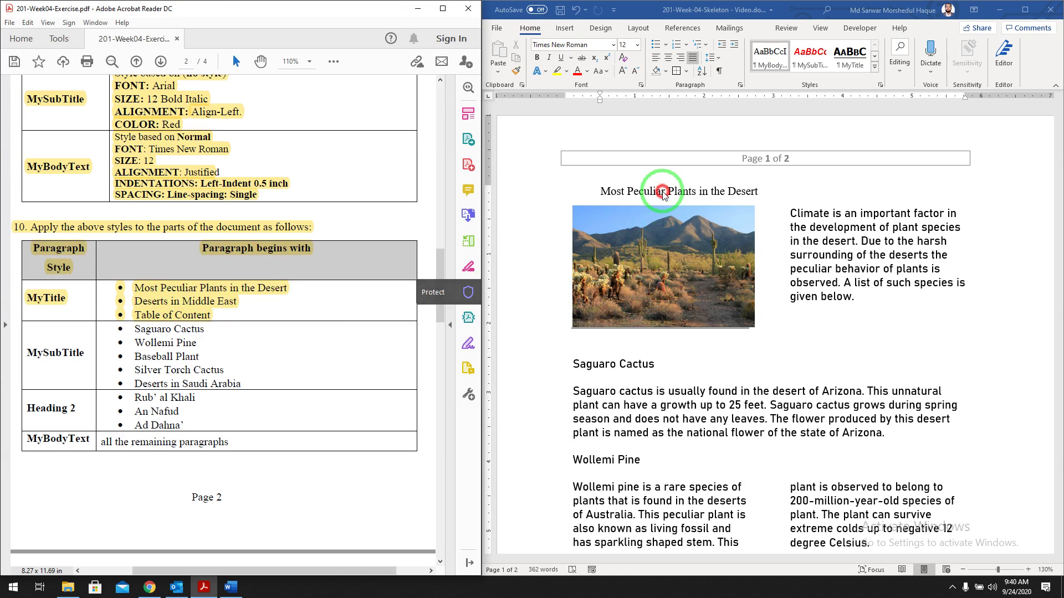
pyautogui.hotkey('ctrl', 'alt', 'shift', 's')
pyautogui.click(660, 191)
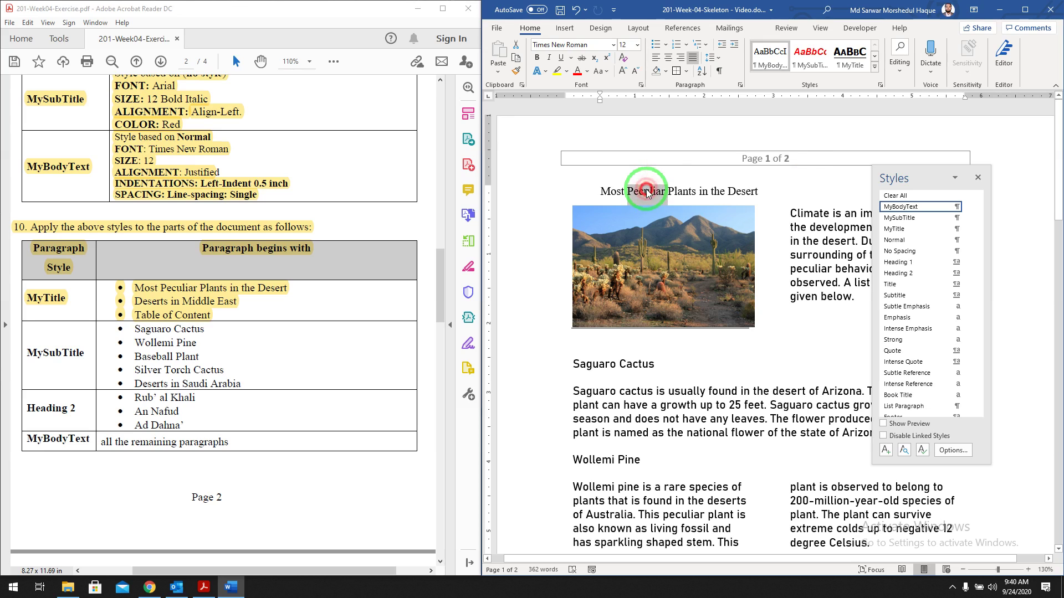
pyautogui.tripleClick(646, 192)
pyautogui.click(905, 231)
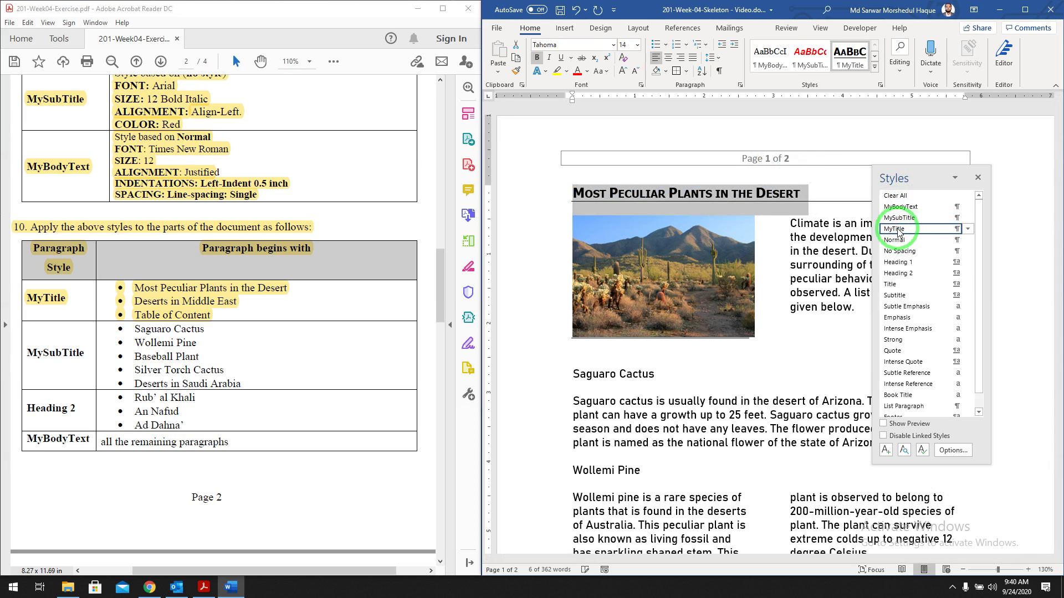
# Apply the MyTitle style to the "Deserts in Middle East" and "Table of Content" paragraphs
pyautogui.scroll(-6, 715, 304)
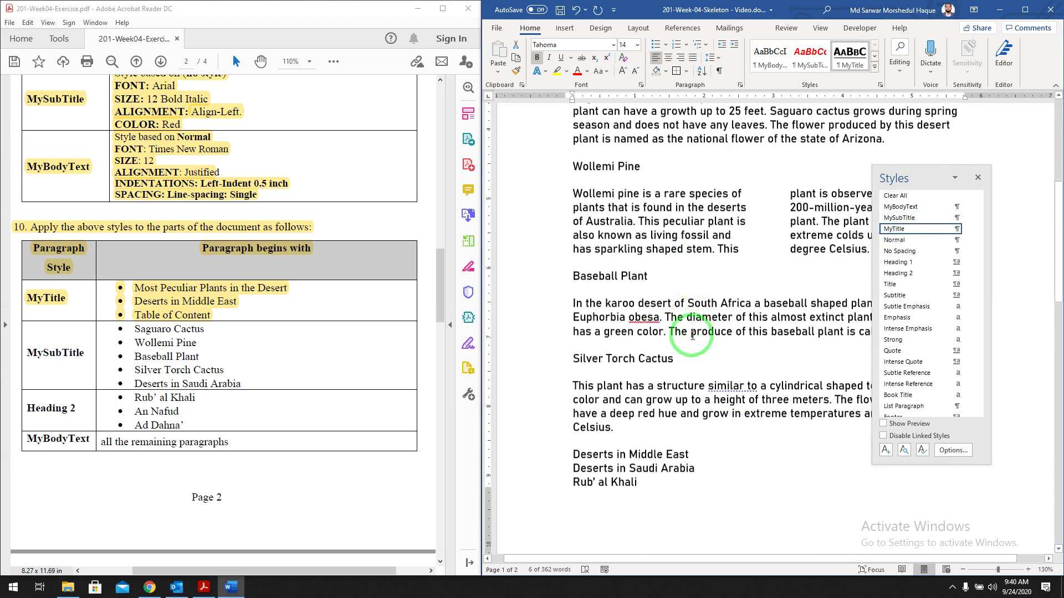
pyautogui.scroll(-2, 692, 336)
pyautogui.tripleClick(642, 361)
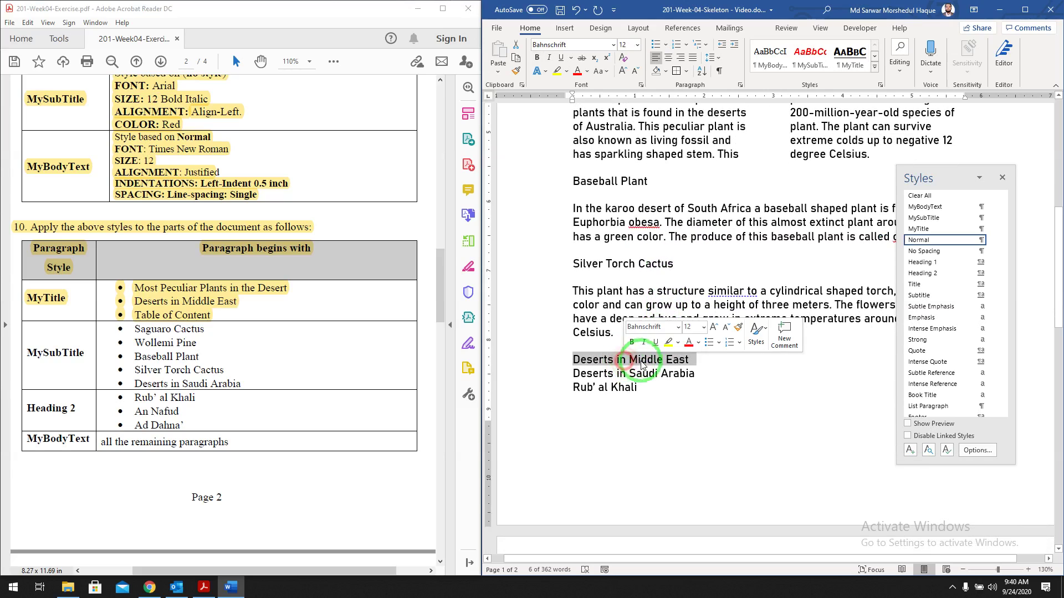
pyautogui.click(951, 229)
pyautogui.scroll(-3, 681, 366)
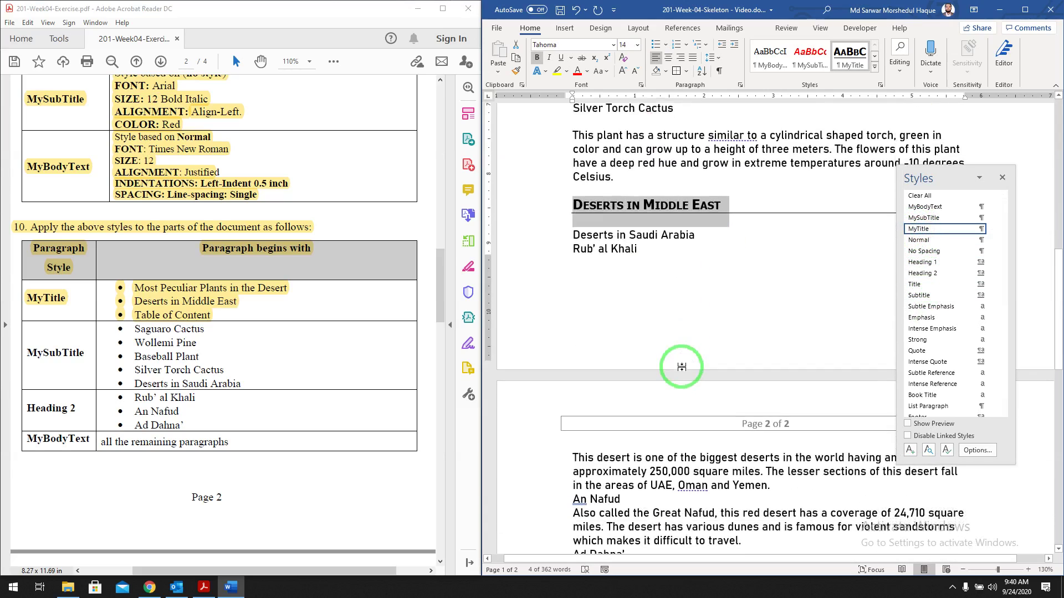
pyautogui.scroll(-8, 681, 366)
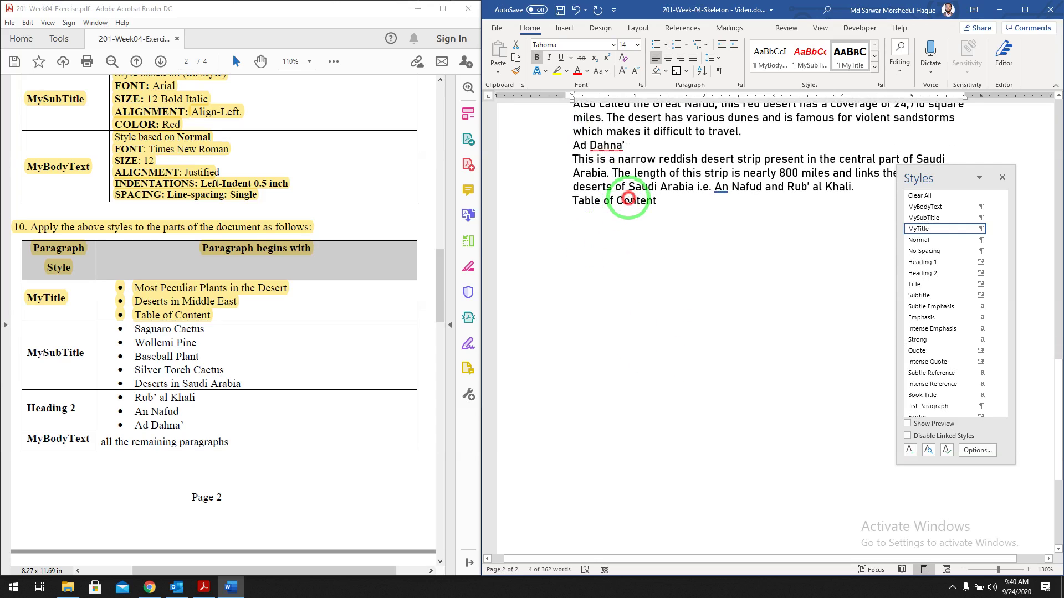
pyautogui.tripleClick(629, 198)
pyautogui.click(948, 229)
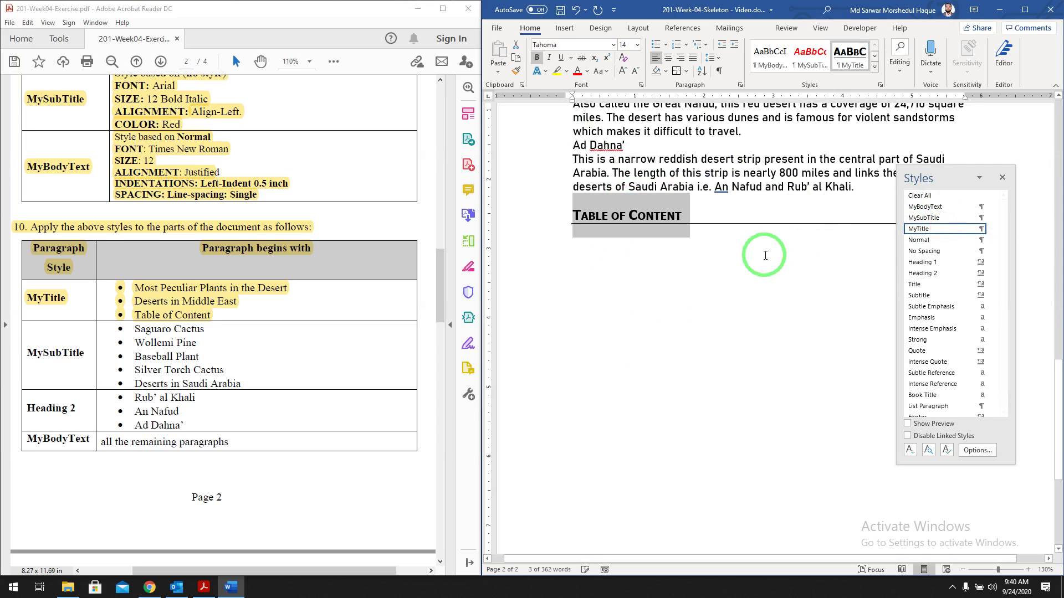
# In the exercise PDF, highlight the MySubTitle row with its five listed paragraphs
pyautogui.scroll(15, 765, 256)
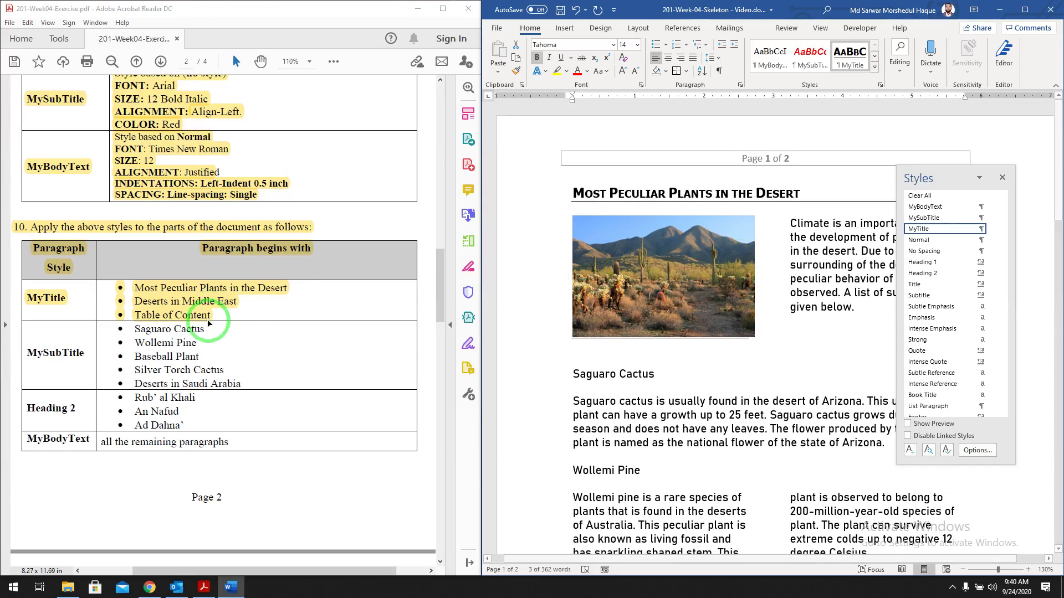
pyautogui.moveTo(244, 386); pyautogui.dragTo(41, 356)
pyautogui.click(49, 342)
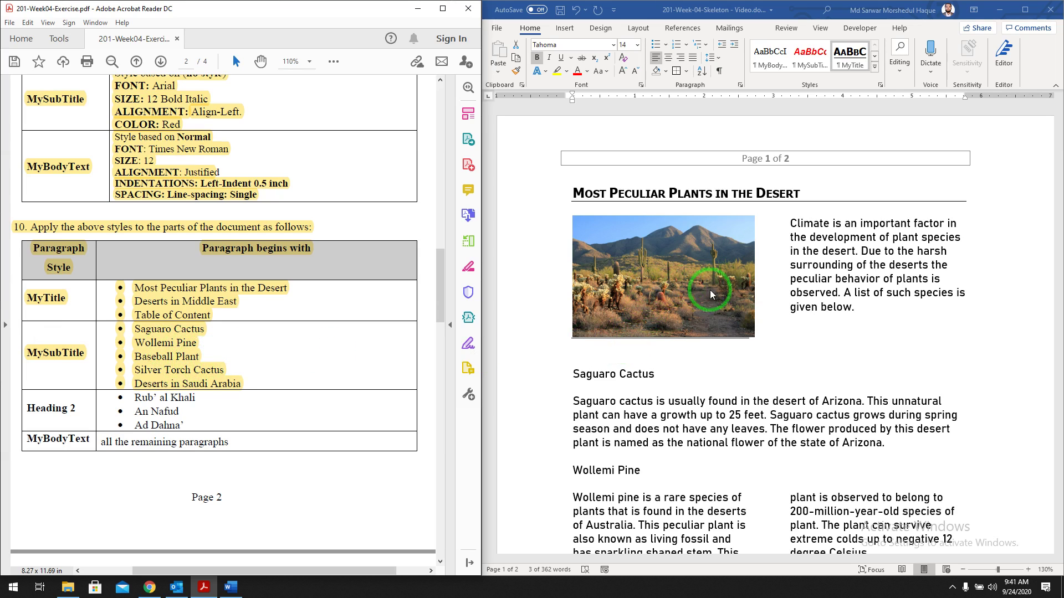
# In Word, apply MySubTitle to the Saguaro Cactus, Wollemi Pine, Baseball Plant, Silver Torch Cactus and Deserts in Saudi Arabia headings
pyautogui.scroll(-2, 733, 291)
pyautogui.click(616, 307)
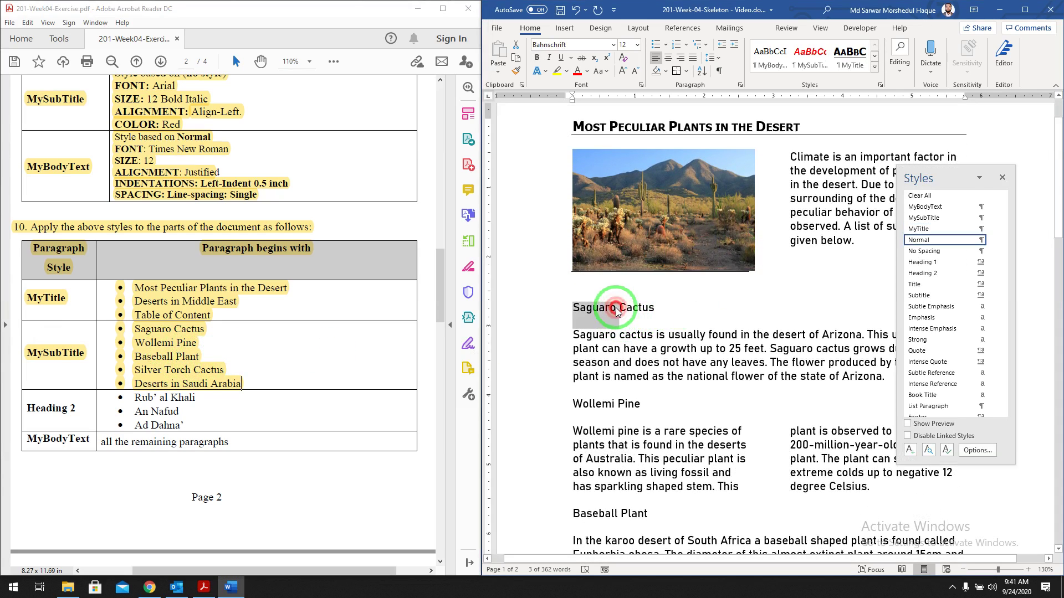
pyautogui.moveTo(617, 308); pyautogui.dragTo(618, 309)
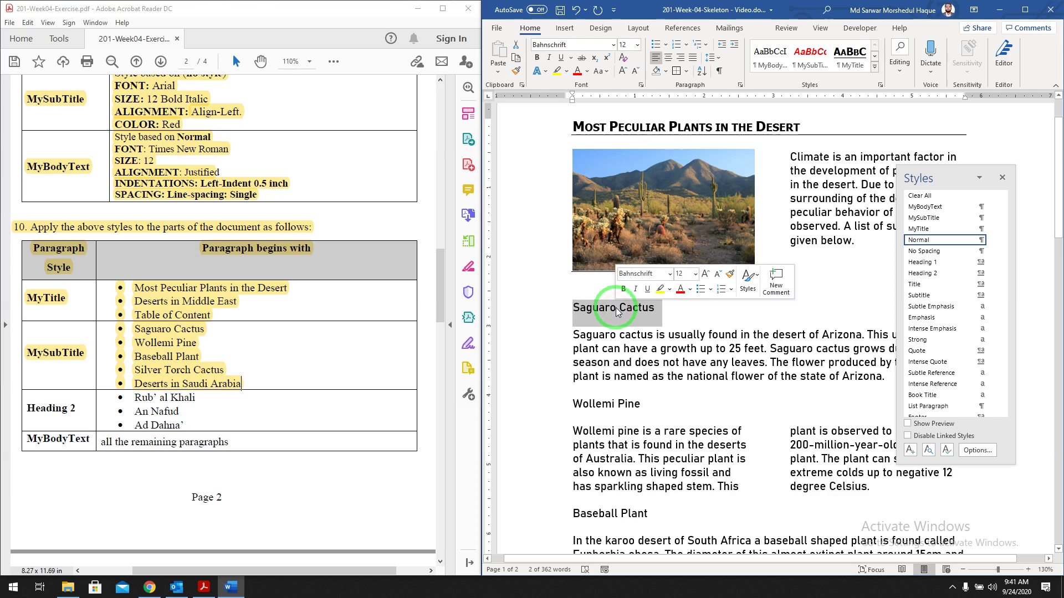
pyautogui.keyDown('ctrl'); pyautogui.click(613, 404); pyautogui.keyUp('ctrl')
pyautogui.keyDown('ctrl'); pyautogui.click(617, 514); pyautogui.keyUp('ctrl')
pyautogui.scroll(-6, 626, 310)
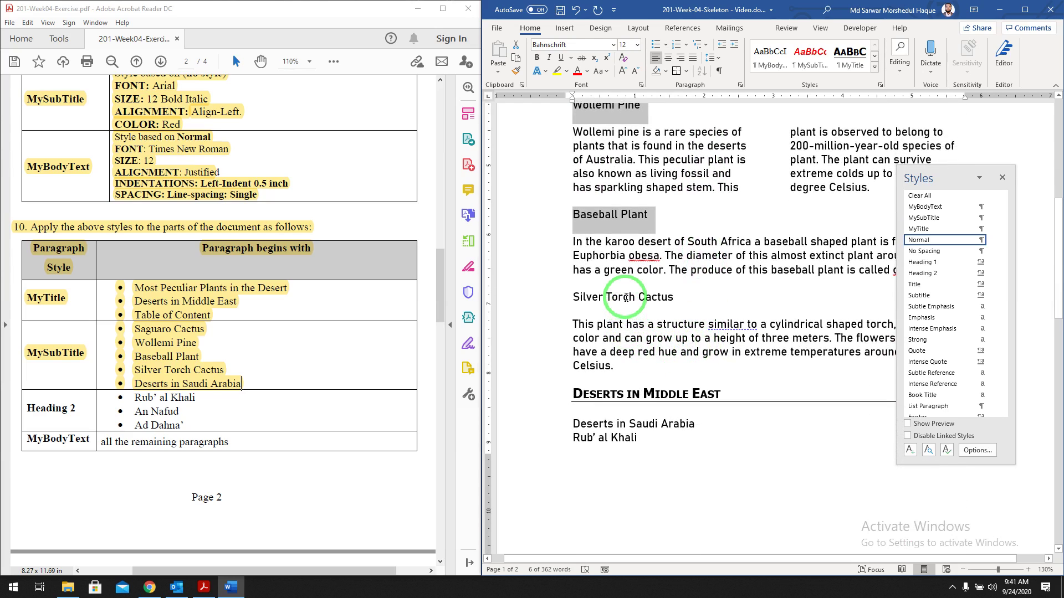
pyautogui.keyDown('ctrl'); pyautogui.click(625, 297); pyautogui.keyUp('ctrl')
pyautogui.scroll(-3, 615, 299)
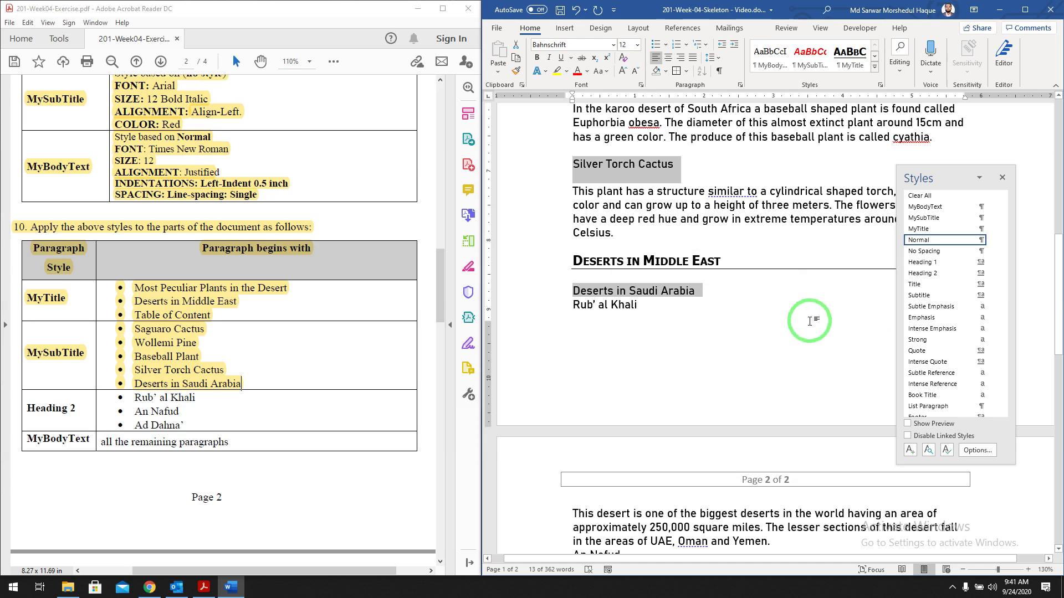
pyautogui.click(923, 217)
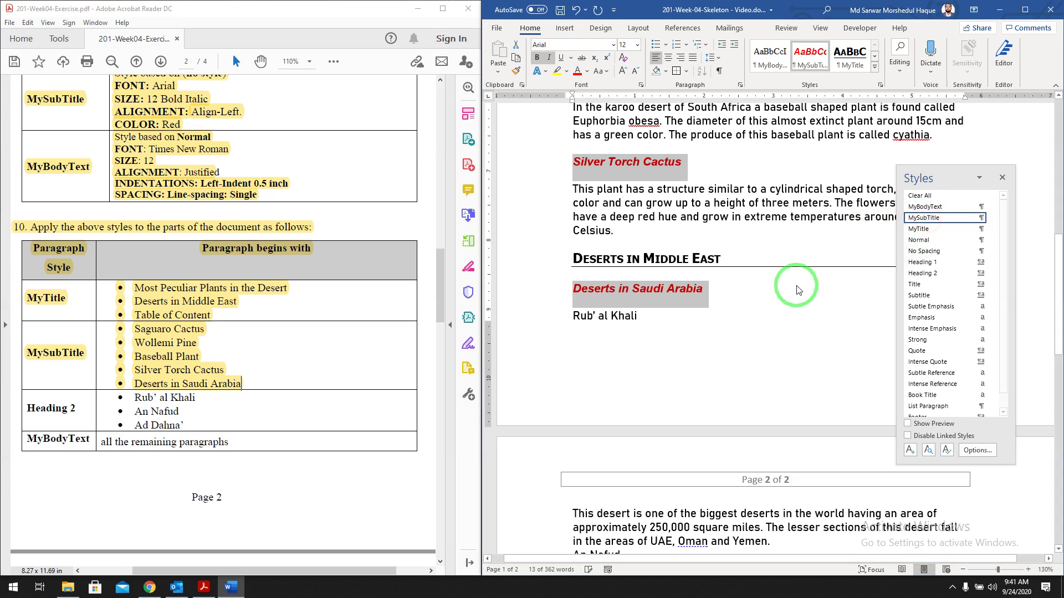
pyautogui.scroll(8, 780, 292)
pyautogui.scroll(3, 779, 292)
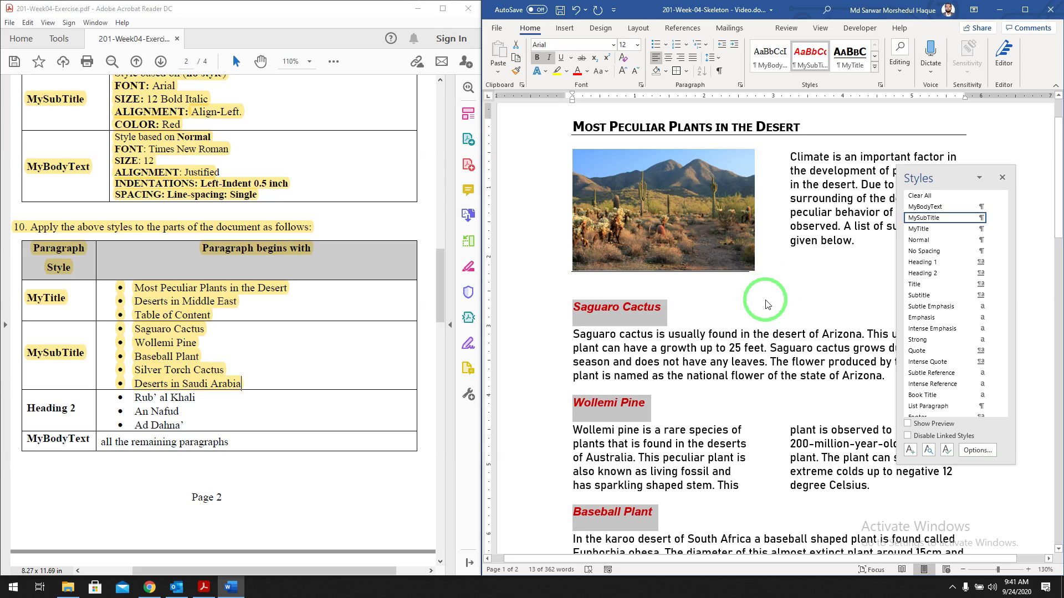
# In the exercise PDF, highlight the Heading 2 row with its three listed paragraphs
pyautogui.scroll(-2, 205, 437)
pyautogui.click(158, 368)
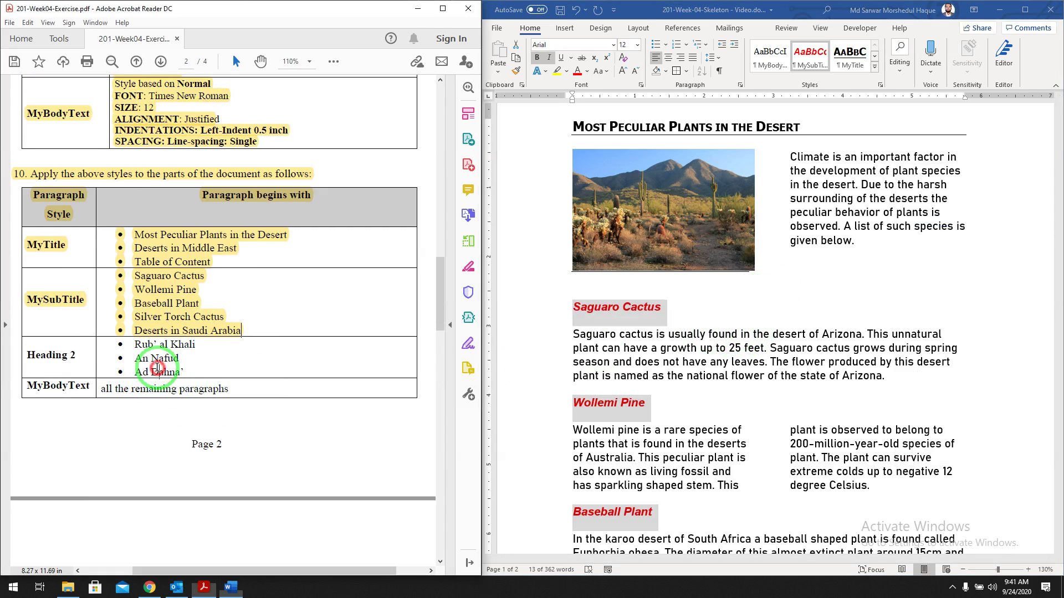
pyautogui.moveTo(27, 356); pyautogui.dragTo(188, 369)
pyautogui.click(201, 351)
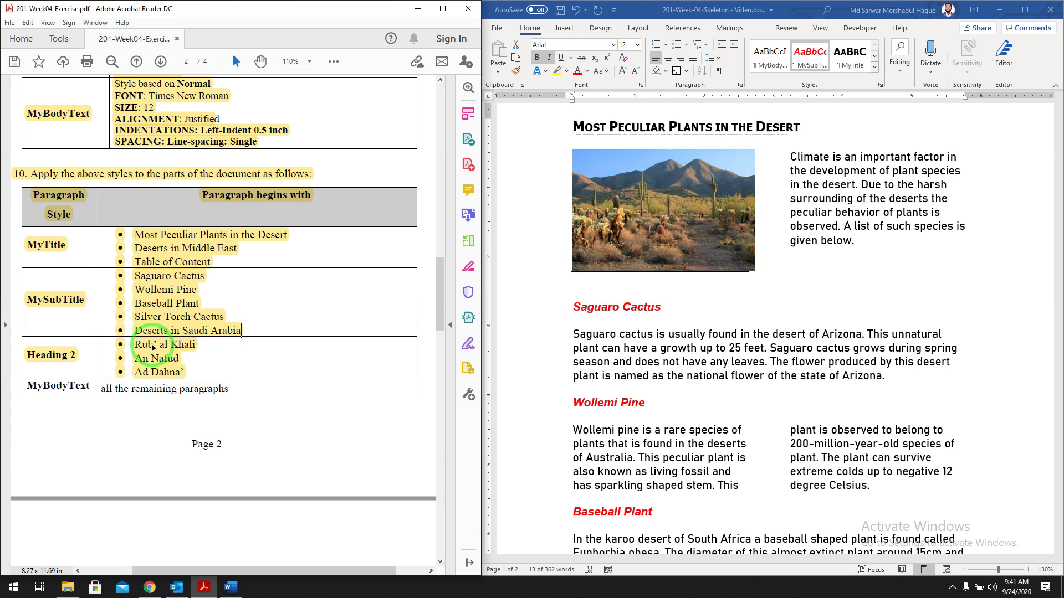
# Switch to Word and apply the Heading 2 style to the Rub' al Khali, An Nafud and Ad Dahna' paragraphs
pyautogui.click(235, 588)
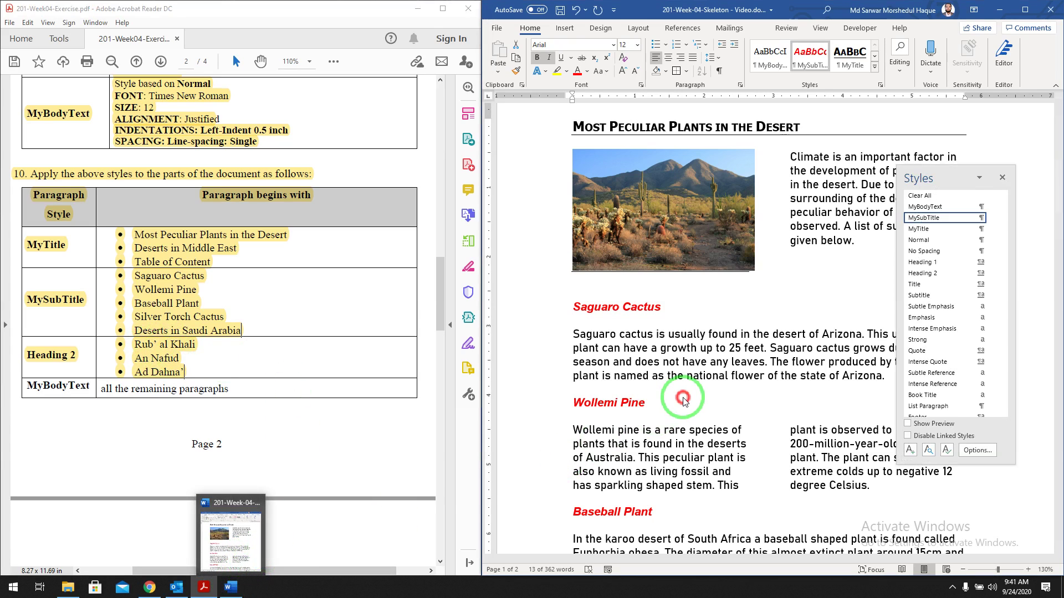
pyautogui.scroll(-12, 734, 371)
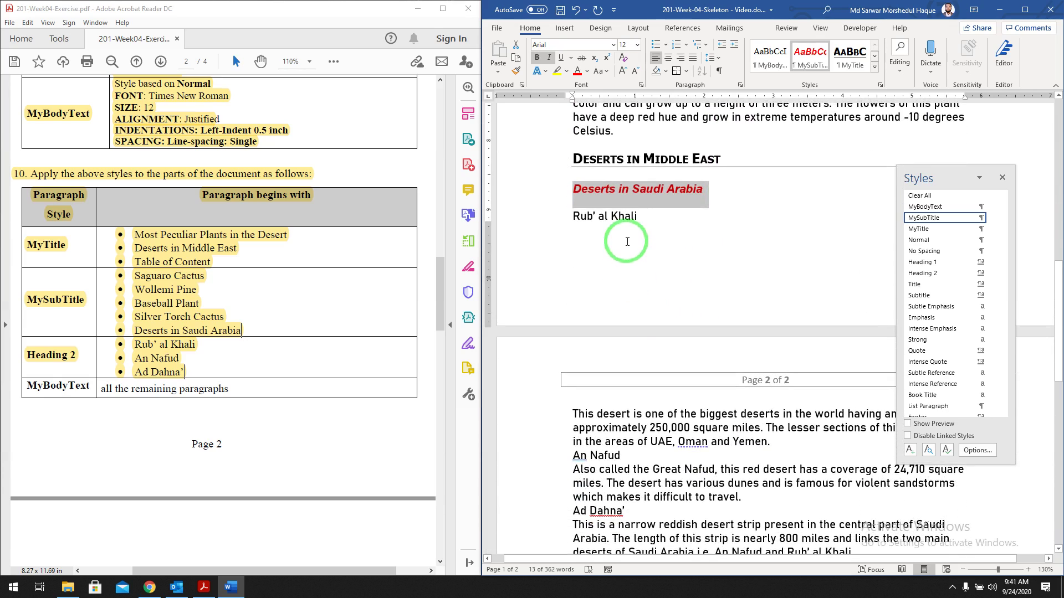
pyautogui.moveTo(572, 216); pyautogui.dragTo(632, 216)
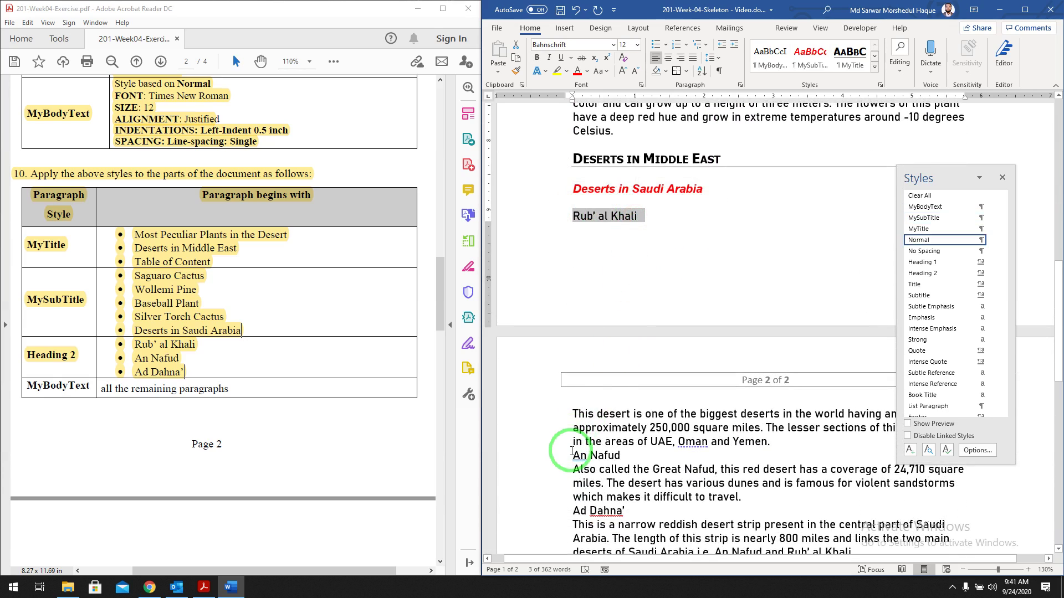
pyautogui.moveTo(572, 456); pyautogui.dragTo(608, 445)
pyautogui.scroll(-1, 597, 457)
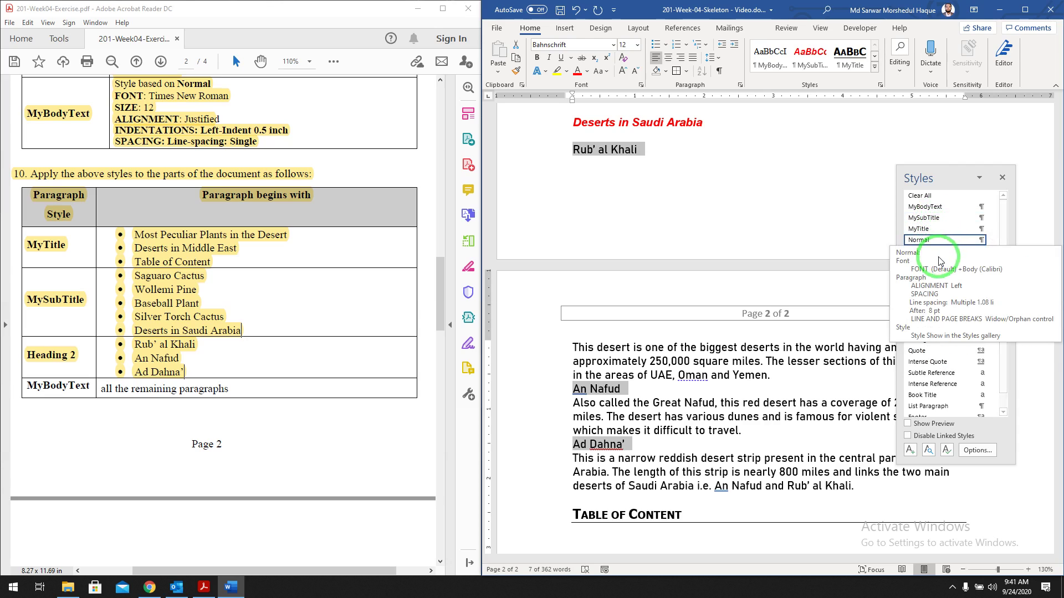
pyautogui.click(932, 274)
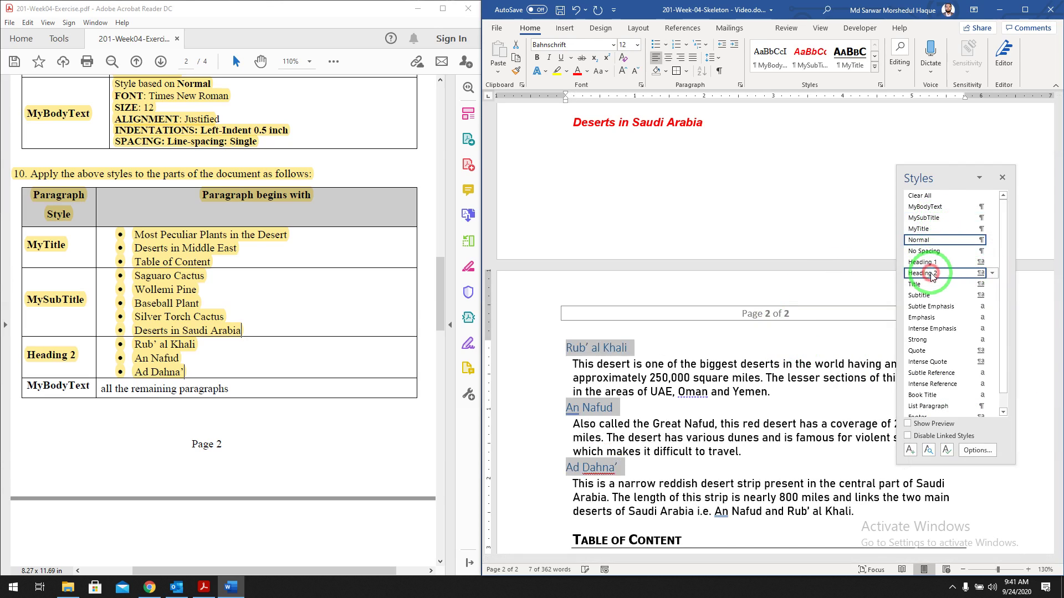
# In the exercise PDF, highlight the MyBodyText row covering all the remaining paragraphs
pyautogui.scroll(-1, 245, 338)
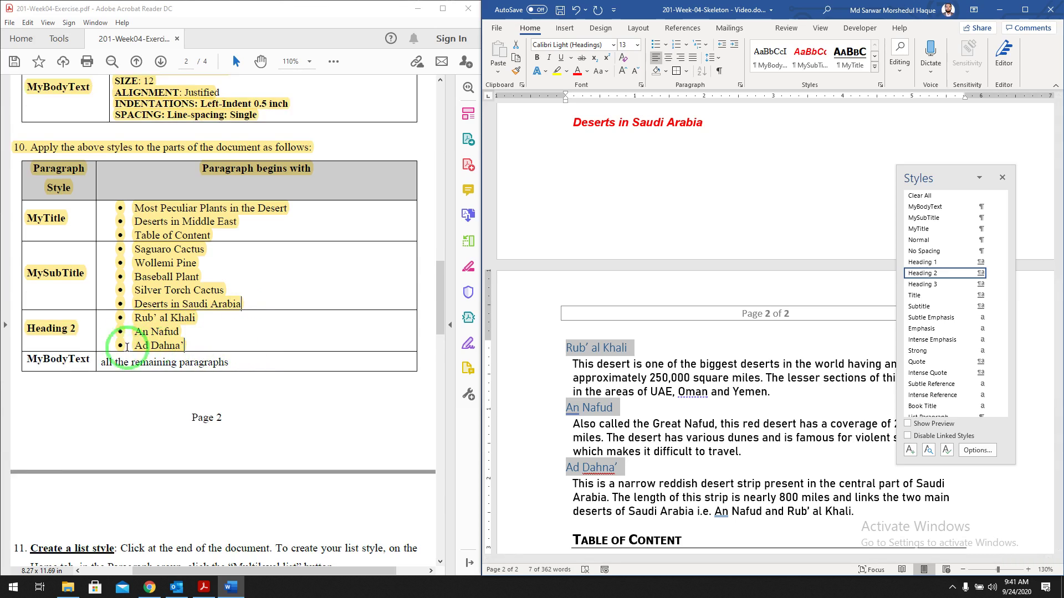
pyautogui.moveTo(232, 361); pyautogui.dragTo(40, 355)
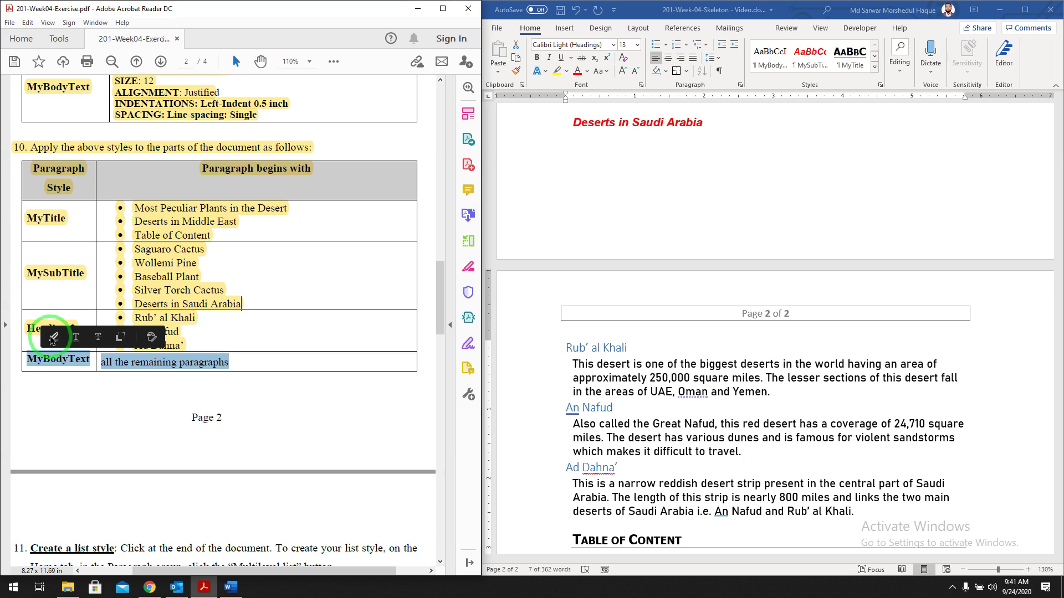
pyautogui.click(53, 337)
# In Word, apply the MyBodyText style to the opening climate paragraph and to the desert picture beside it
pyautogui.scroll(15, 640, 324)
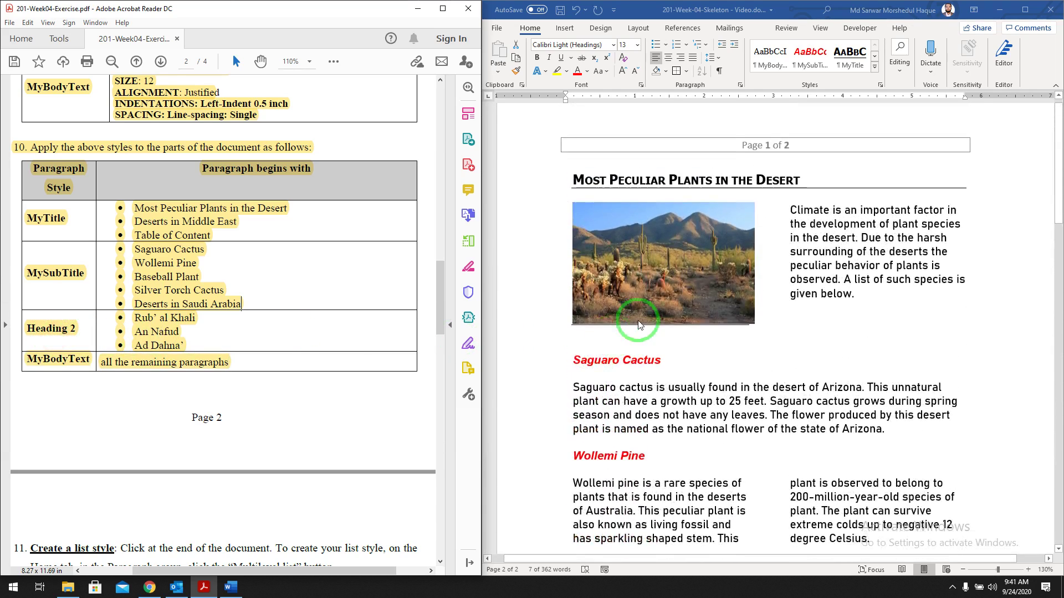
pyautogui.click(771, 265)
pyautogui.tripleClick(781, 271)
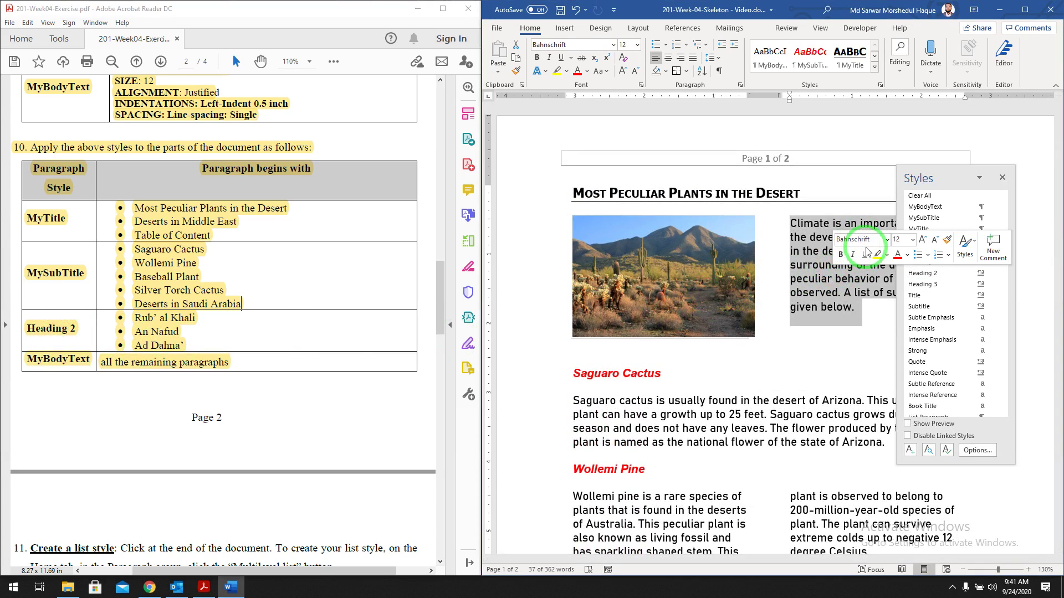
pyautogui.click(925, 206)
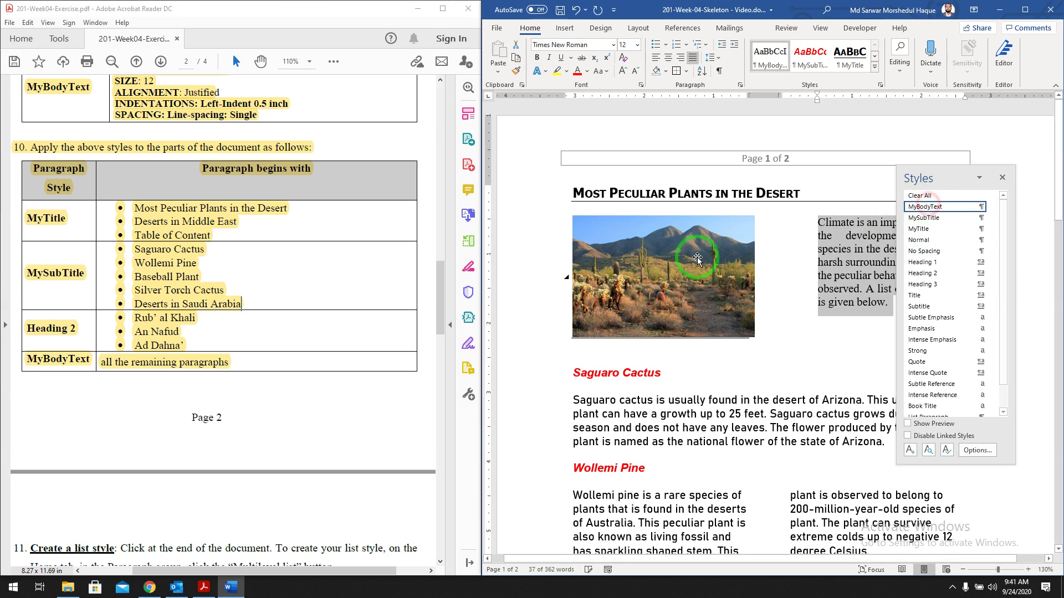
pyautogui.click(697, 259)
pyautogui.click(953, 206)
# Apply the MyBodyText style to the body paragraphs under Saguaro Cactus, Wollemi Pine, Baseball Plant and Silver Torch Cactus
pyautogui.scroll(-3, 752, 343)
pyautogui.click(753, 338)
pyautogui.tripleClick(710, 341)
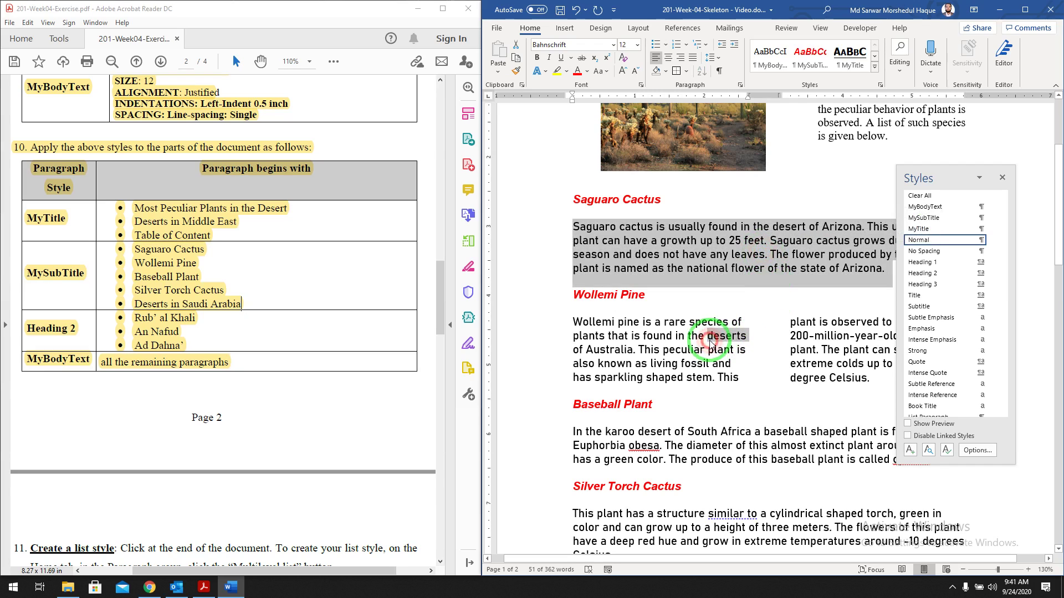
pyautogui.moveTo(711, 344); pyautogui.dragTo(723, 426)
pyautogui.keyDown('ctrl'); pyautogui.tripleClick(723, 442); pyautogui.keyUp('ctrl')
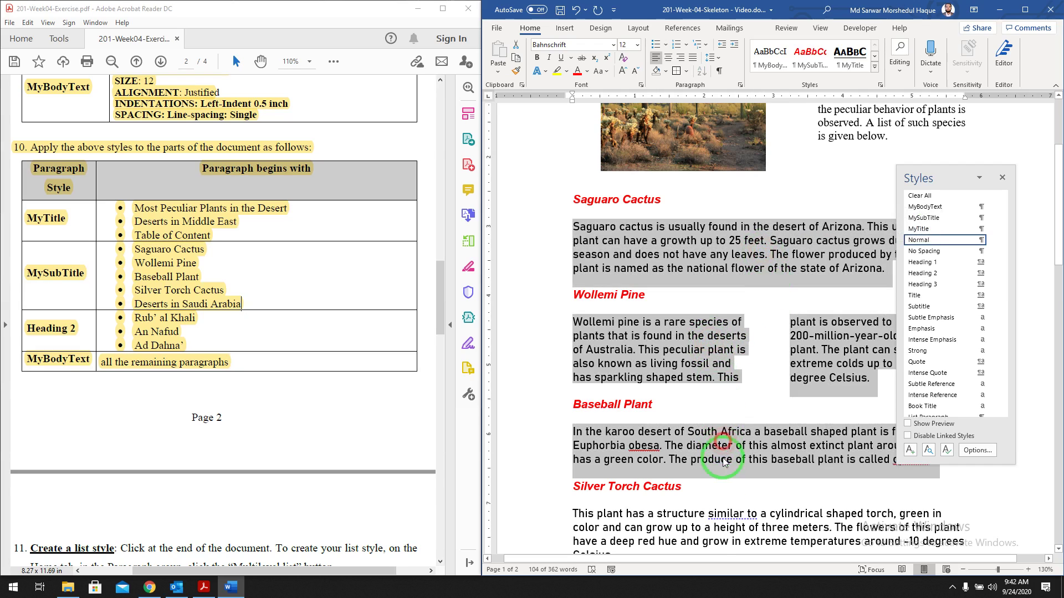
pyautogui.keyDown('ctrl'); pyautogui.tripleClick(731, 518); pyautogui.keyUp('ctrl')
pyautogui.click(924, 207)
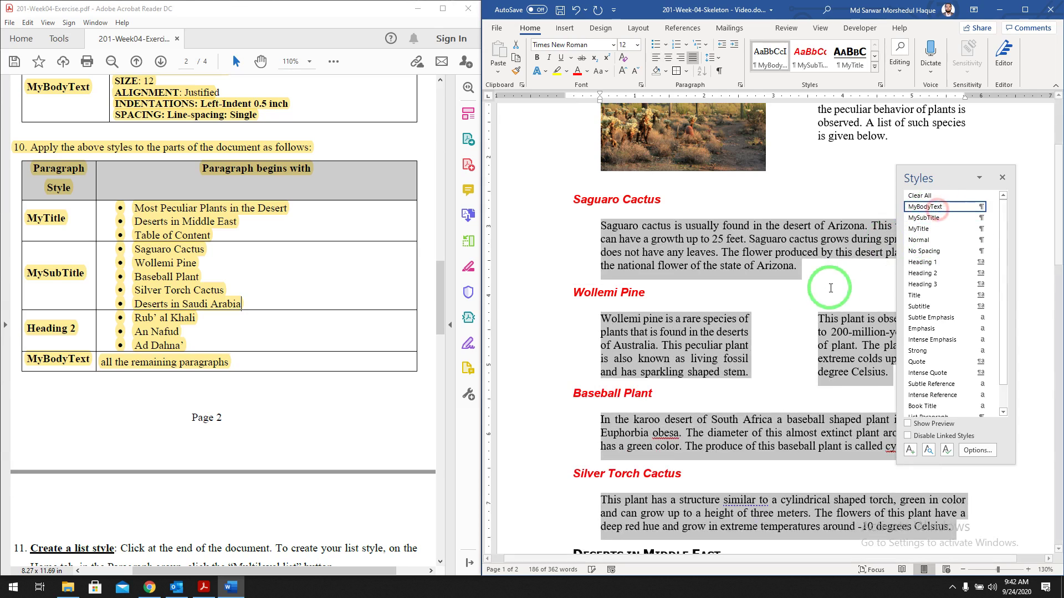
# Apply the MyBodyText style to the body paragraphs under Rub' al Khali, An Nafud and Ad Dahna'
pyautogui.scroll(-5, 733, 260)
pyautogui.scroll(-3, 720, 288)
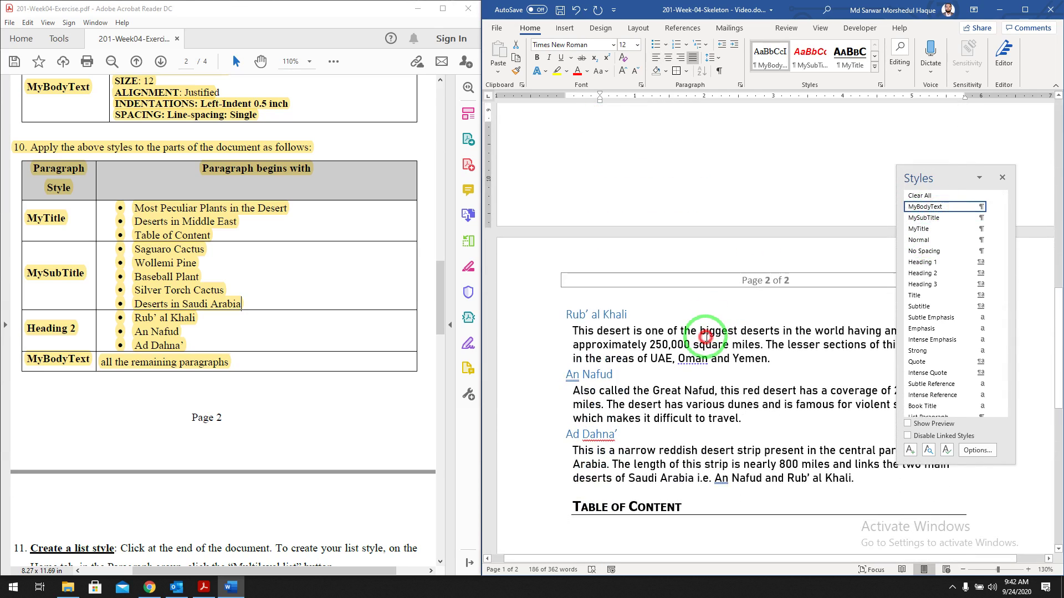
pyautogui.tripleClick(707, 340)
pyautogui.keyDown('ctrl'); pyautogui.tripleClick(704, 391); pyautogui.keyUp('ctrl')
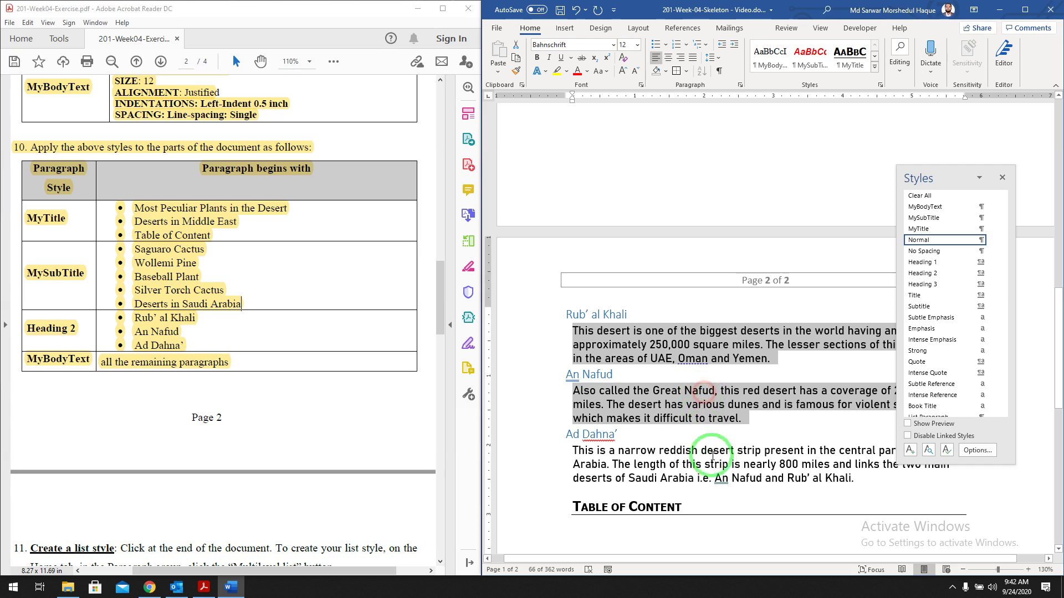
pyautogui.keyDown('ctrl'); pyautogui.tripleClick(715, 462); pyautogui.keyUp('ctrl')
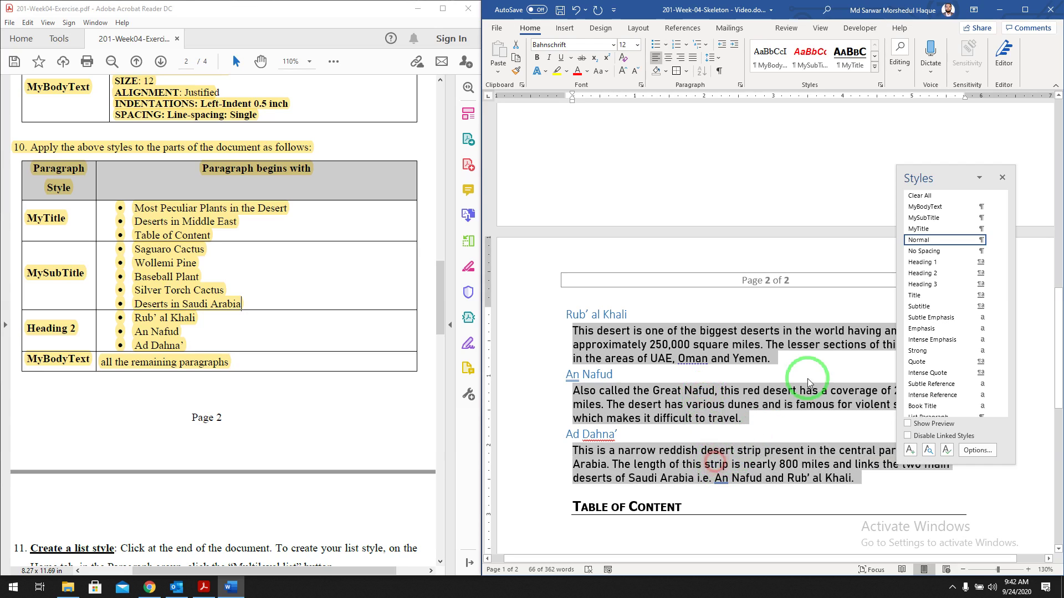
pyautogui.click(943, 212)
pyautogui.scroll(15, 801, 327)
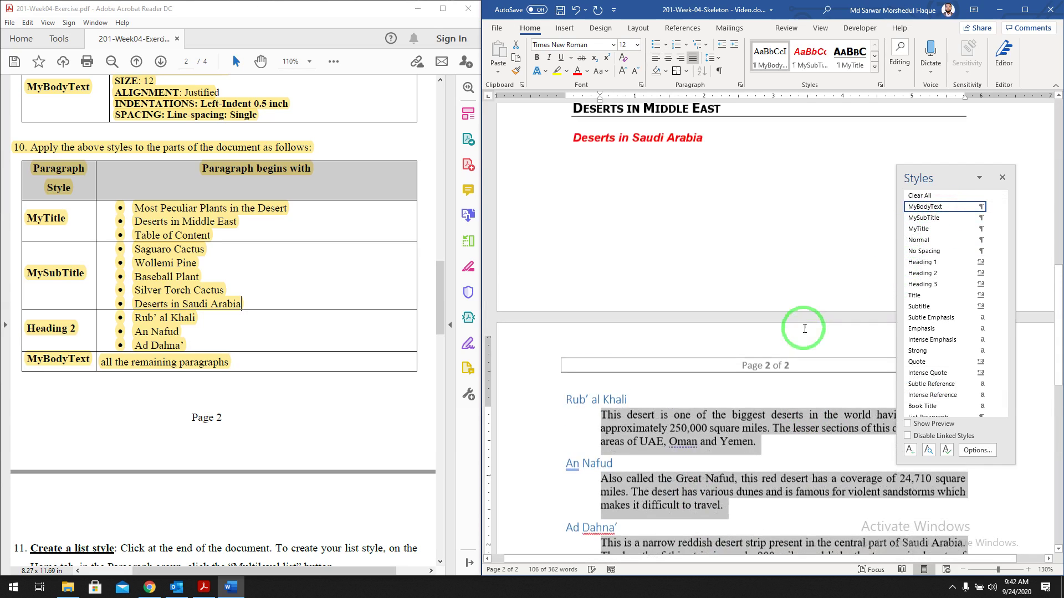
# In the exercise PDF, highlight instruction 11 about creating a list style with the Multilevel list button
pyautogui.scroll(-15, 805, 329)
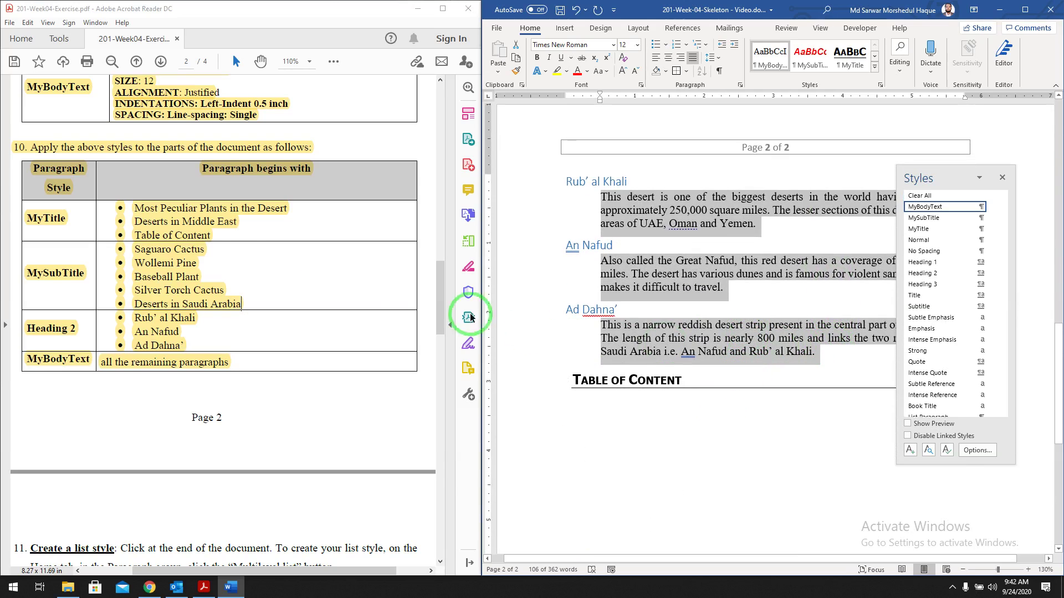
pyautogui.scroll(-5, 57, 374)
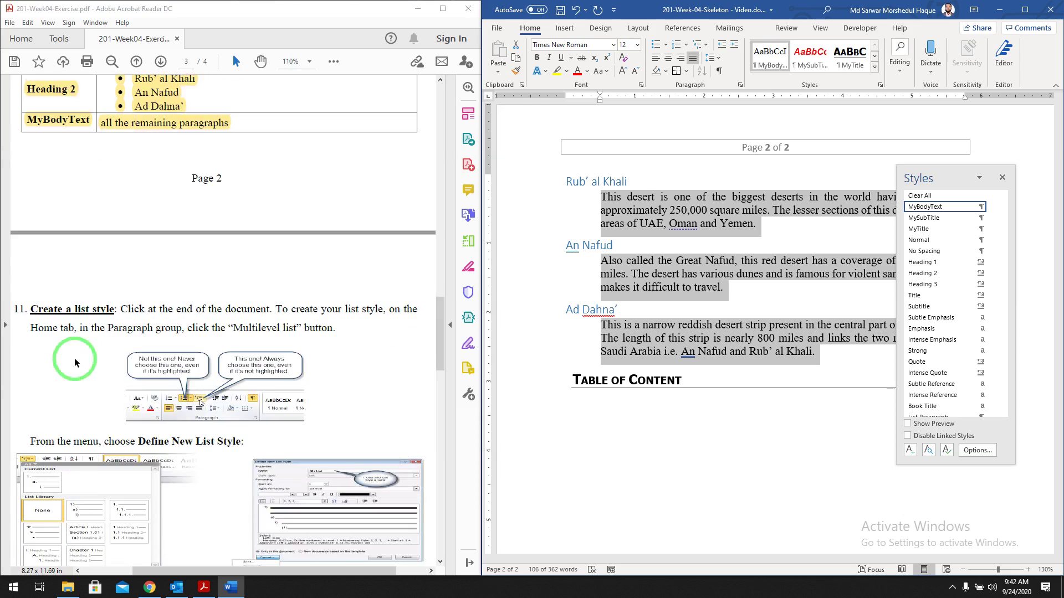
pyautogui.moveTo(338, 325); pyautogui.dragTo(41, 292)
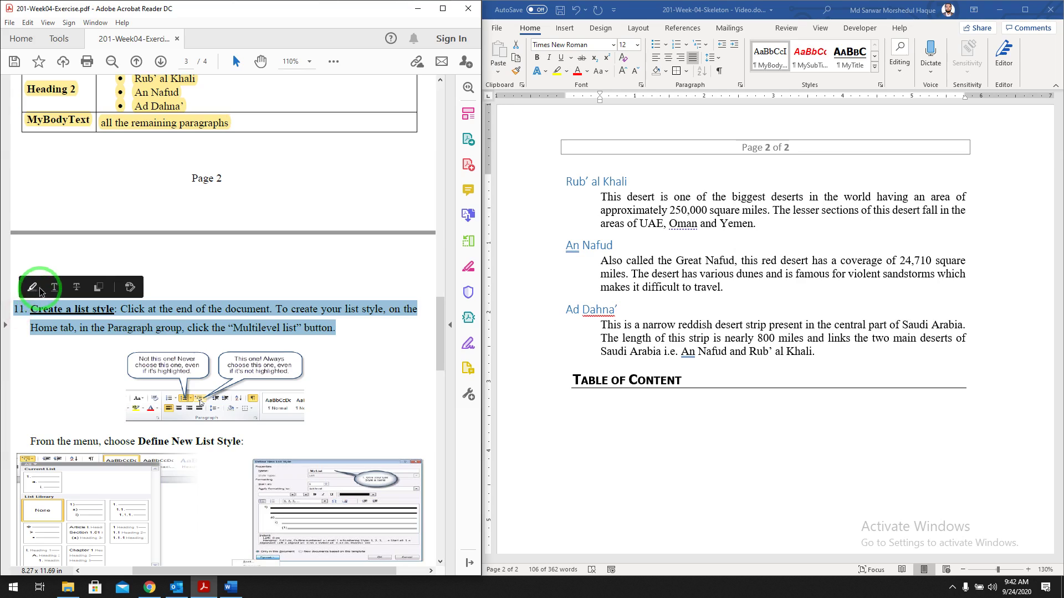
pyautogui.click(40, 289)
# Highlight the text from the Numbering settings instruction through numbering step 1 on deciding the number of levels
pyautogui.scroll(-2, 182, 365)
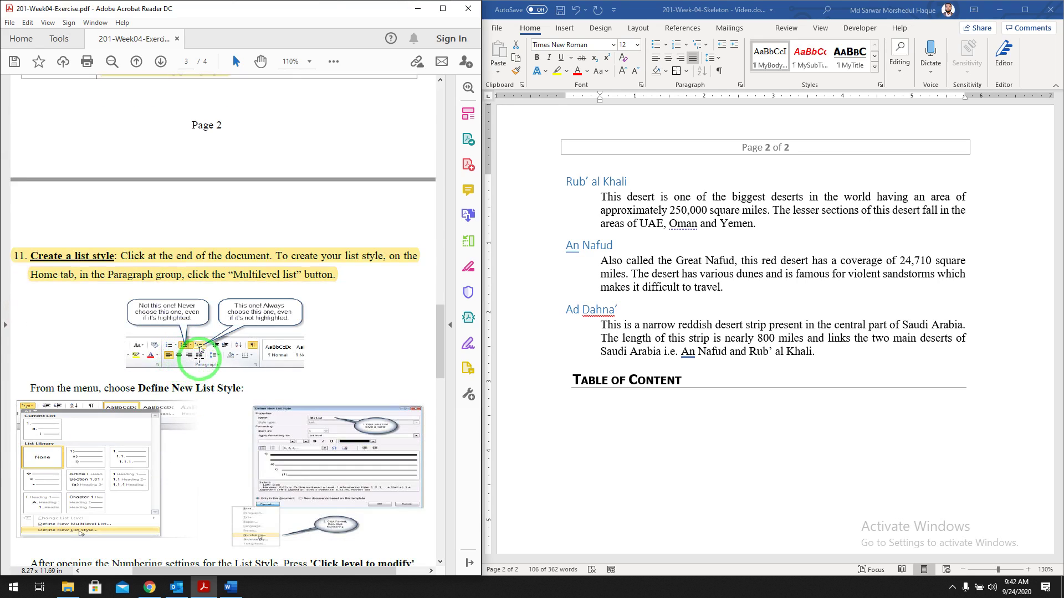
pyautogui.scroll(-4, 211, 348)
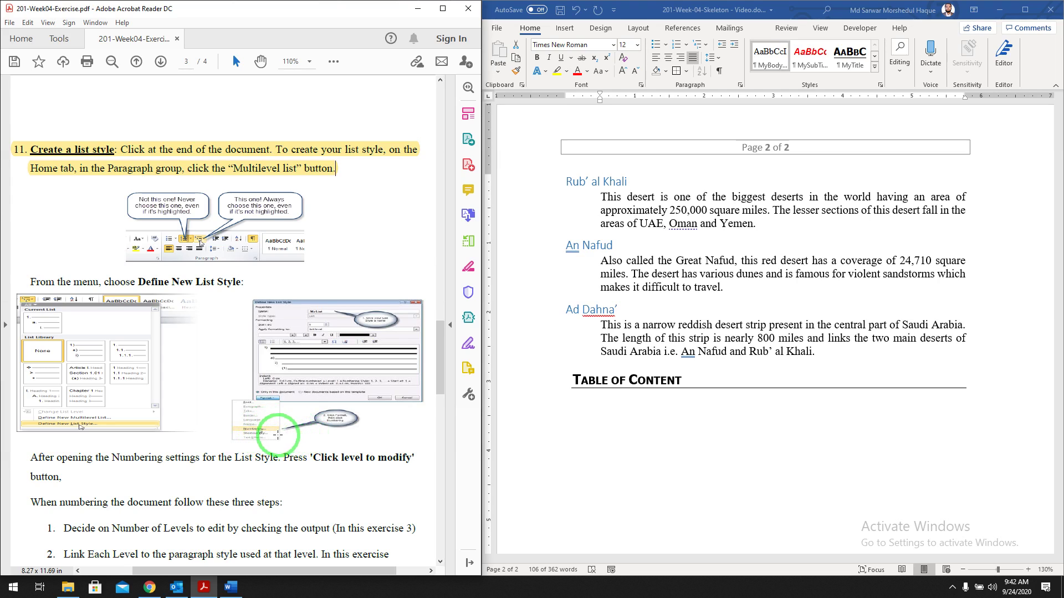
pyautogui.scroll(-6, 277, 436)
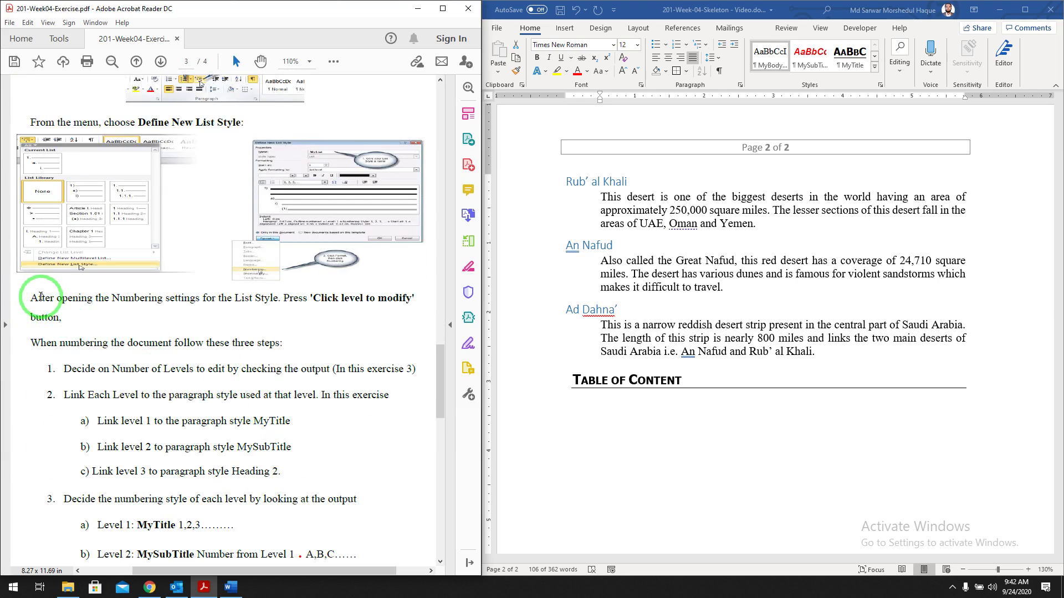
pyautogui.moveTo(33, 298); pyautogui.dragTo(418, 369)
pyautogui.click(322, 355)
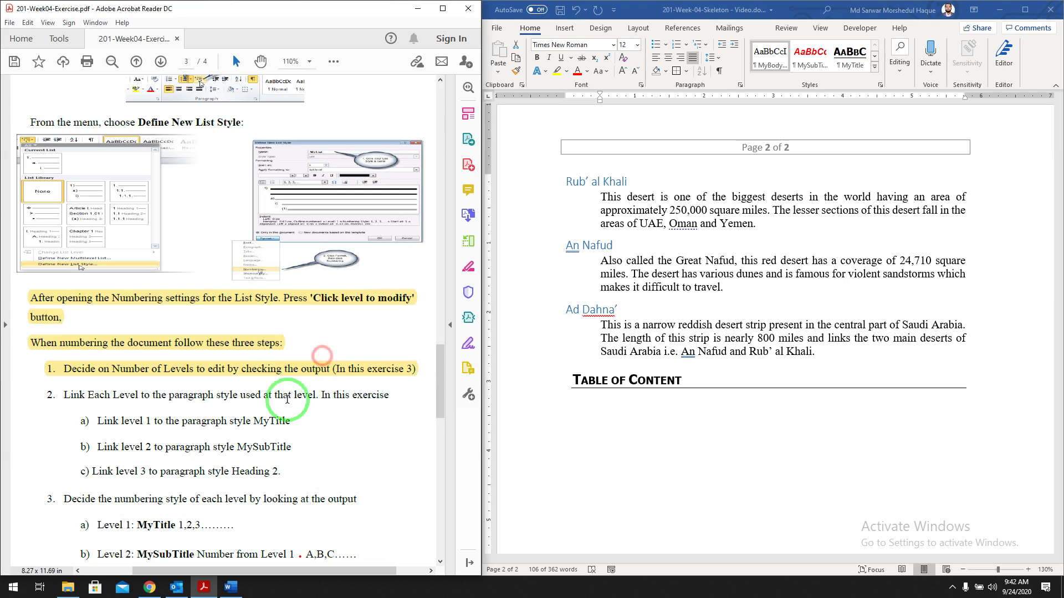
# Highlight numbering steps 2 and 3, covering the level-to-style links and each level's numbering style
pyautogui.scroll(-3, 288, 399)
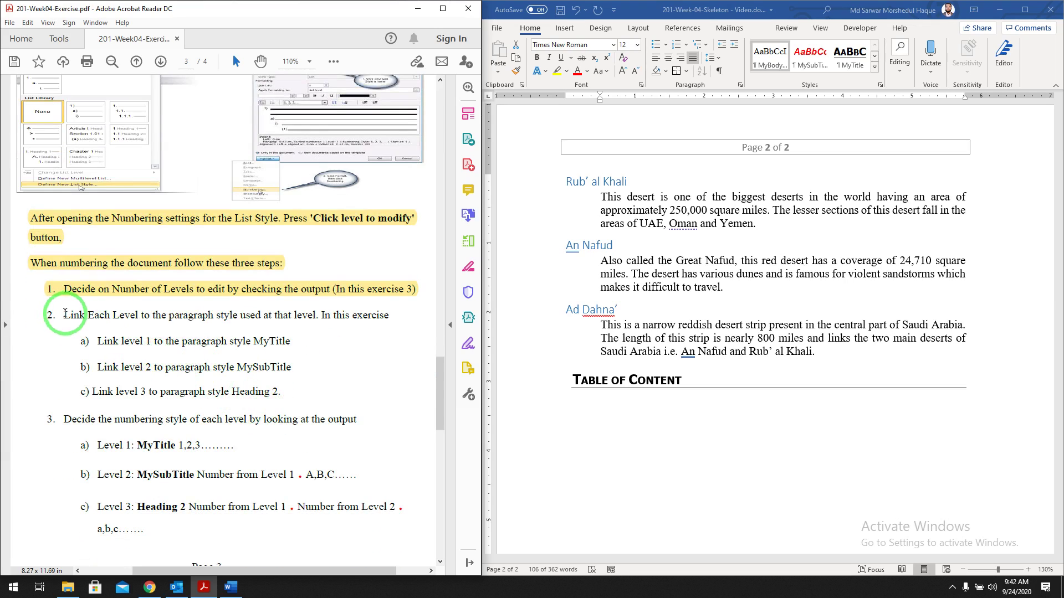
pyautogui.moveTo(290, 394); pyautogui.dragTo(55, 313)
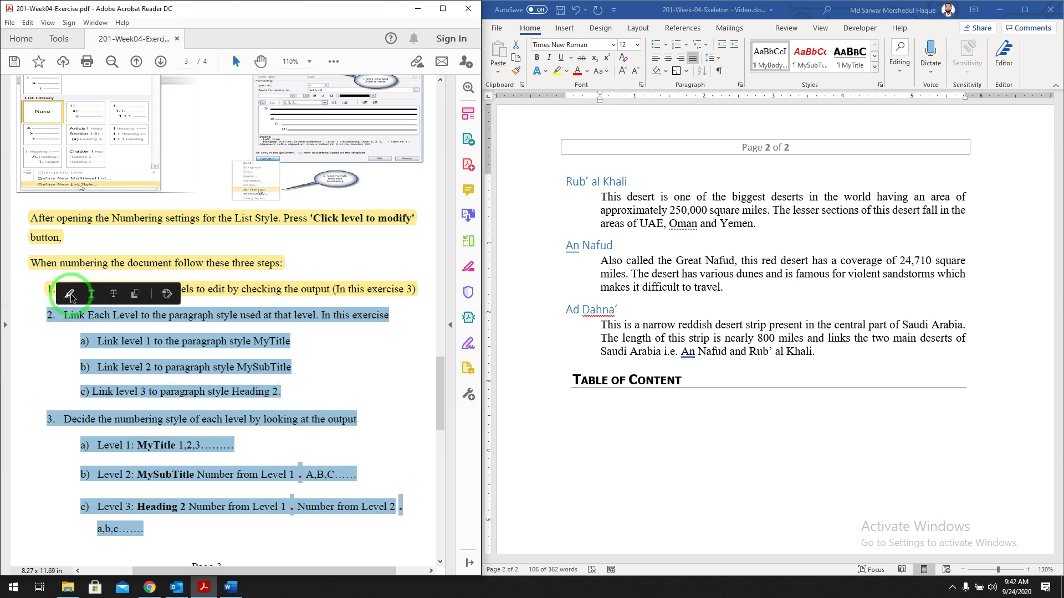
pyautogui.click(71, 295)
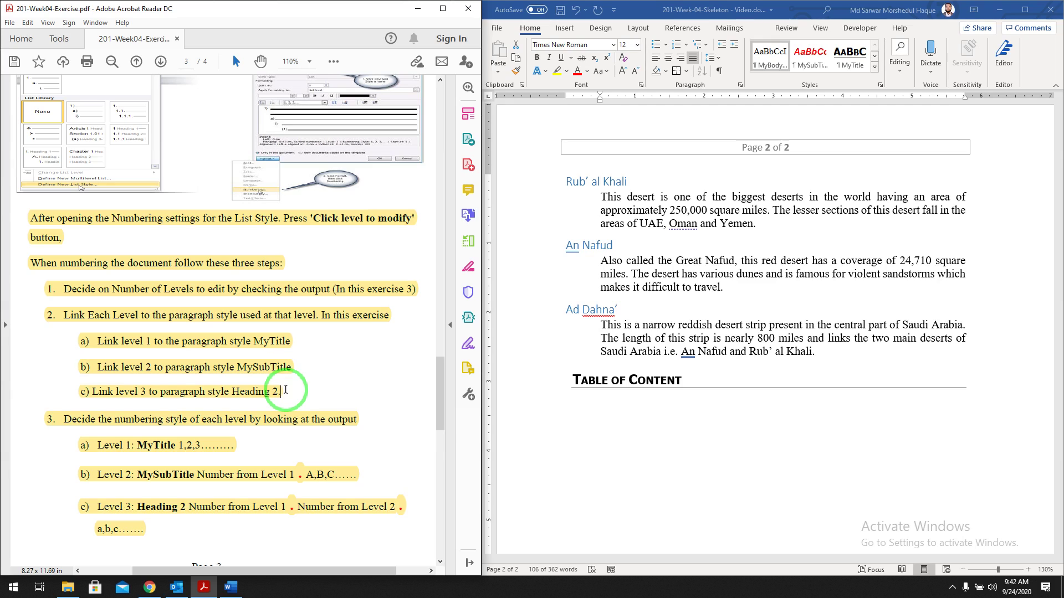
# Open 201-Week04-output.pdf from the 201-Week-04 folder
pyautogui.scroll(-2, 239, 422)
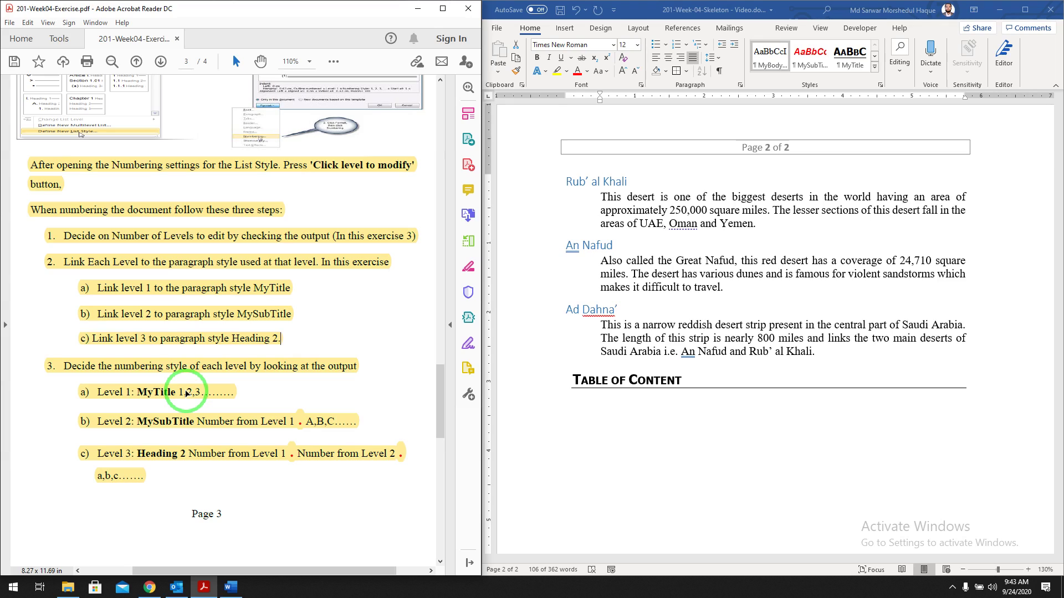
pyautogui.scroll(-3, 188, 394)
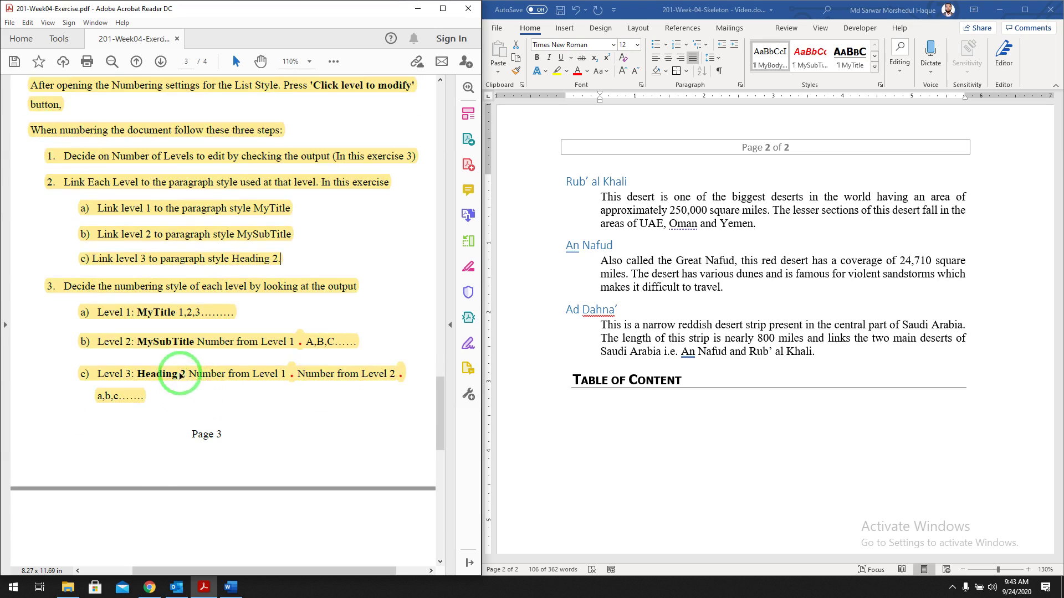
pyautogui.click(67, 586)
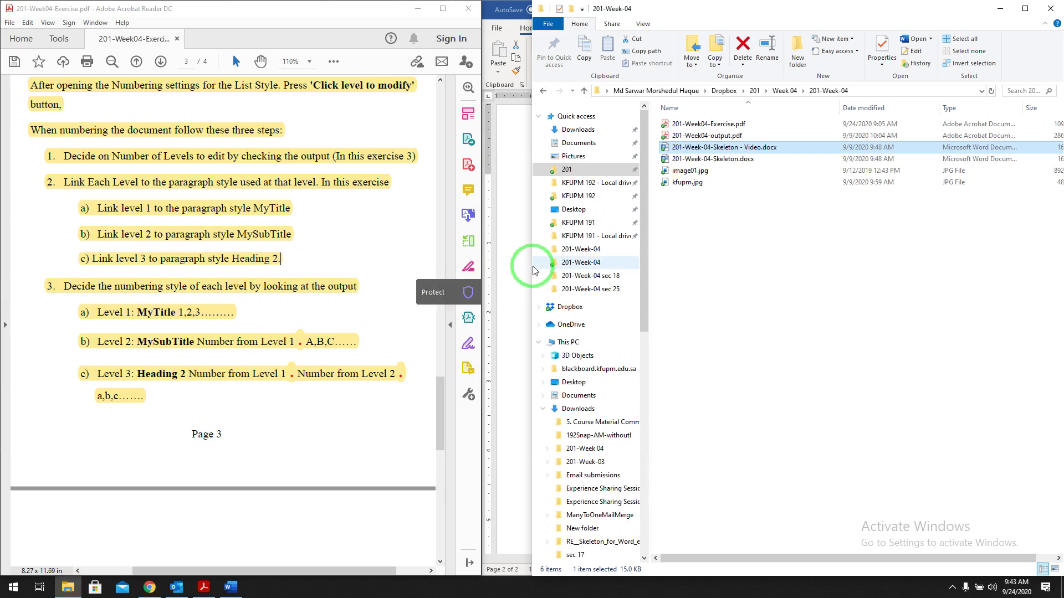
pyautogui.click(727, 136)
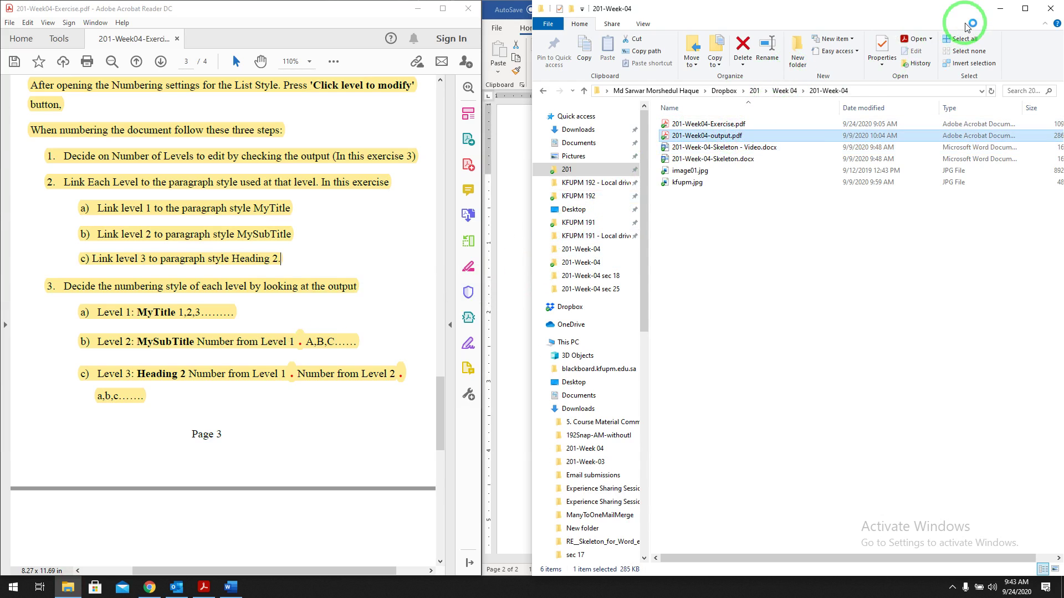
pyautogui.click(995, 9)
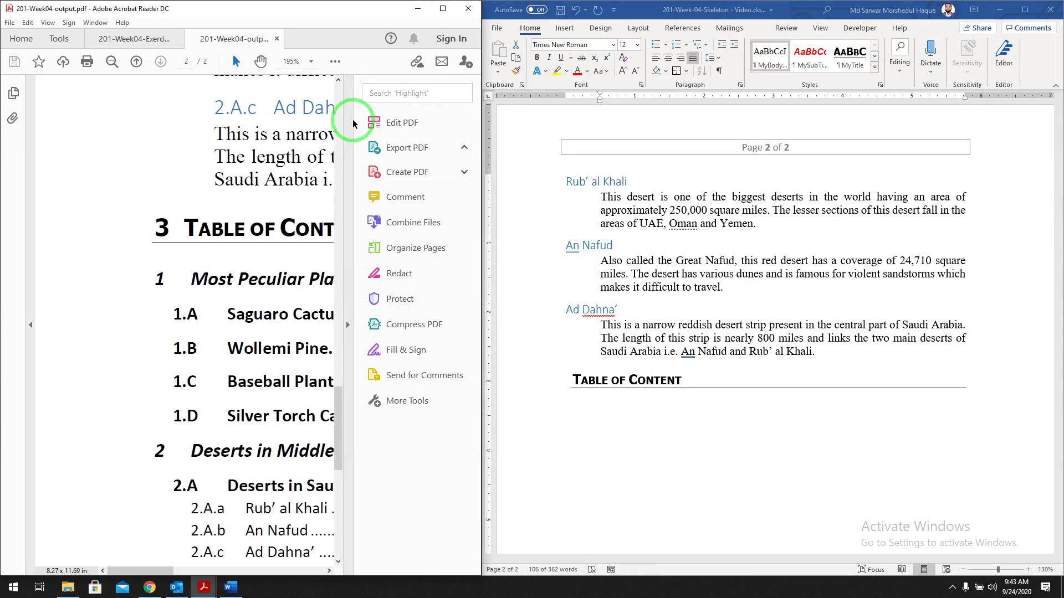
# Examine how the main titles and plant subtitles are numbered in the sample output
pyautogui.scroll(-3, 301, 137)
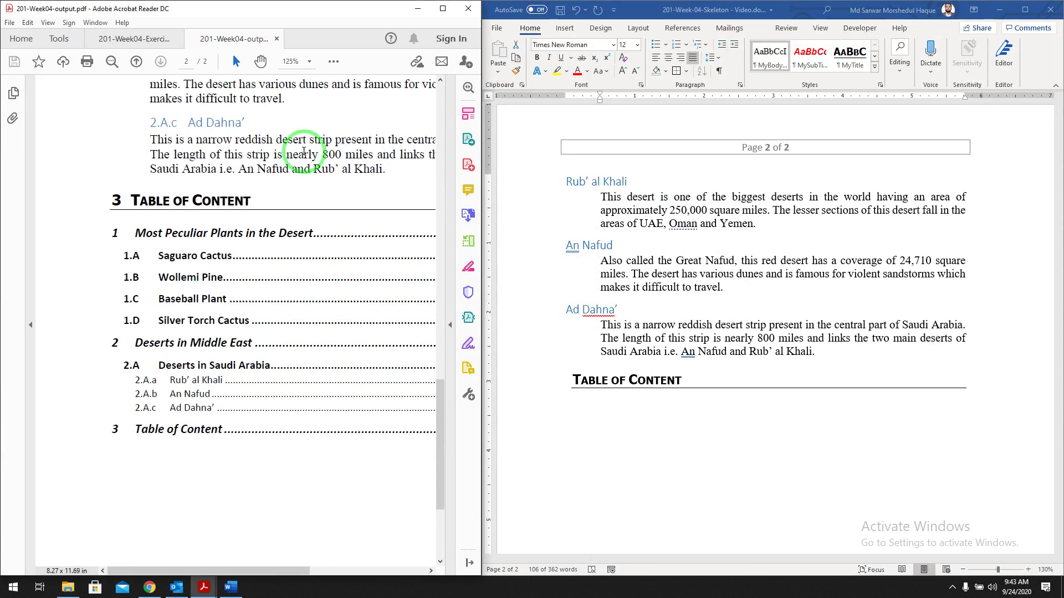
pyautogui.moveTo(442, 399); pyautogui.dragTo(475, 71)
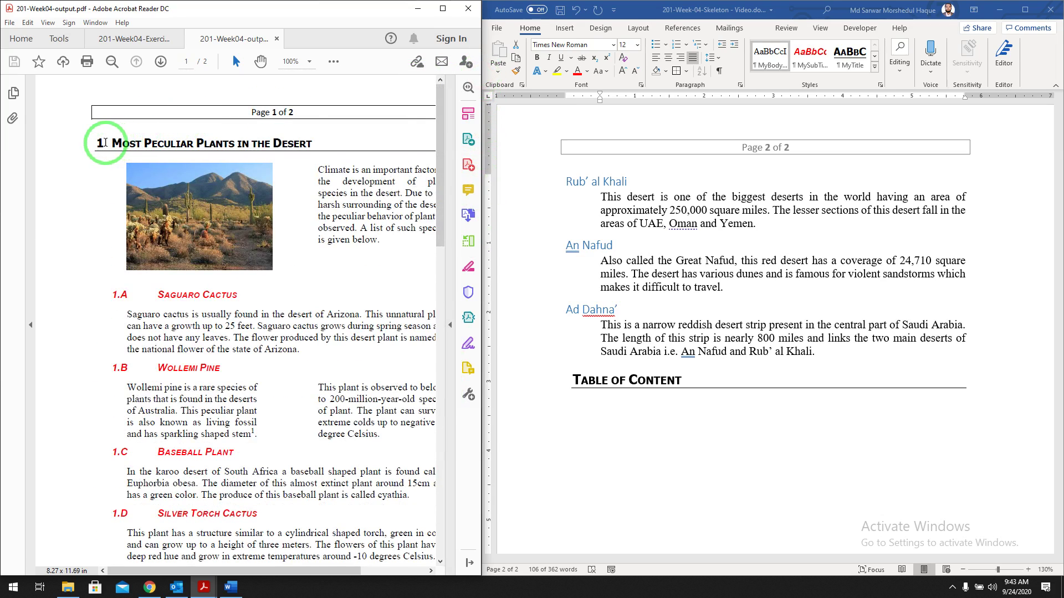
pyautogui.scroll(-8, 105, 143)
pyautogui.scroll(-5, 96, 410)
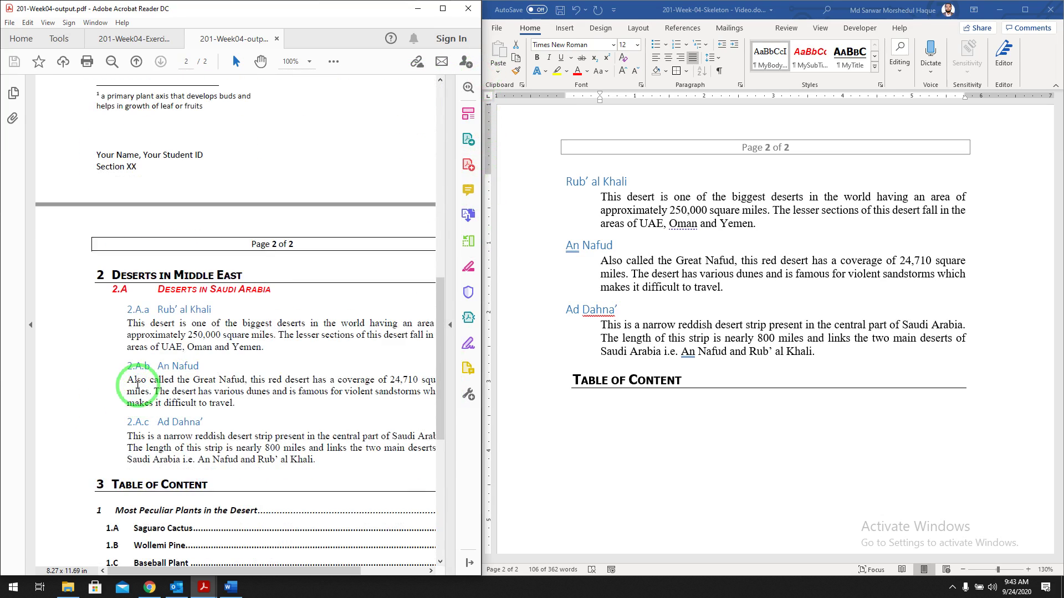
pyautogui.scroll(12, 107, 330)
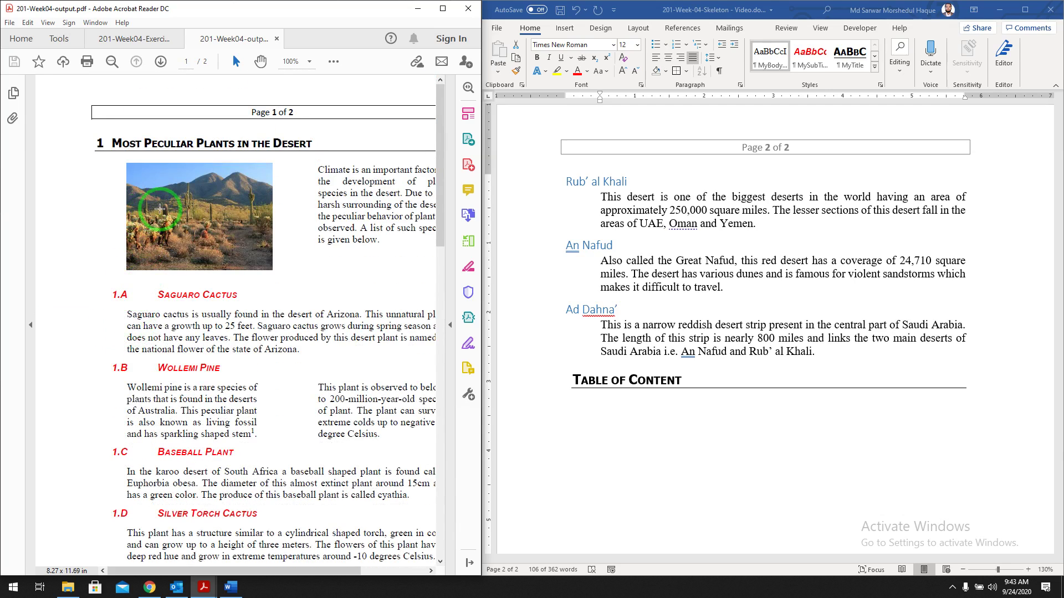
pyautogui.scroll(-1, 160, 260)
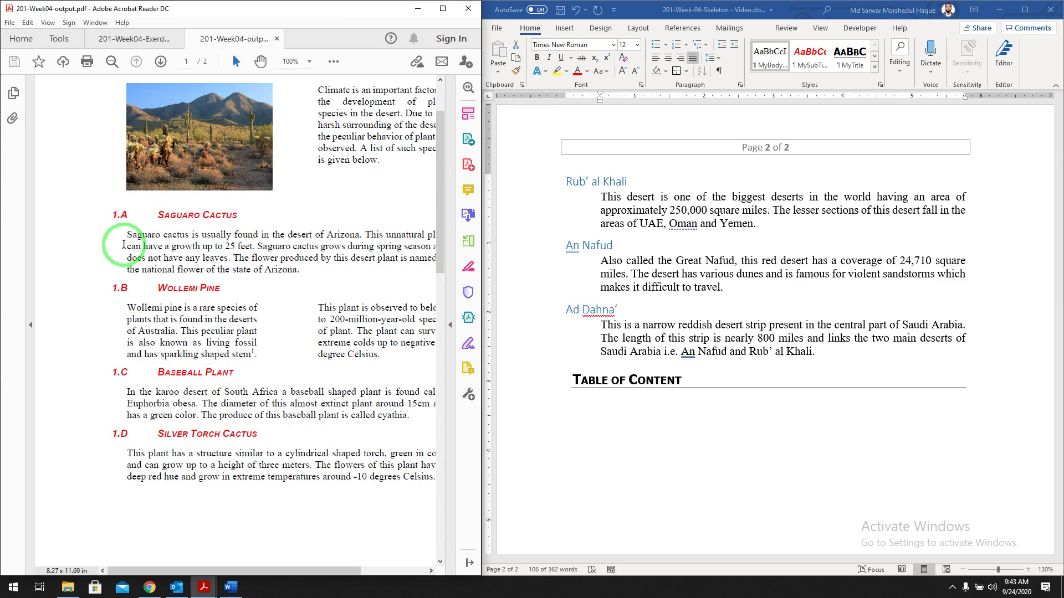
pyautogui.scroll(-1, 125, 227)
pyautogui.scroll(2, 125, 194)
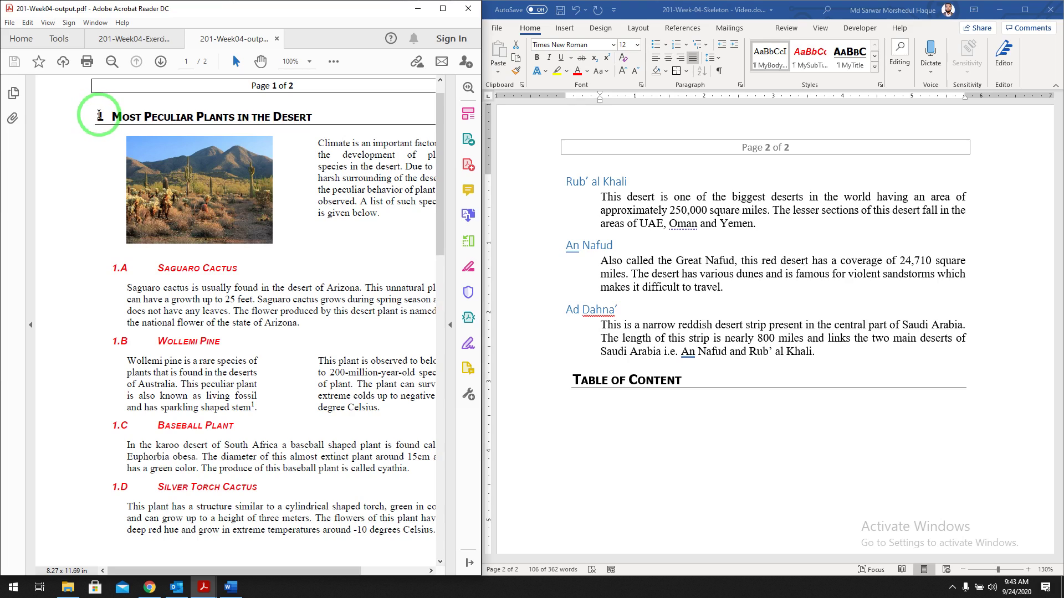
pyautogui.moveTo(111, 117); pyautogui.dragTo(106, 117)
pyautogui.click(105, 118)
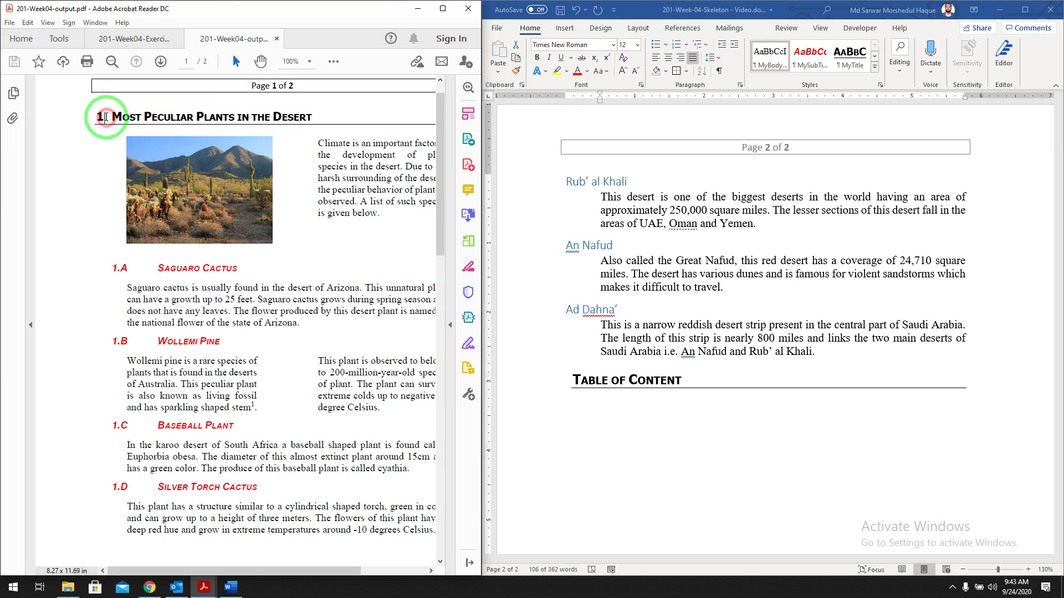
pyautogui.moveTo(107, 117); pyautogui.dragTo(108, 118)
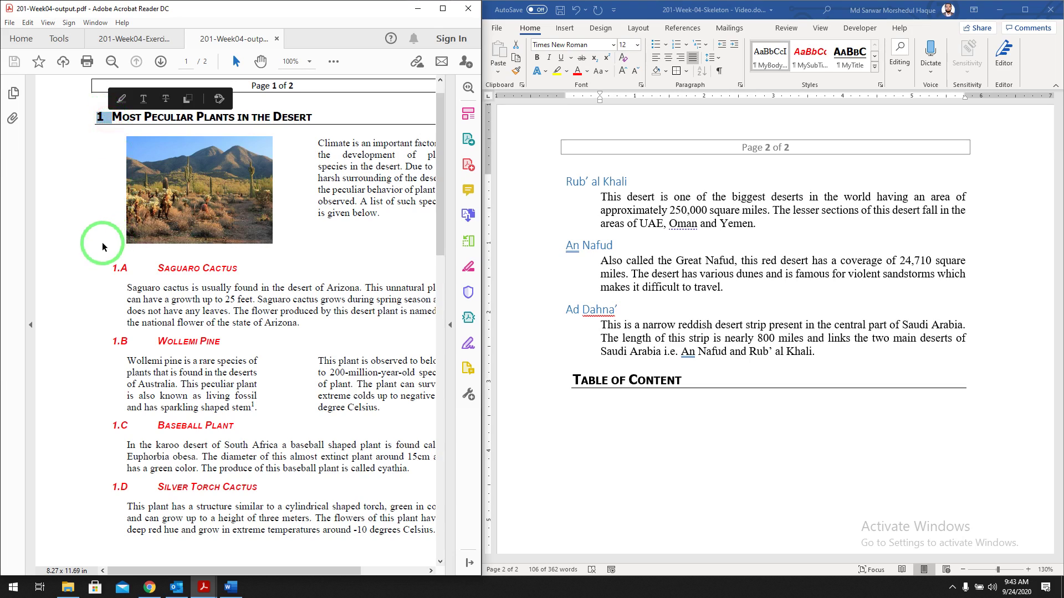
# Examine the three-level numbering of the headings under Deserts in Middle East in the sample output
pyautogui.scroll(-1, 111, 266)
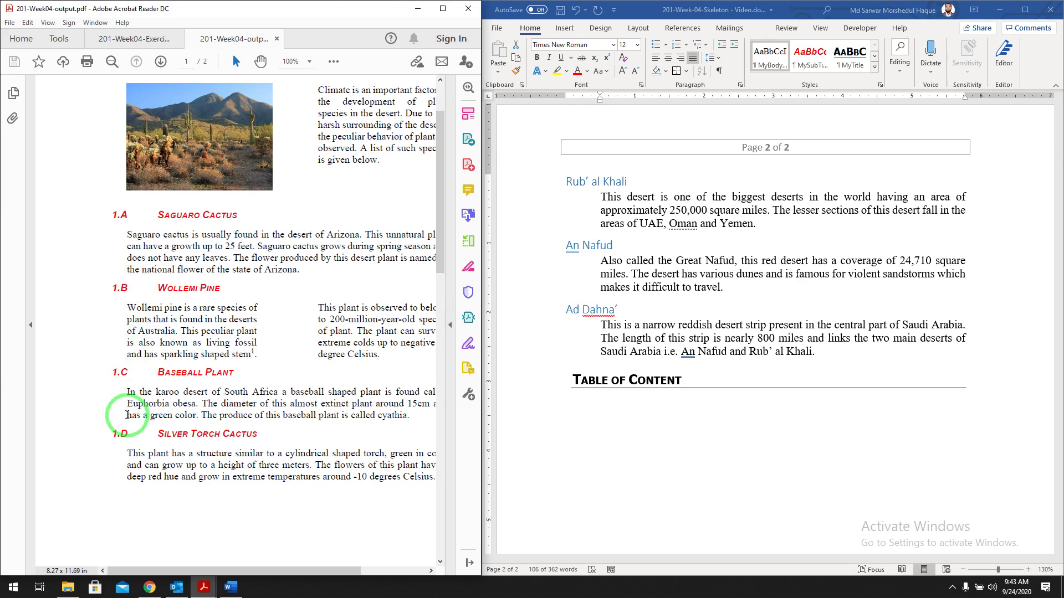
pyautogui.scroll(-3, 128, 273)
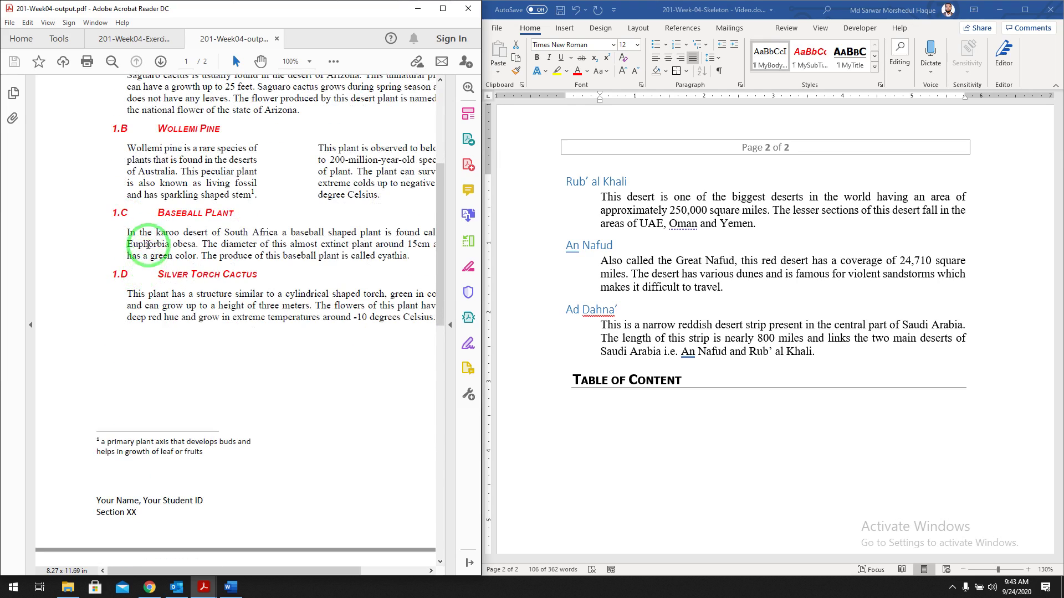
pyautogui.scroll(-2, 168, 199)
pyautogui.scroll(-5, 170, 201)
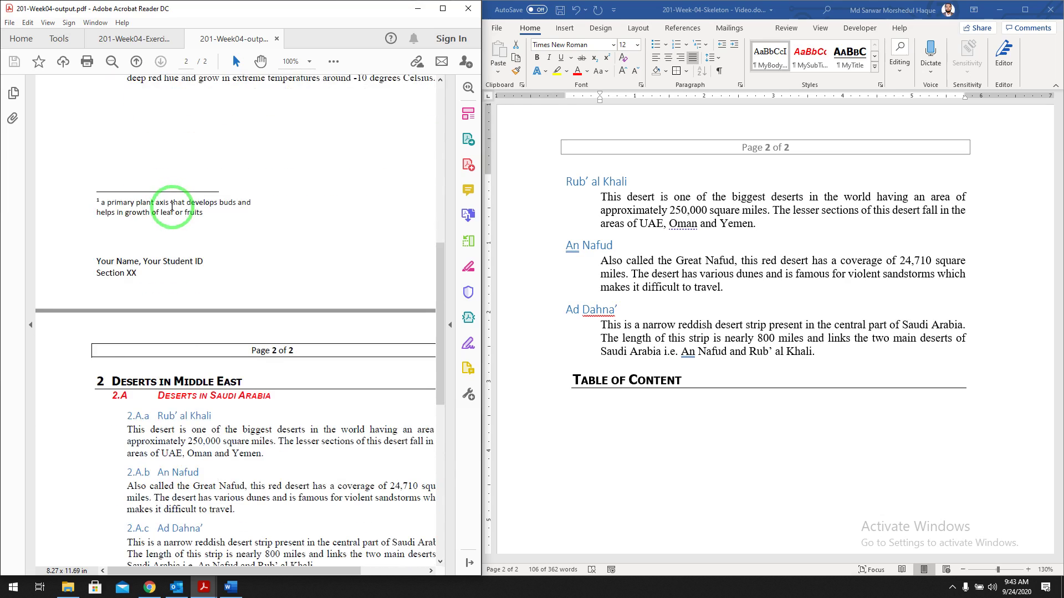
pyautogui.scroll(-1, 161, 260)
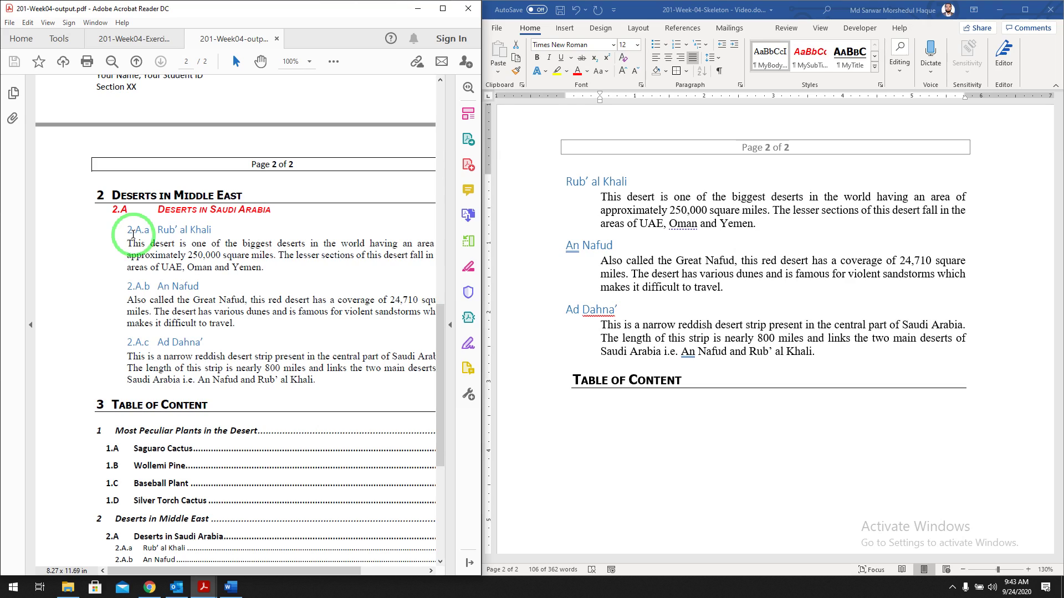
pyautogui.moveTo(123, 234); pyautogui.dragTo(124, 232)
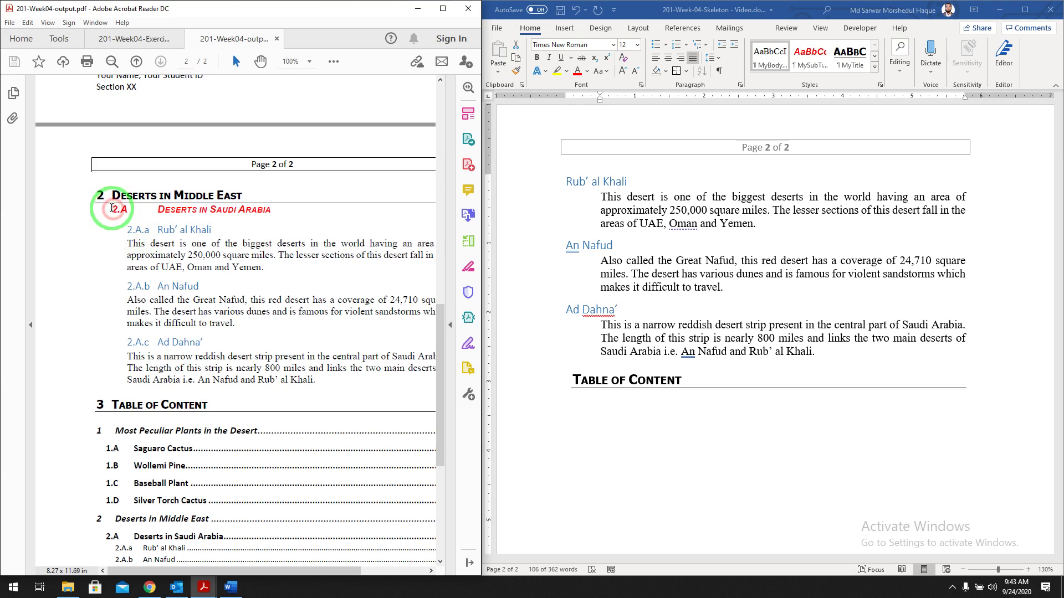
pyautogui.click(95, 196)
pyautogui.moveTo(137, 232)
pyautogui.mouseDown()
pyautogui.moveTo(129, 209)
pyautogui.moveTo(138, 208)
pyautogui.moveTo(121, 209)
pyautogui.moveTo(157, 230)
pyautogui.mouseUp()
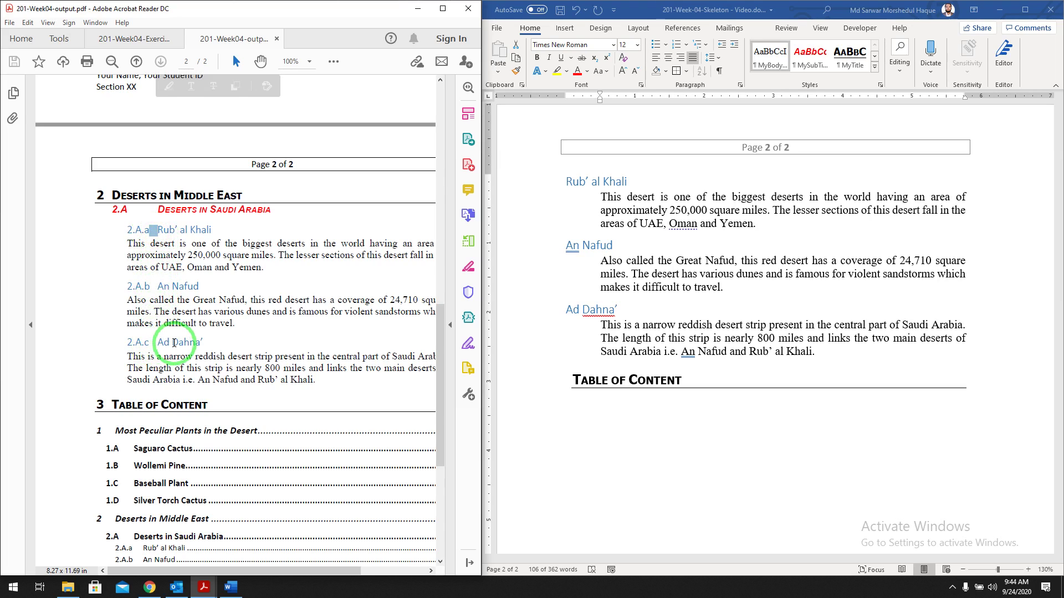
# Return to 201-Week04-Exercise.pdf, then show the document's style list in Word with the cursor in the title "Most Peculiar Plants in the Desert"
pyautogui.click(133, 38)
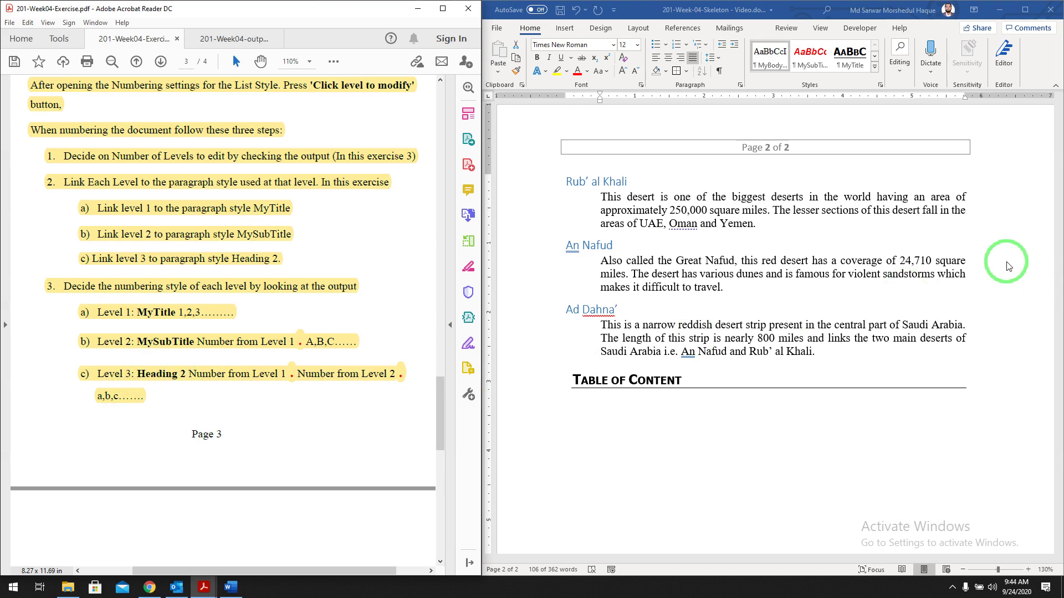
pyautogui.scroll(10, 846, 224)
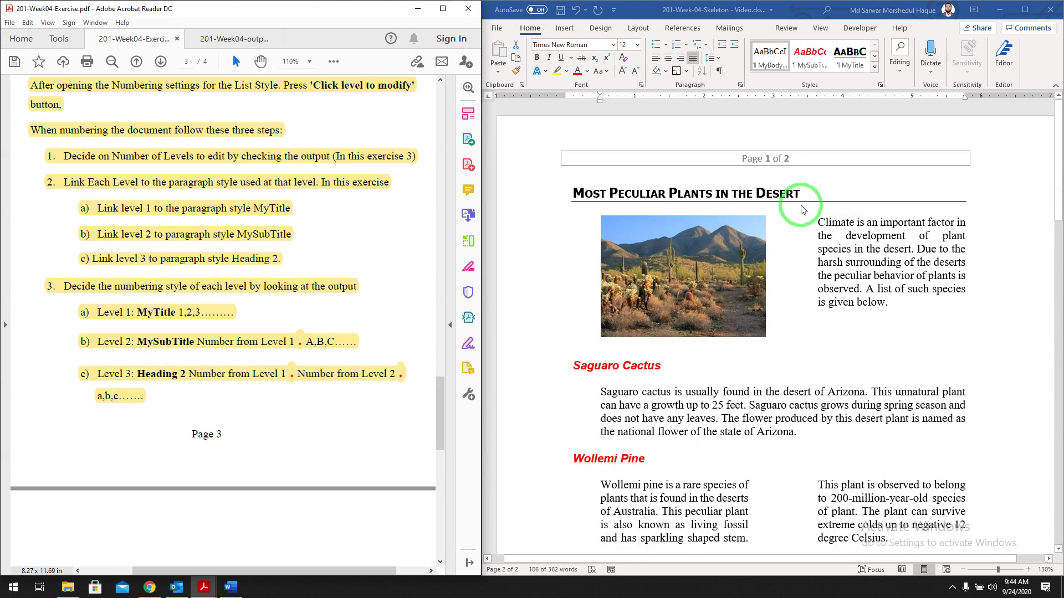
pyautogui.hotkey('ctrl', 'alt', 'shift', 's')
pyautogui.click(795, 194)
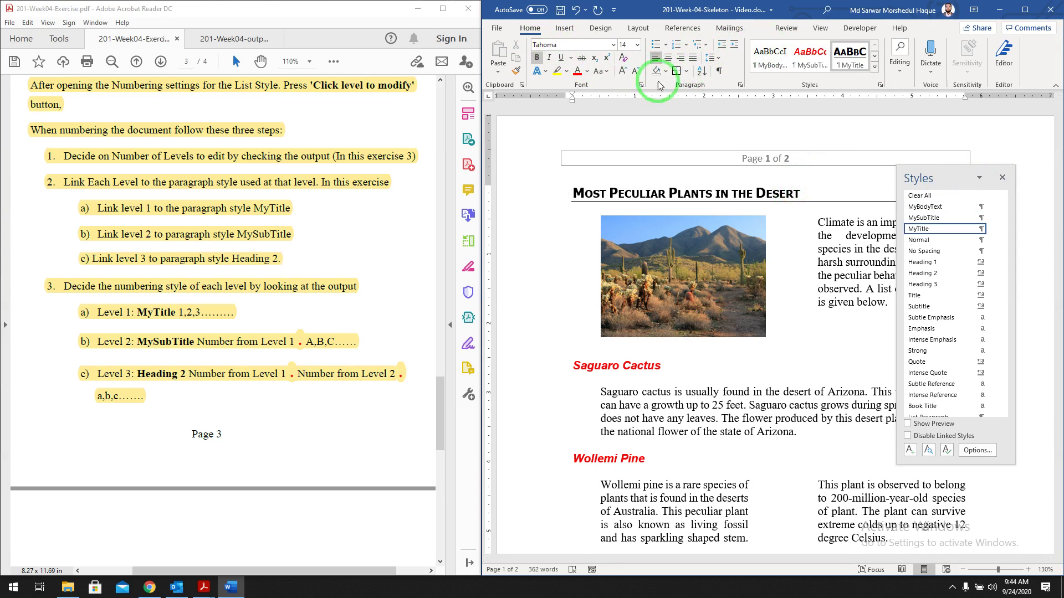
# Start defining a new list style and open its multilevel numbering settings with all advanced options shown
pyautogui.click(707, 50)
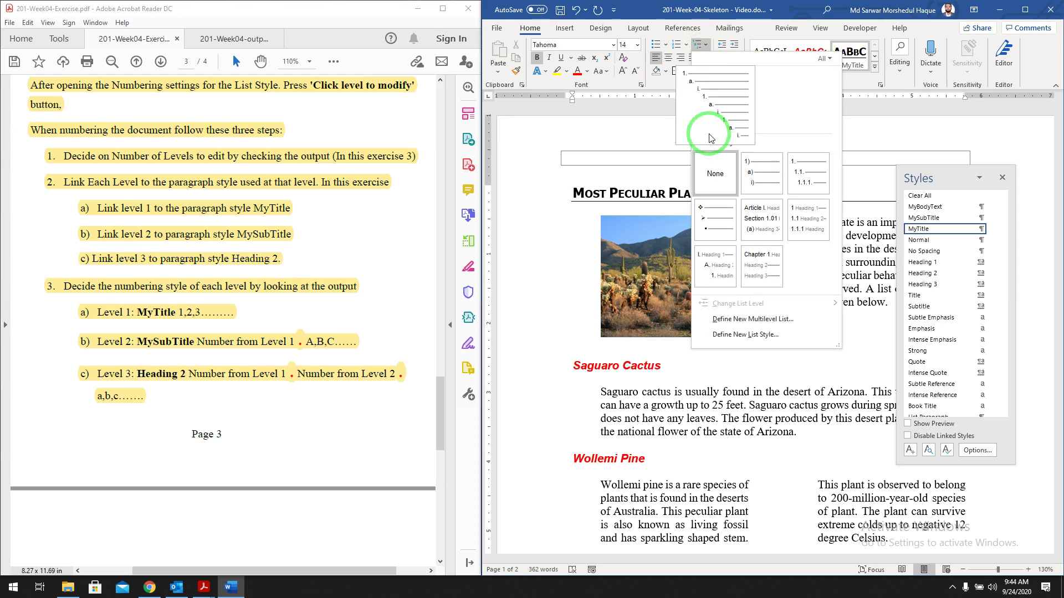
pyautogui.click(746, 335)
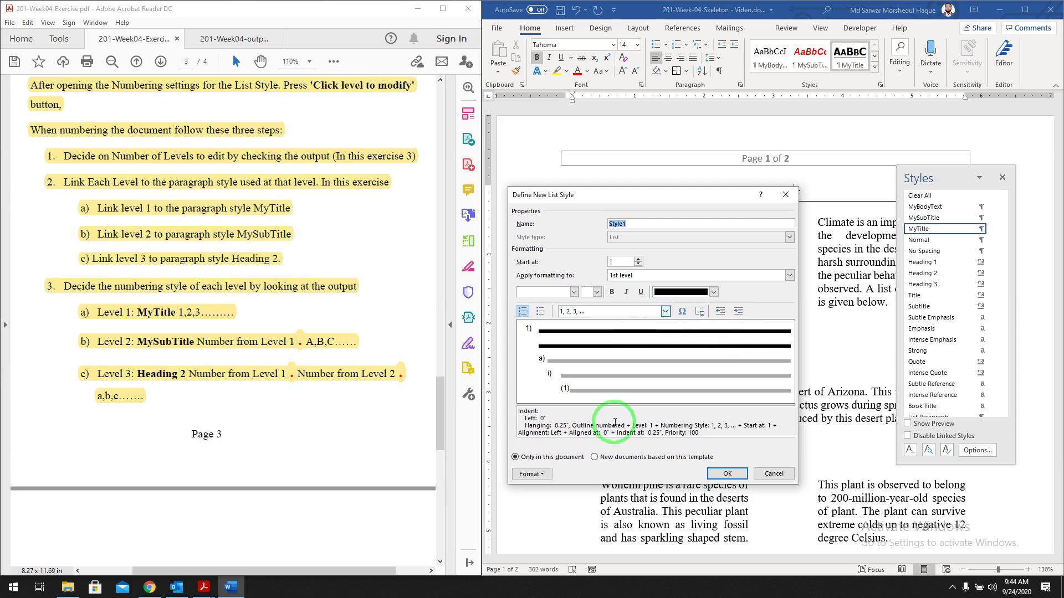
pyautogui.click(531, 475)
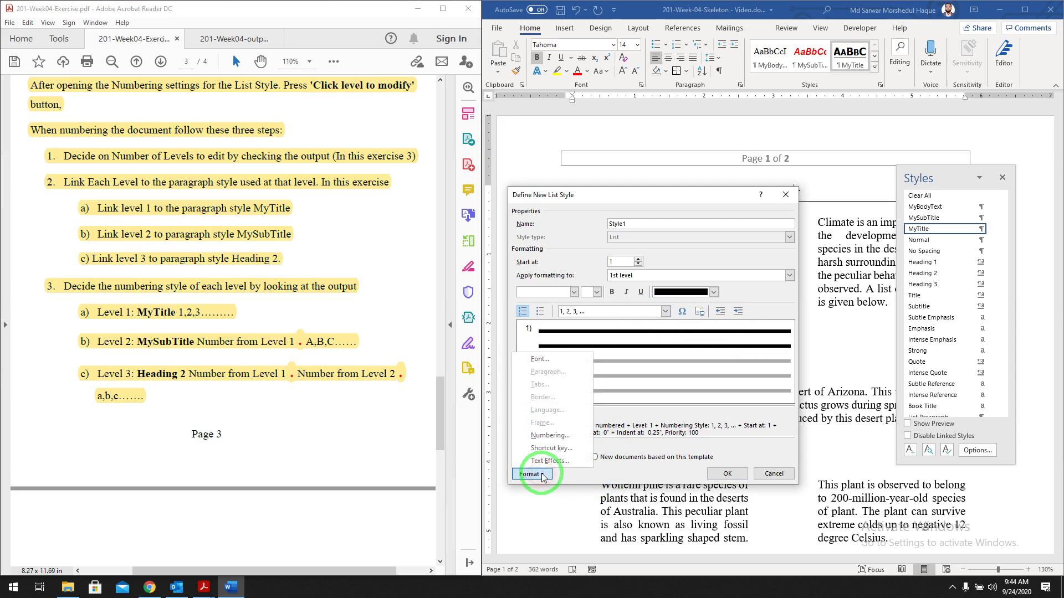
pyautogui.click(561, 438)
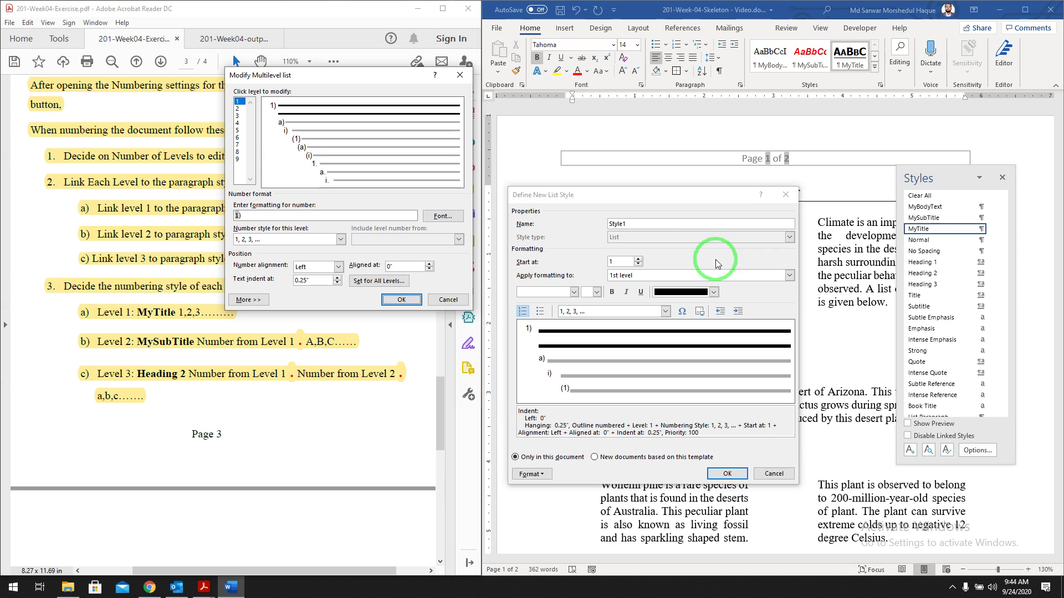
pyautogui.click(248, 300)
pyautogui.moveTo(403, 76); pyautogui.dragTo(647, 147)
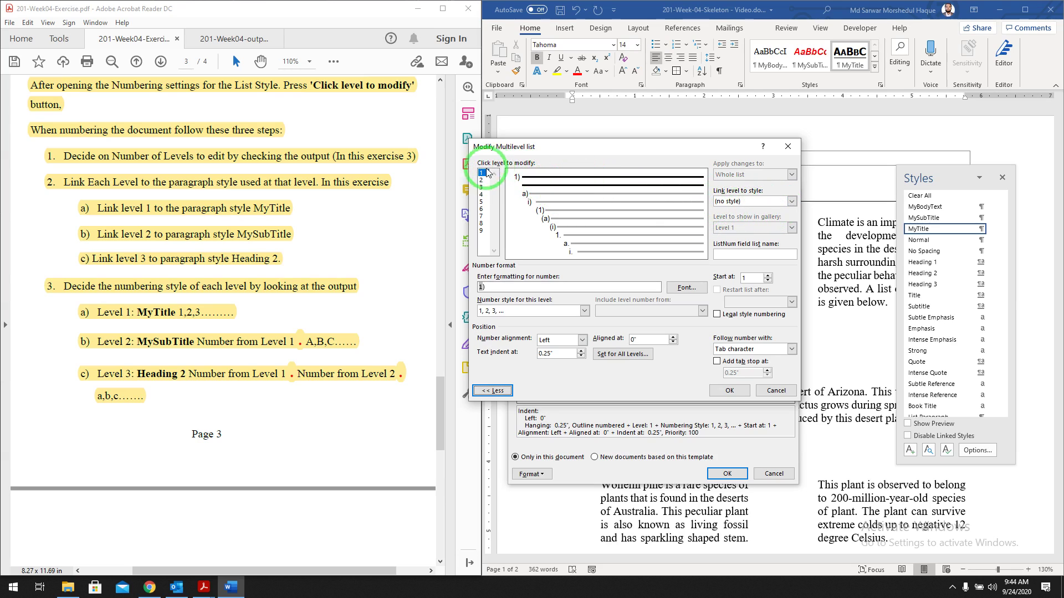
# Link level 1 to the MyTitle style and set its number format to plain 1, 2, 3 without the parenthesis
pyautogui.click(484, 176)
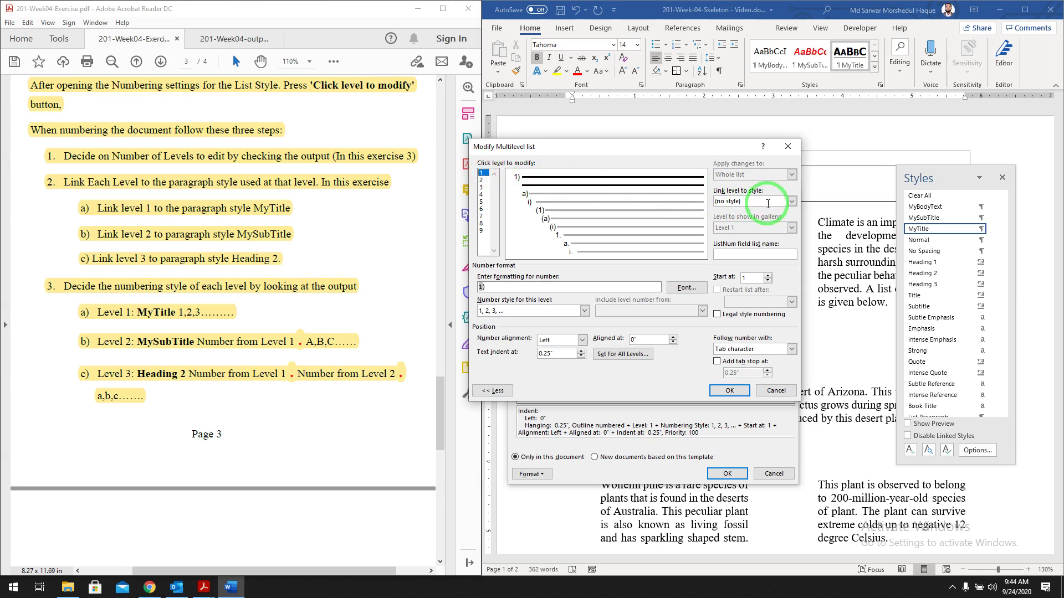
pyautogui.click(792, 201)
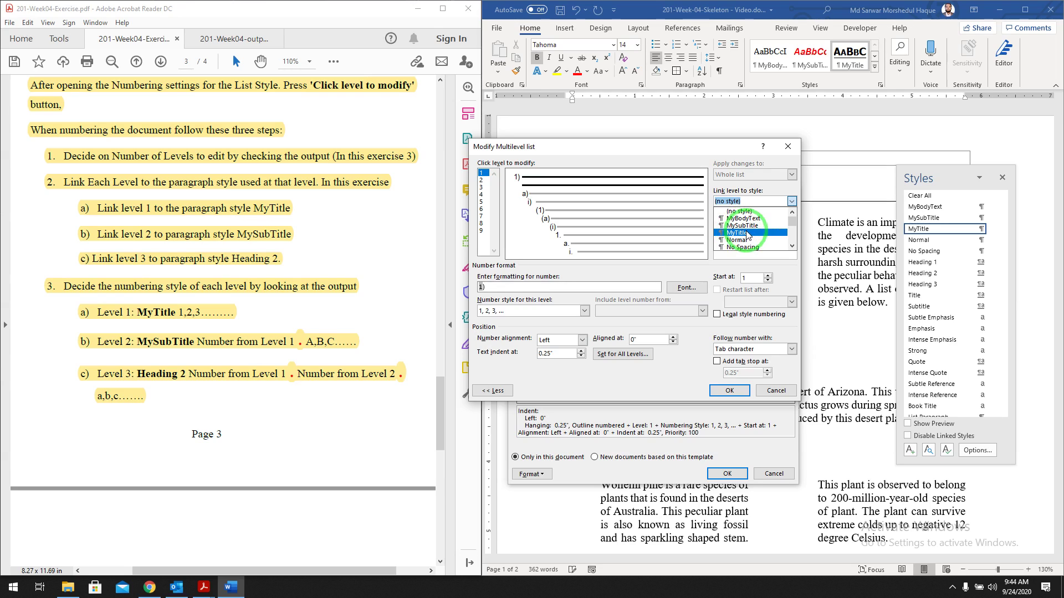
pyautogui.click(745, 233)
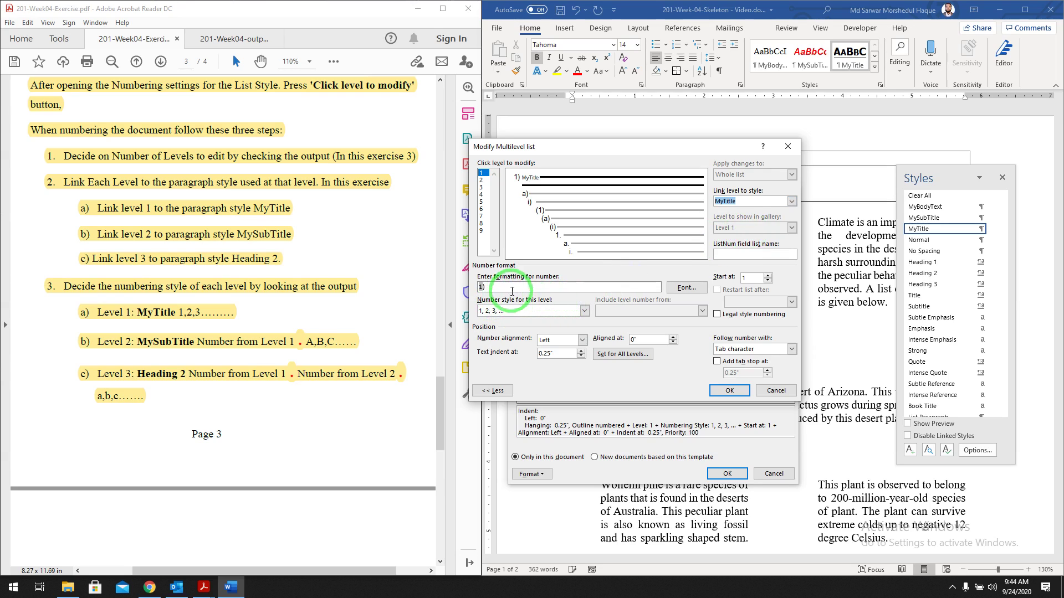
pyautogui.press('BackSpace')
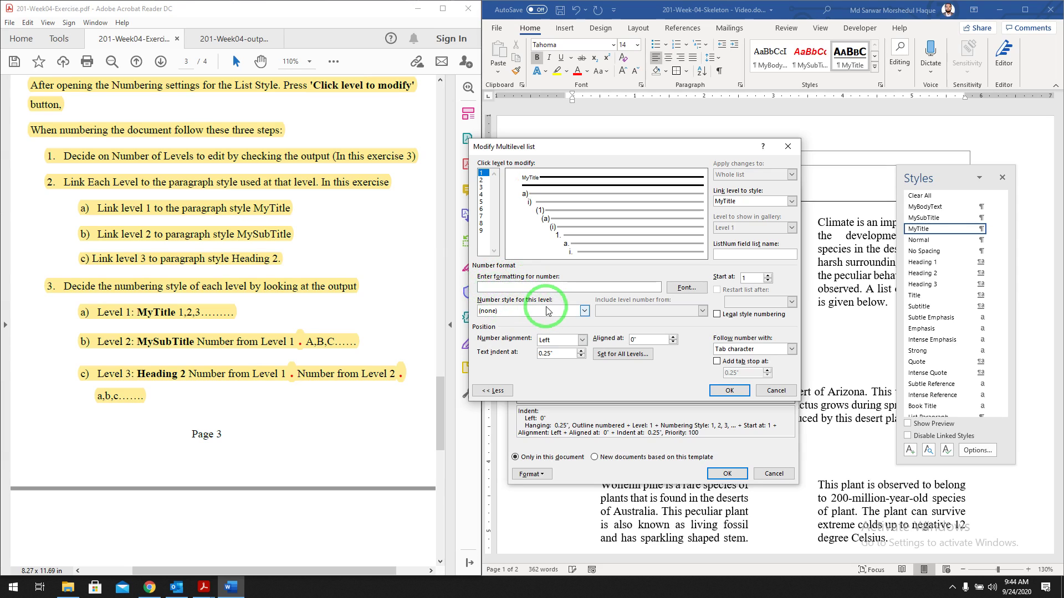
pyautogui.click(584, 312)
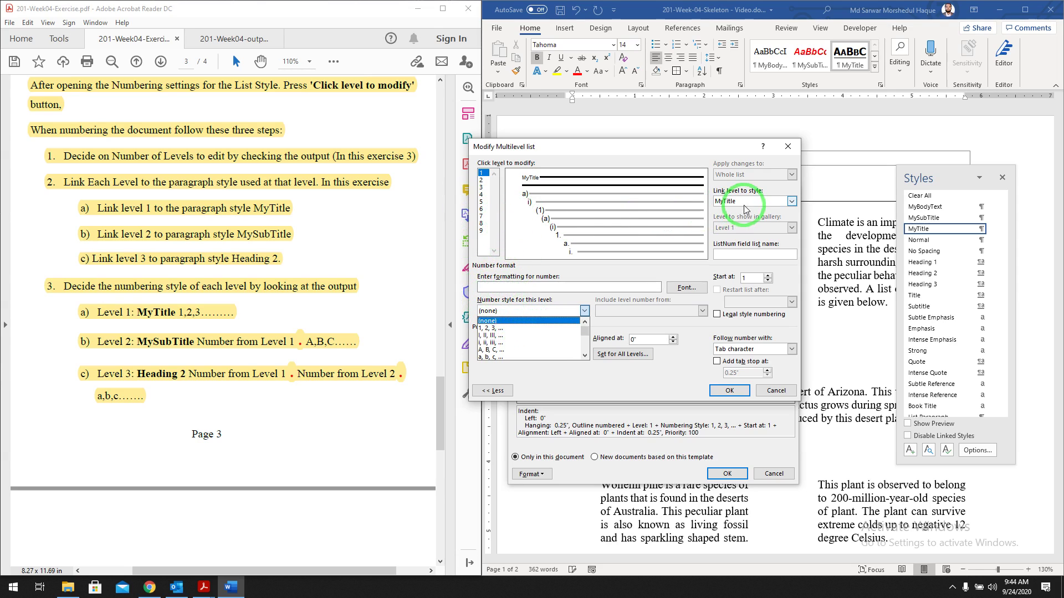
pyautogui.click(493, 329)
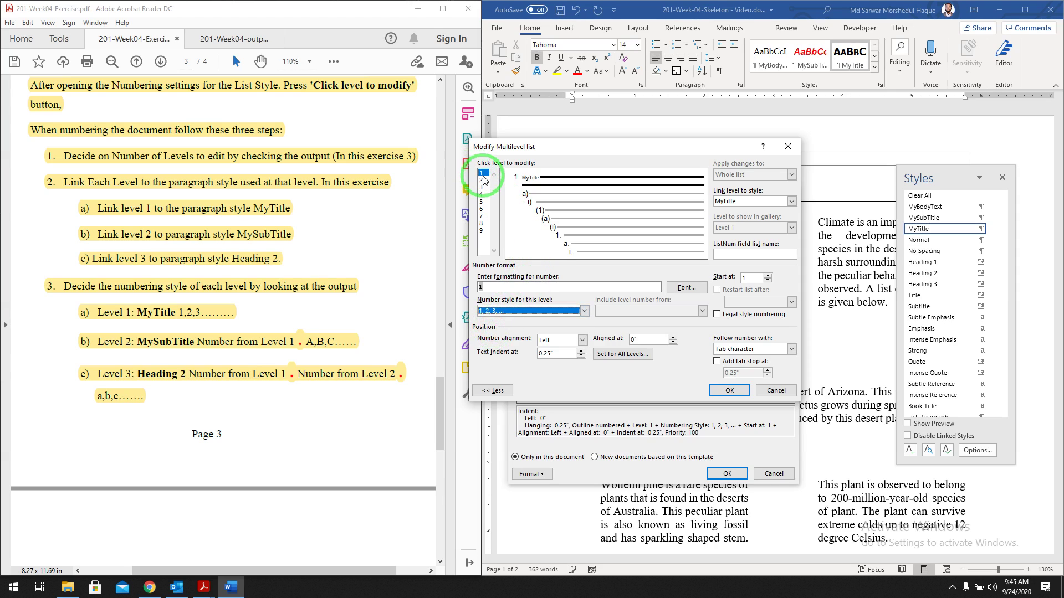
# Link level 2 to the MySubTitle style and clear its default number format
pyautogui.click(482, 180)
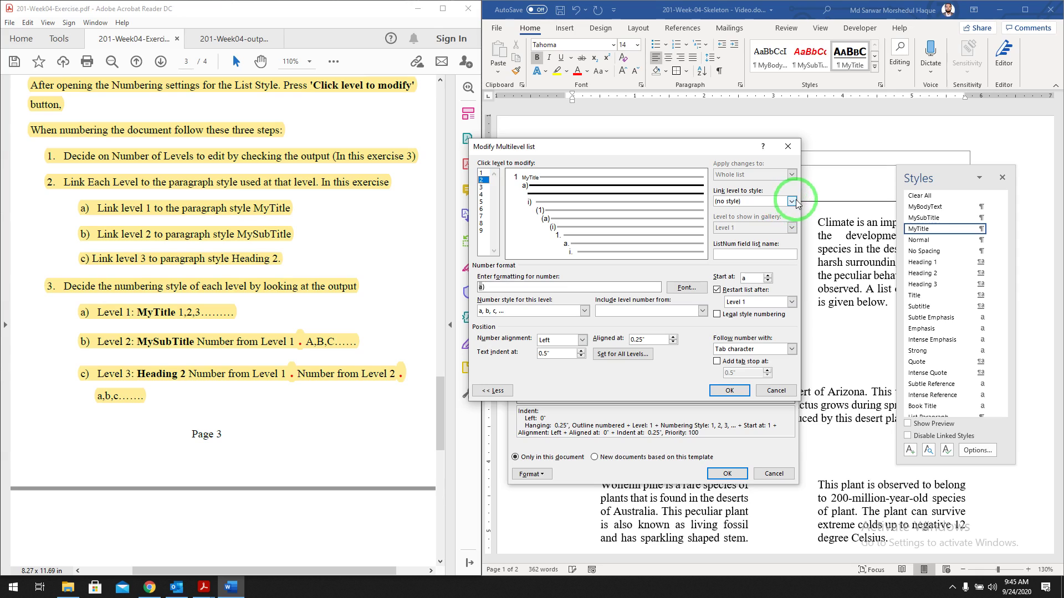
pyautogui.click(793, 202)
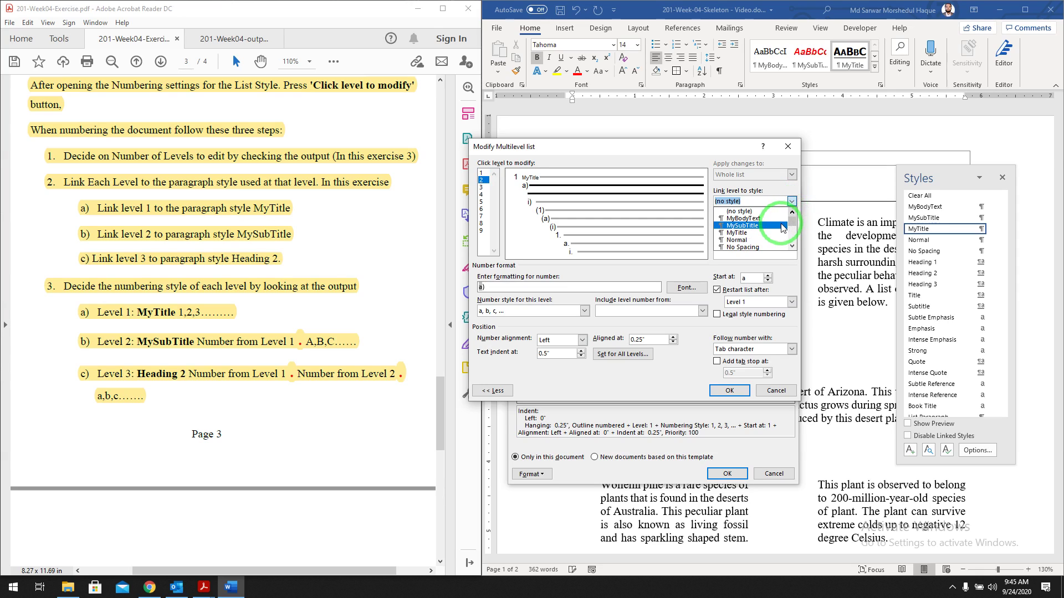
pyautogui.click(767, 227)
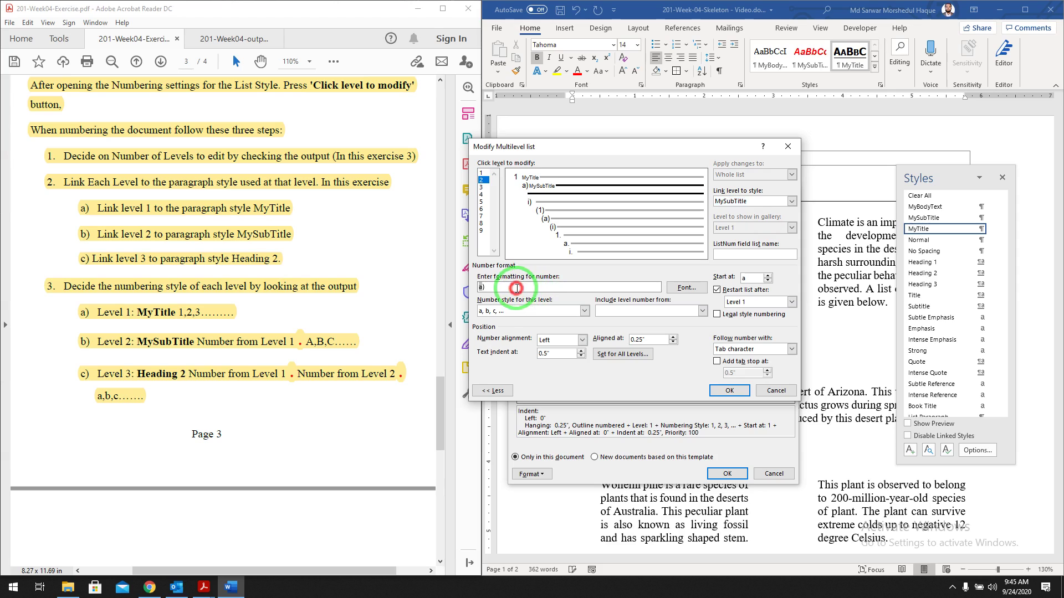
pyautogui.click(493, 289)
pyautogui.click(475, 289)
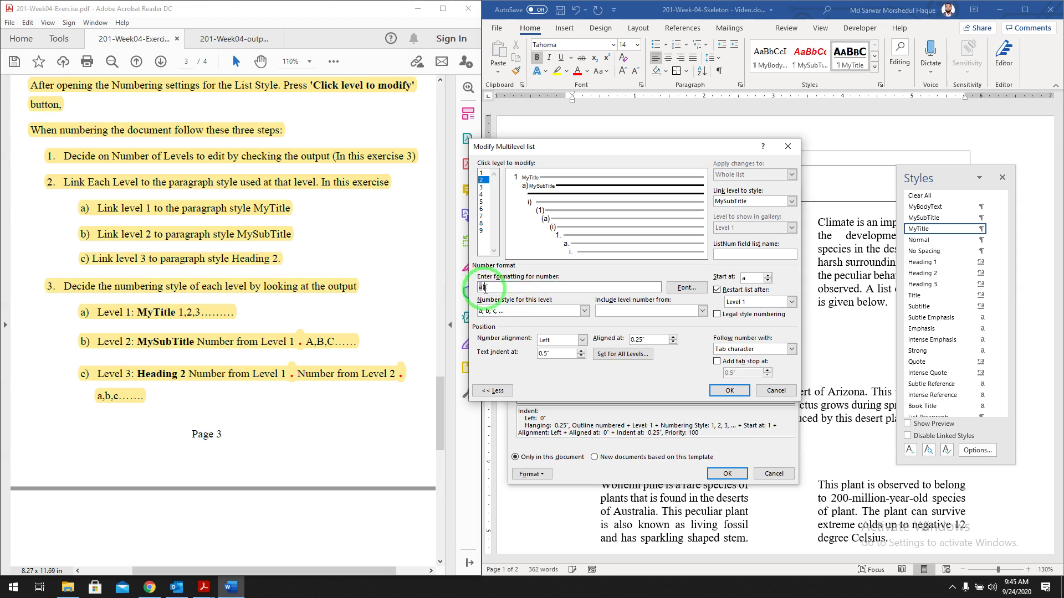
pyautogui.moveTo(549, 146); pyautogui.dragTo(585, 147)
pyautogui.click(531, 287)
pyautogui.click(524, 289)
pyautogui.press('BackSpace')
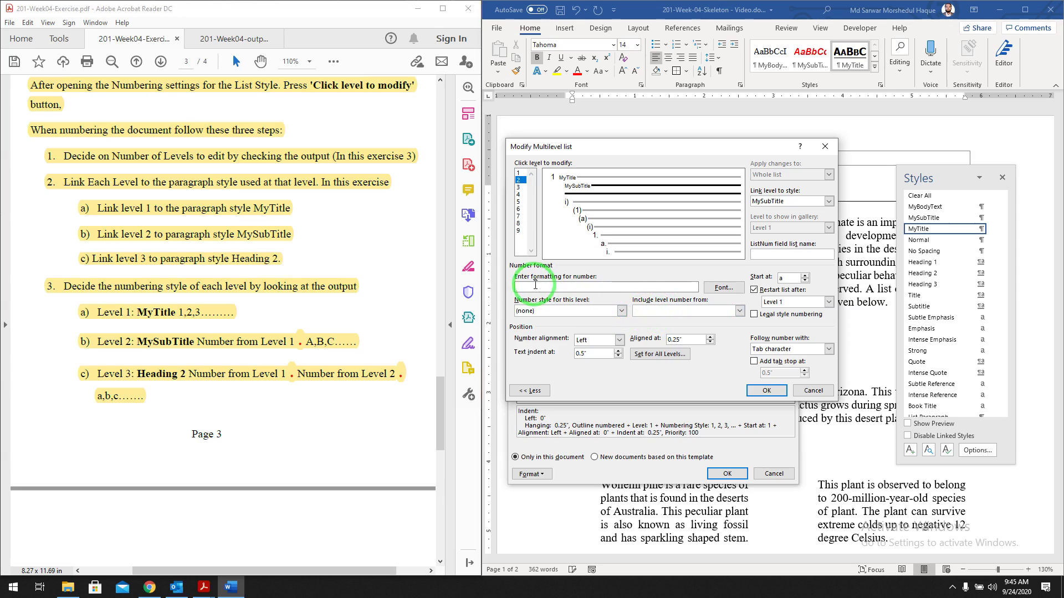
# Build the level 2 number from the Level 1 number, a dot and the A, B, C style, following the sample output
pyautogui.click(665, 313)
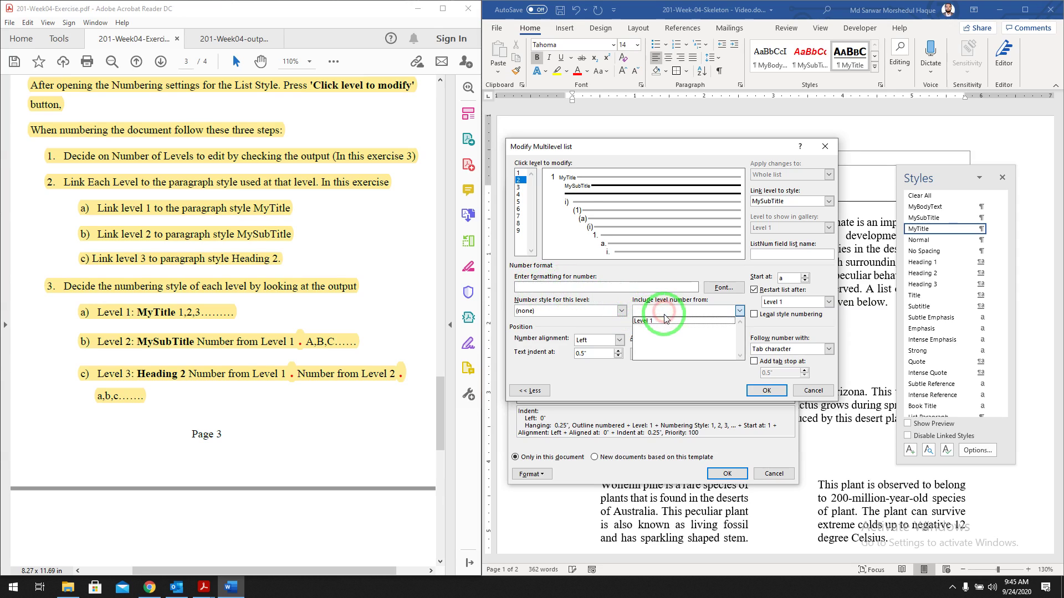
pyautogui.click(663, 322)
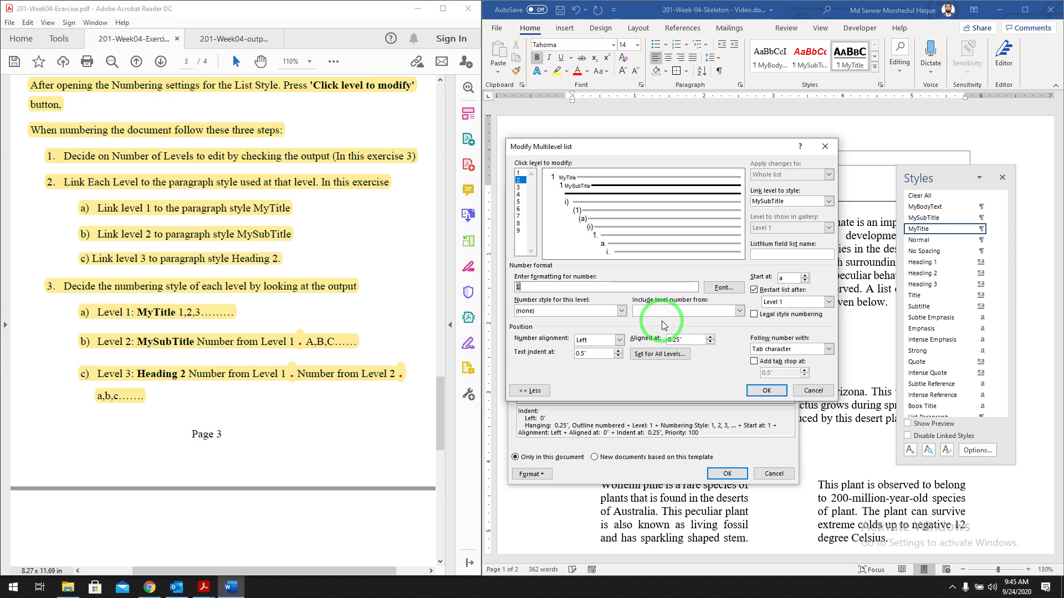
pyautogui.click(214, 37)
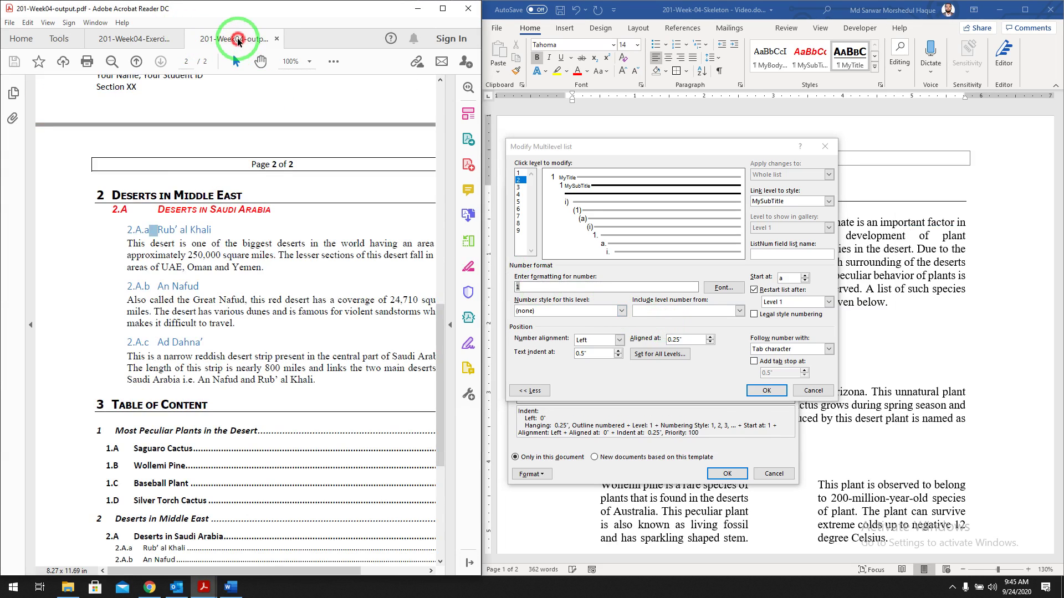
pyautogui.moveTo(121, 209); pyautogui.dragTo(117, 210)
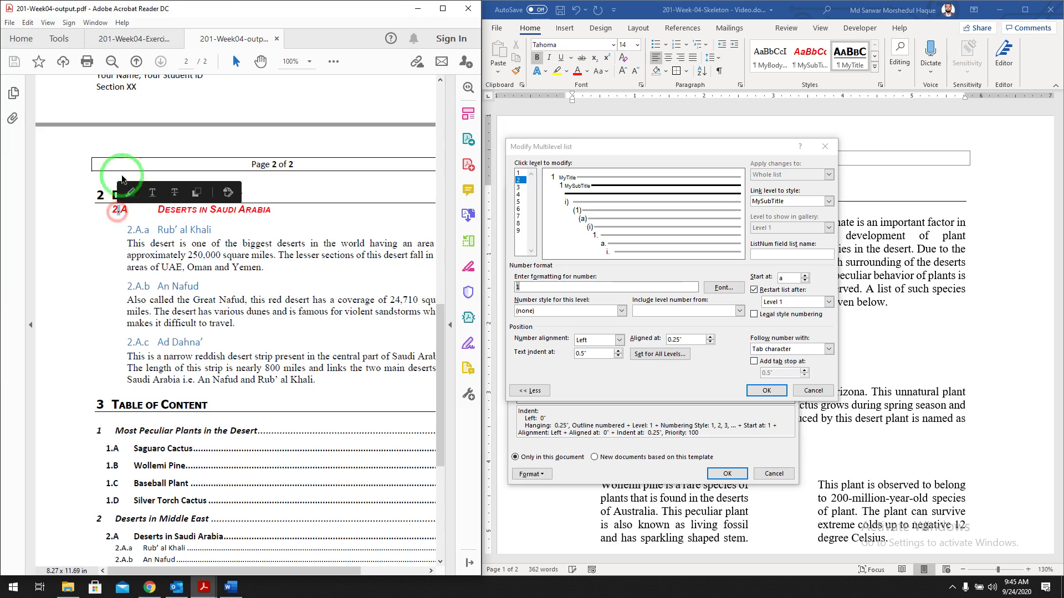
pyautogui.click(128, 40)
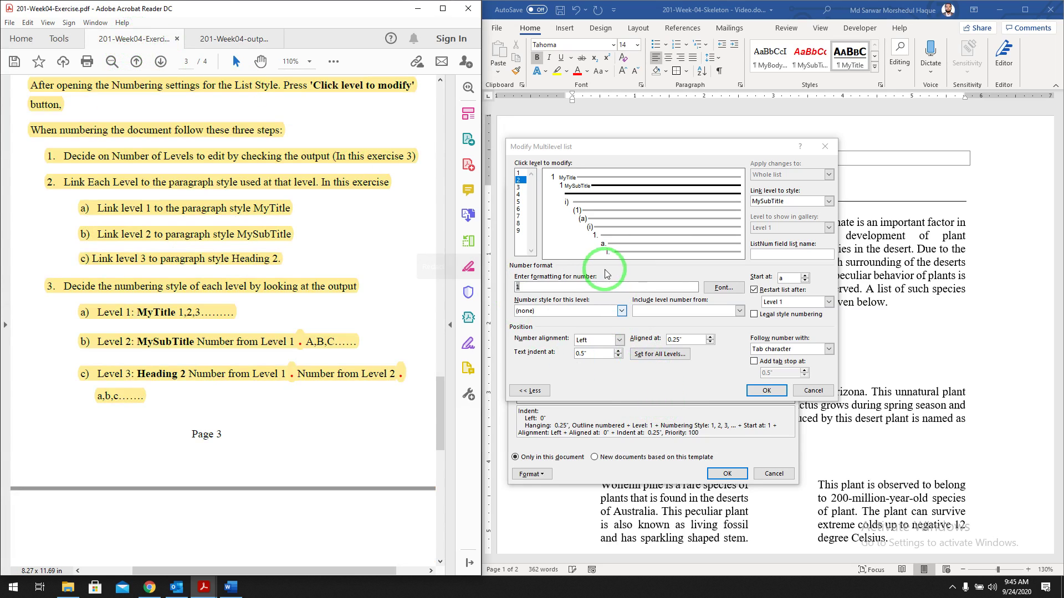
pyautogui.click(589, 286)
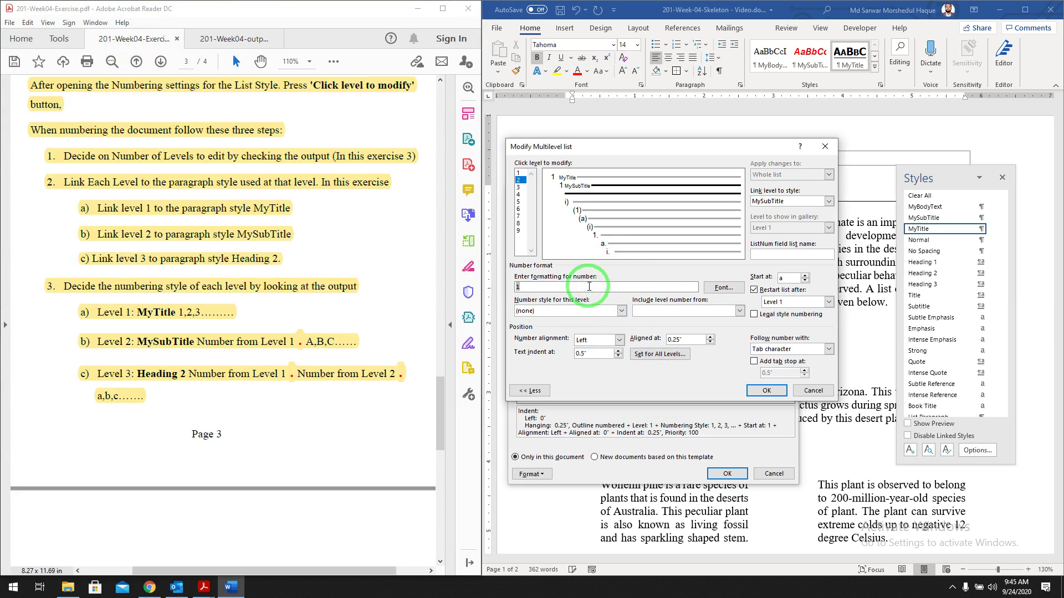
pyautogui.write('.')
pyautogui.click(583, 311)
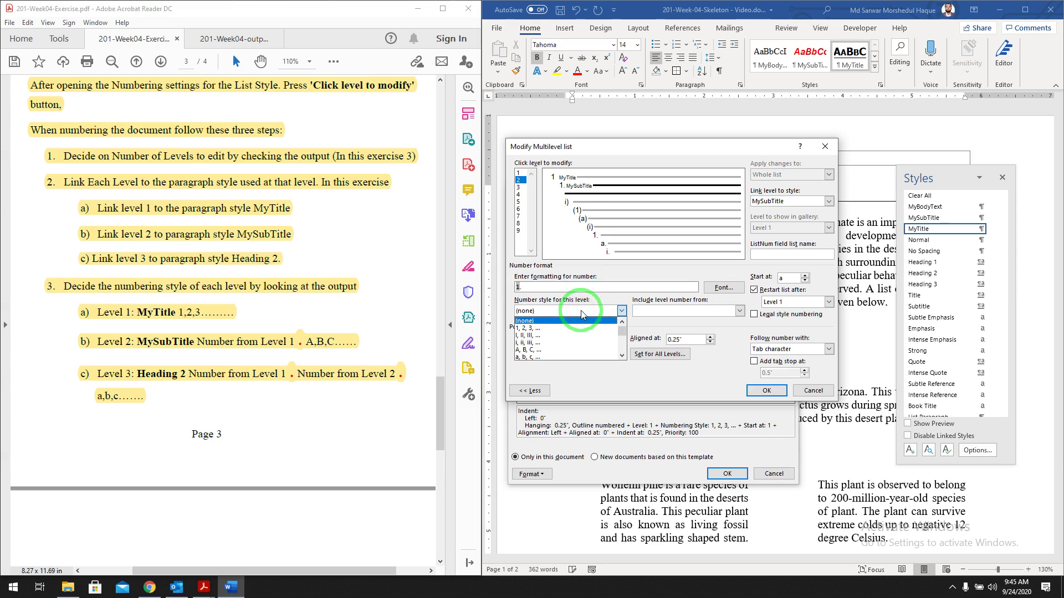
pyautogui.click(549, 350)
# Link level 3 to the Heading 2 style and clear its default number format
pyautogui.click(521, 181)
pyautogui.click(520, 187)
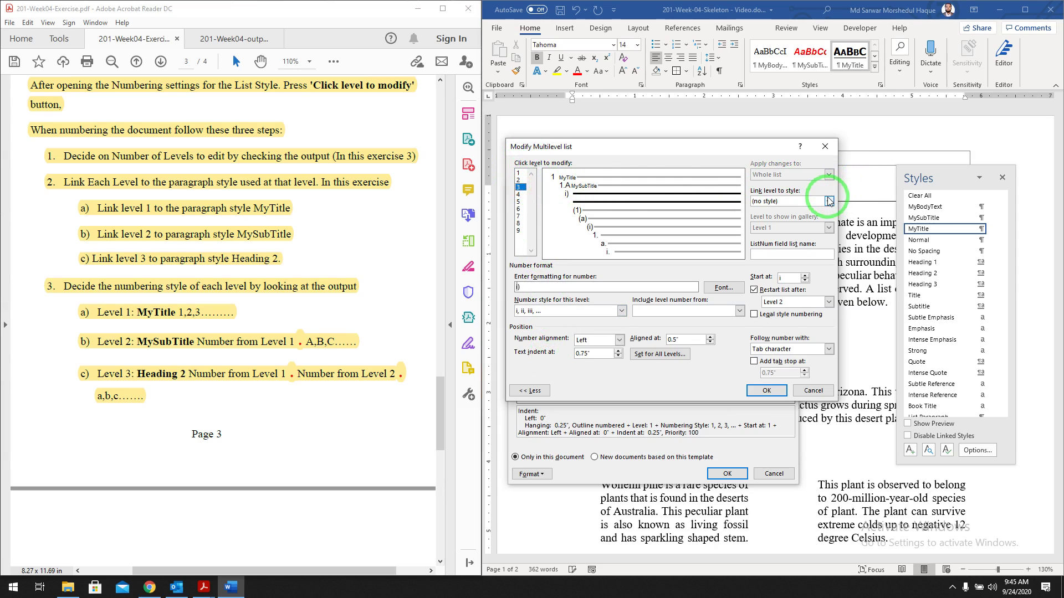
pyautogui.click(829, 202)
pyautogui.scroll(-1, 823, 235)
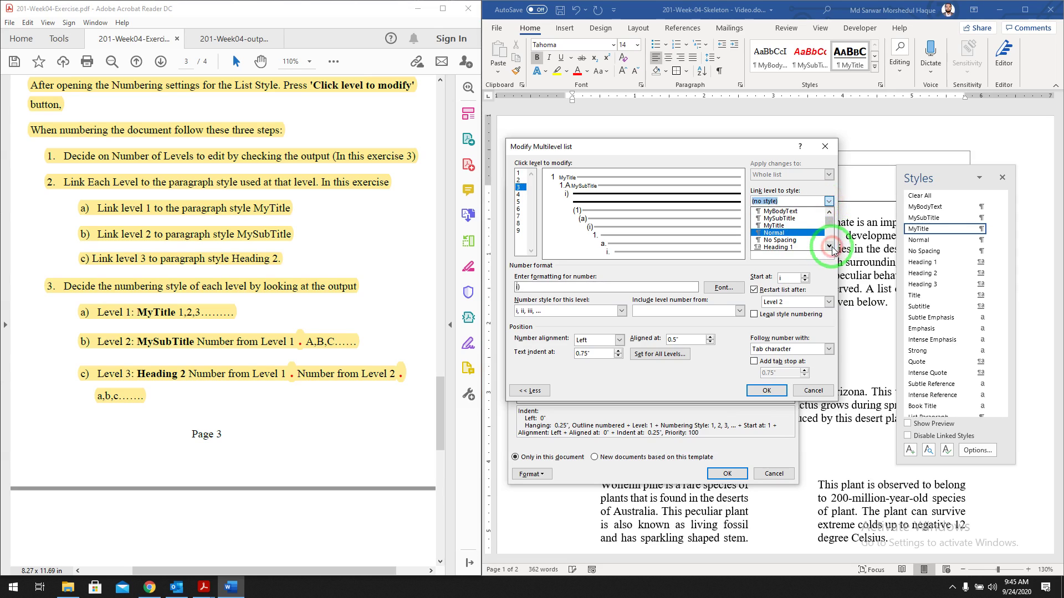
pyautogui.click(806, 248)
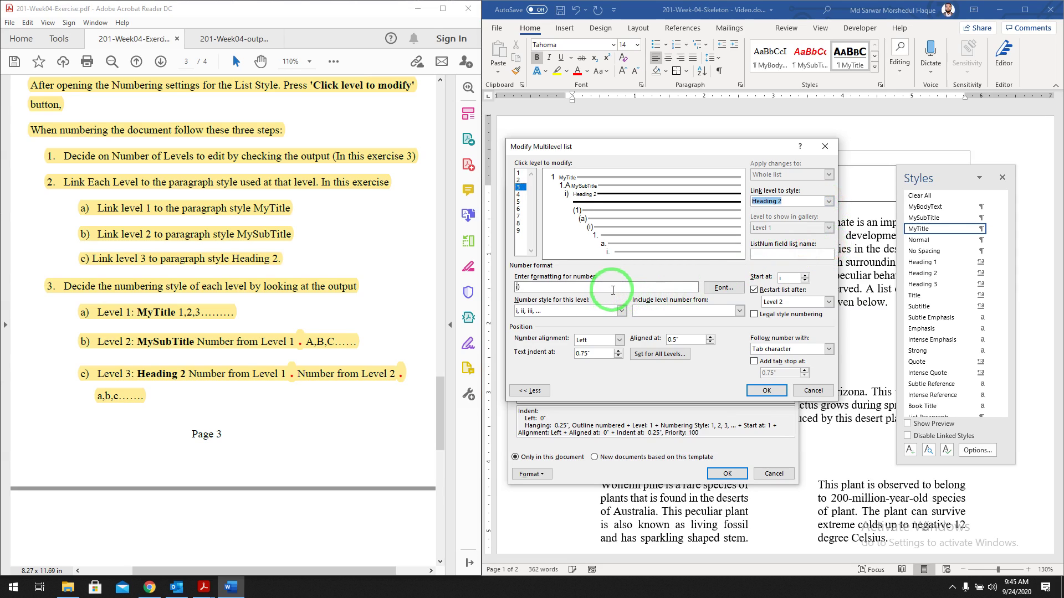
pyautogui.press('BackSpace')
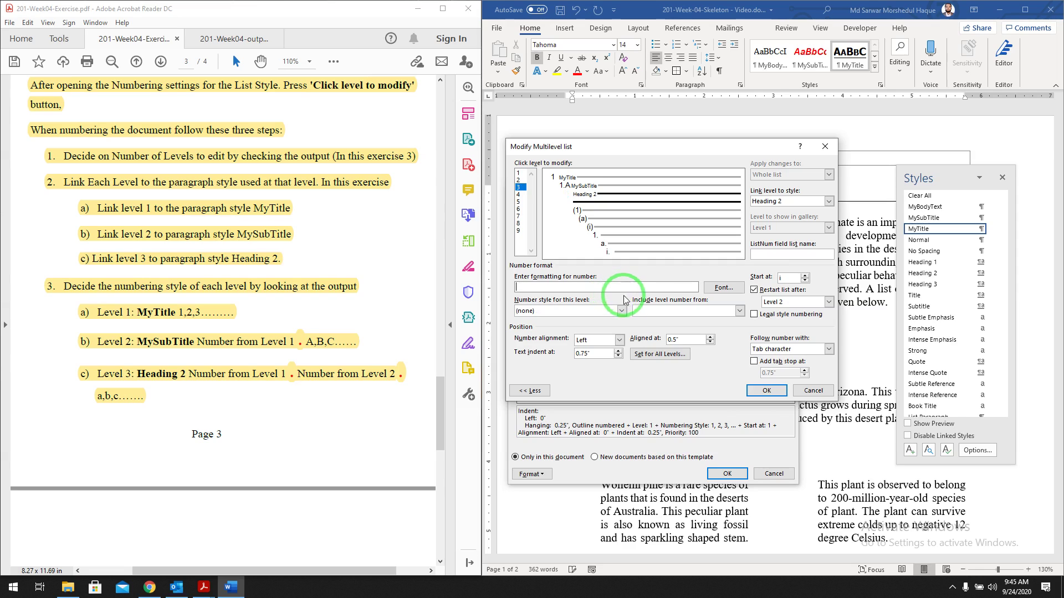
# Build the level 3 number from Level 1, a dot, Level 2, a dot and the a, b, c style, and apply the list style
pyautogui.click(670, 313)
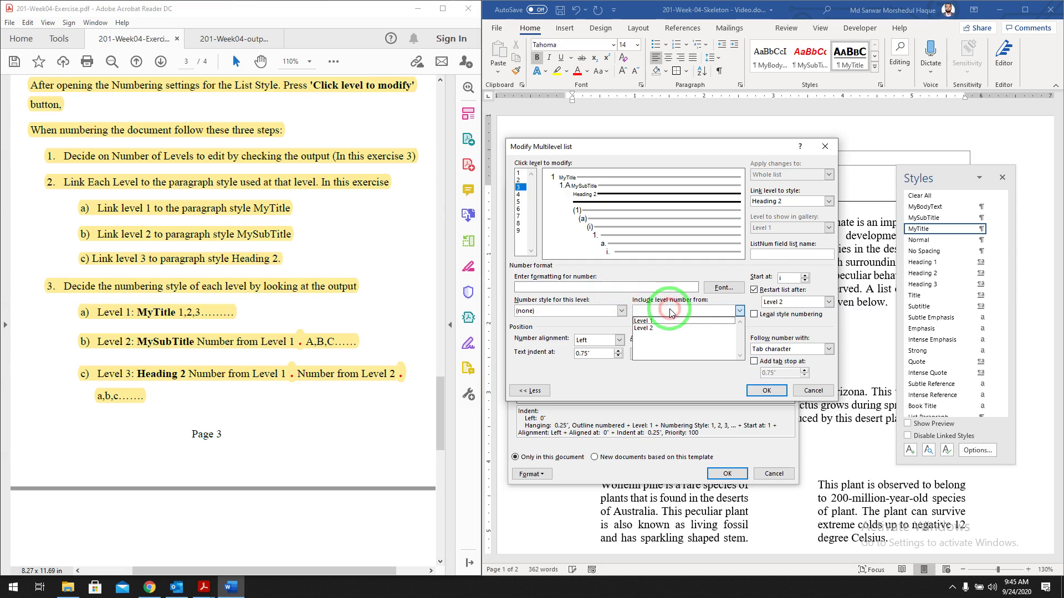
pyautogui.click(661, 325)
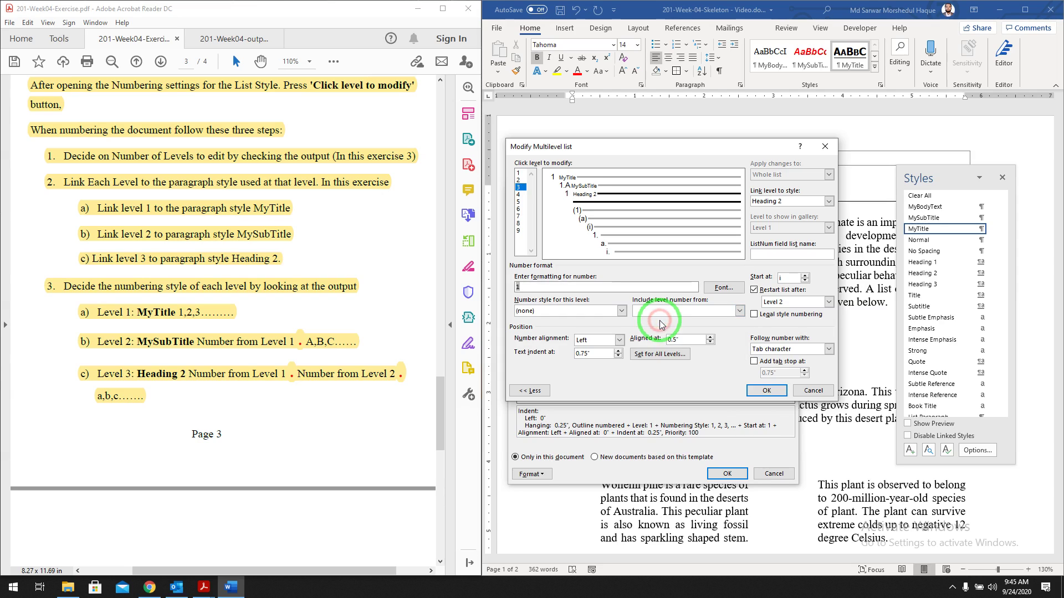
pyautogui.click(671, 311)
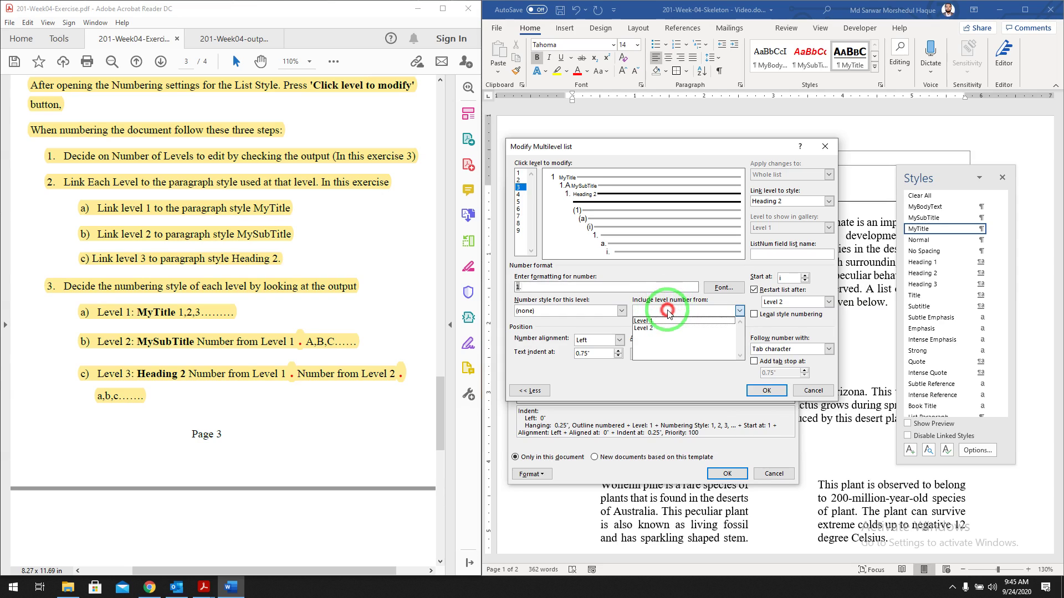
pyautogui.click(652, 329)
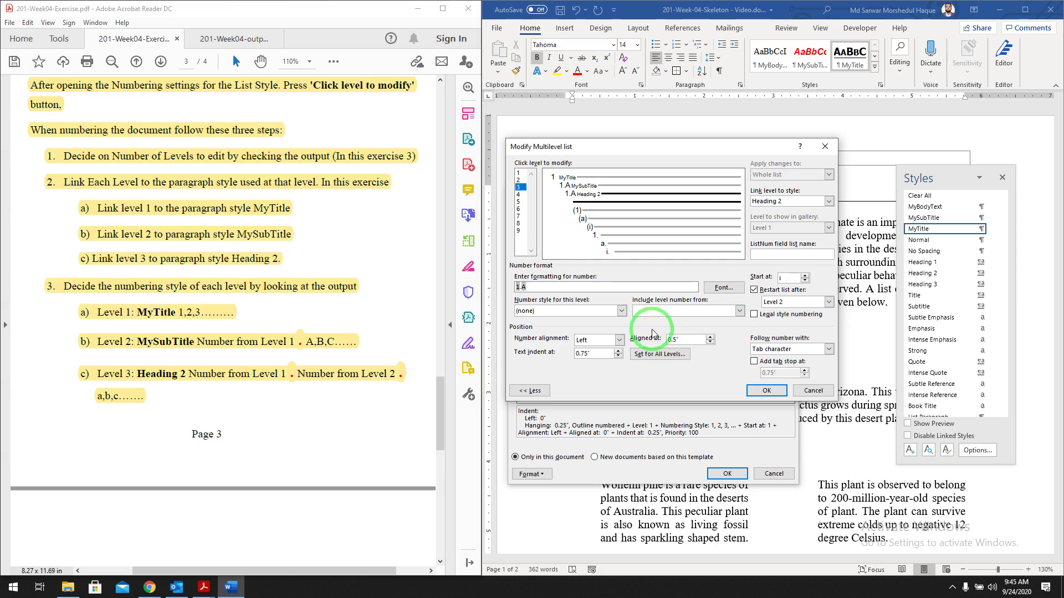
pyautogui.click(609, 313)
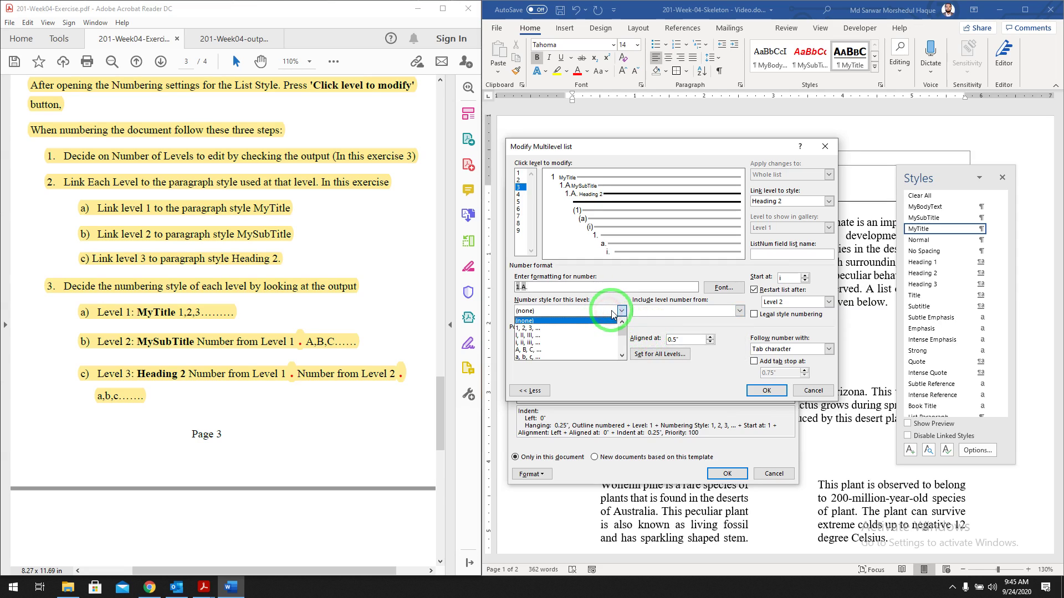
pyautogui.click(542, 358)
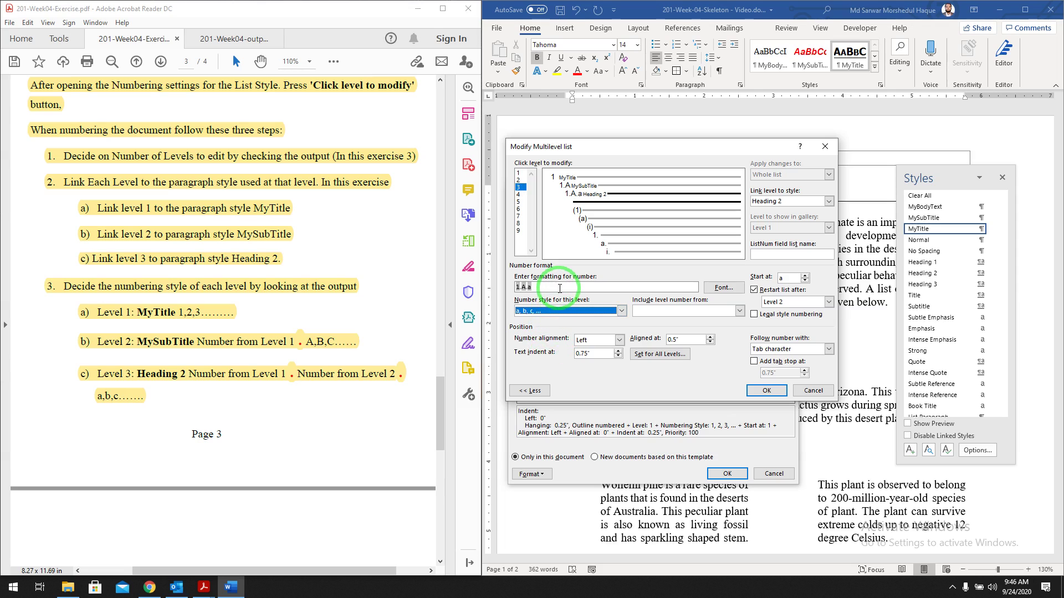
pyautogui.click(763, 390)
pyautogui.click(730, 473)
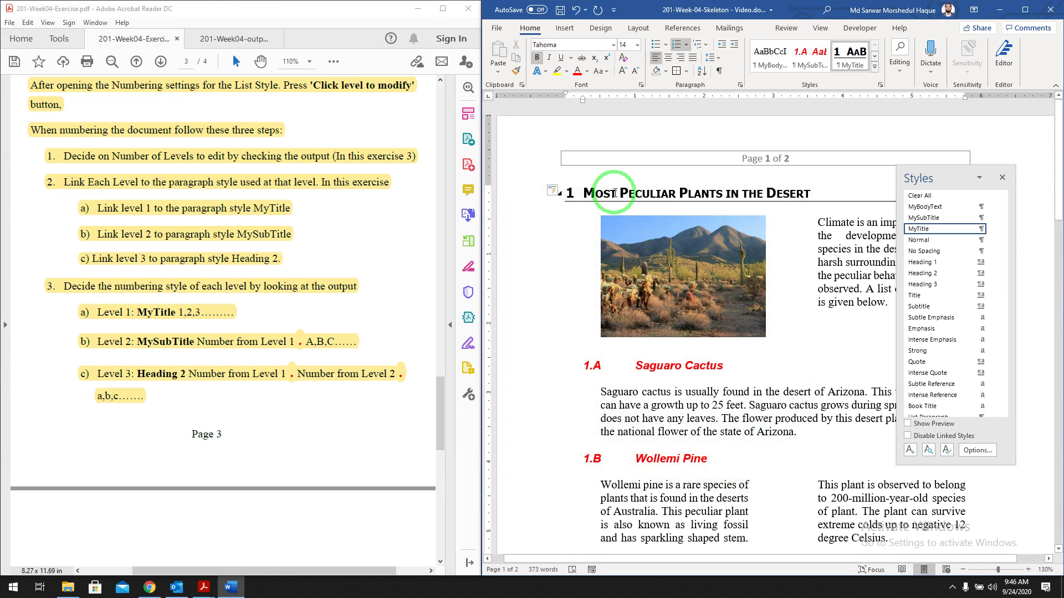
# Check the heading numbering throughout the document and read instruction 12 about the footnote in the exercise PDF
pyautogui.scroll(-8, 614, 193)
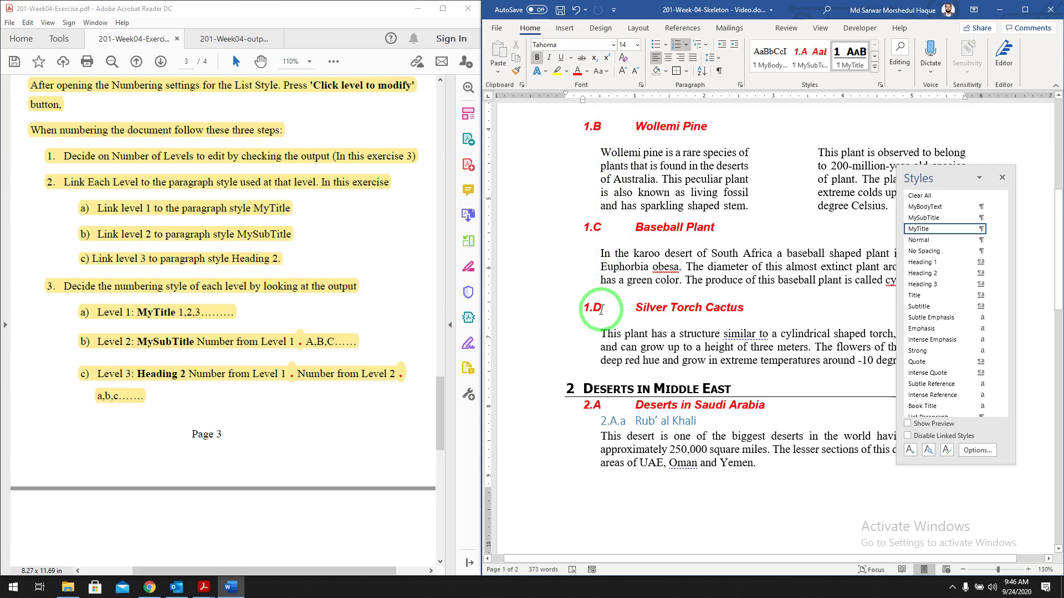
pyautogui.scroll(-4, 582, 309)
pyautogui.scroll(-8, 630, 303)
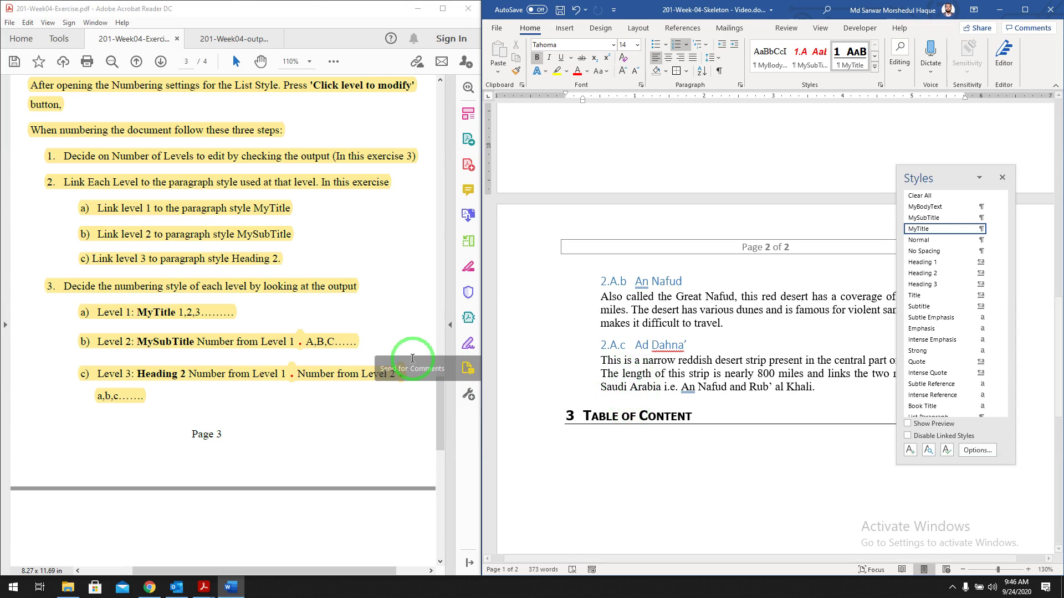
pyautogui.scroll(-6, 262, 321)
pyautogui.scroll(-1, 169, 304)
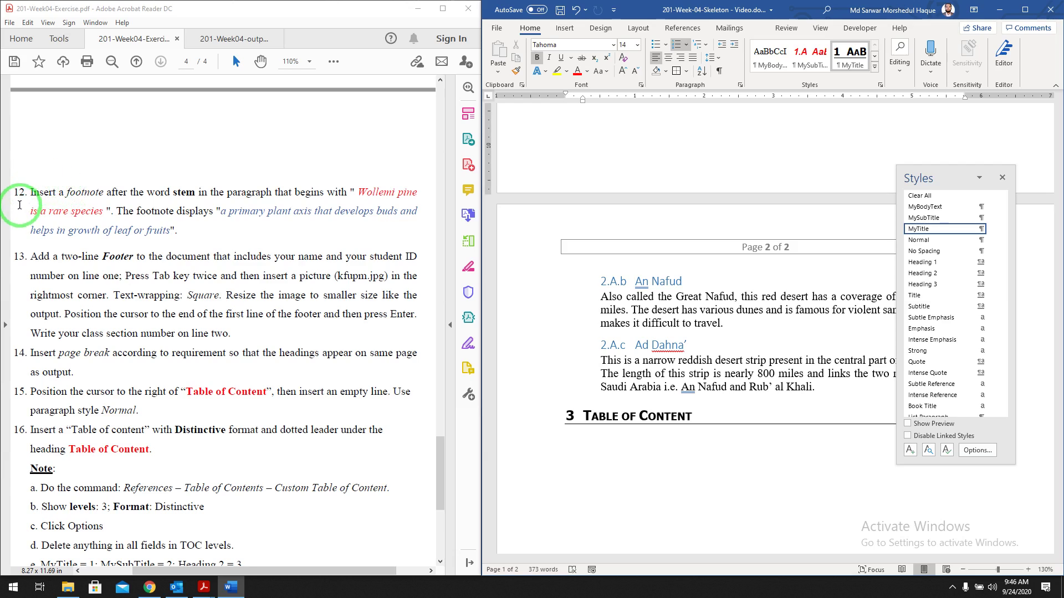
pyautogui.moveTo(30, 192); pyautogui.dragTo(175, 231)
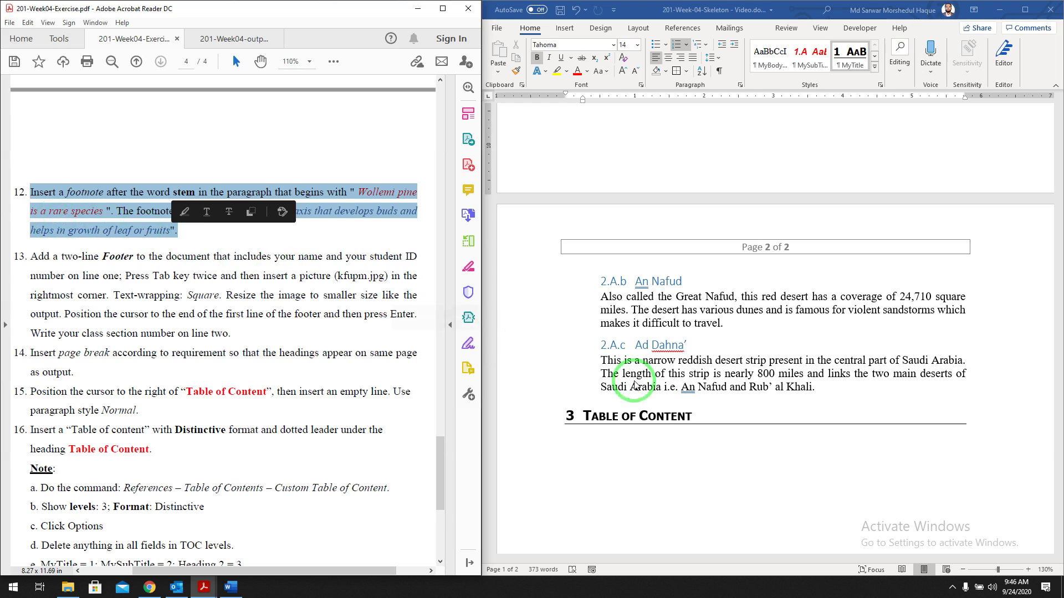
# Locate the word "stem" in the Word paragraph that begins with "Wollemi pine is a rare species", checking against instruction 12
pyautogui.scroll(15, 672, 368)
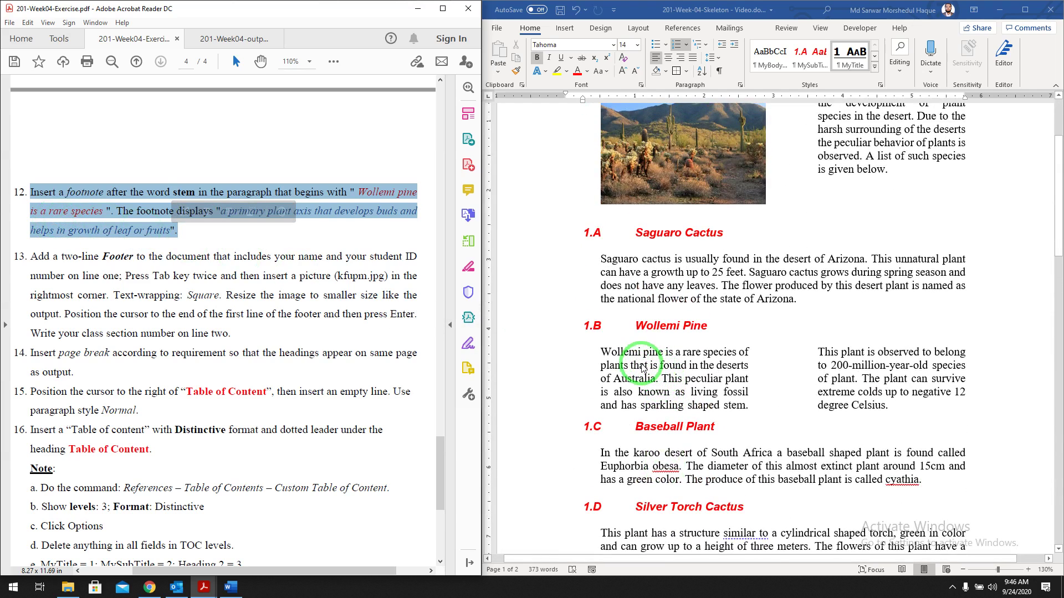
pyautogui.click(606, 352)
pyautogui.hotkey('ctrl', 'alt', 'shift', 's')
pyautogui.tripleClick(605, 352)
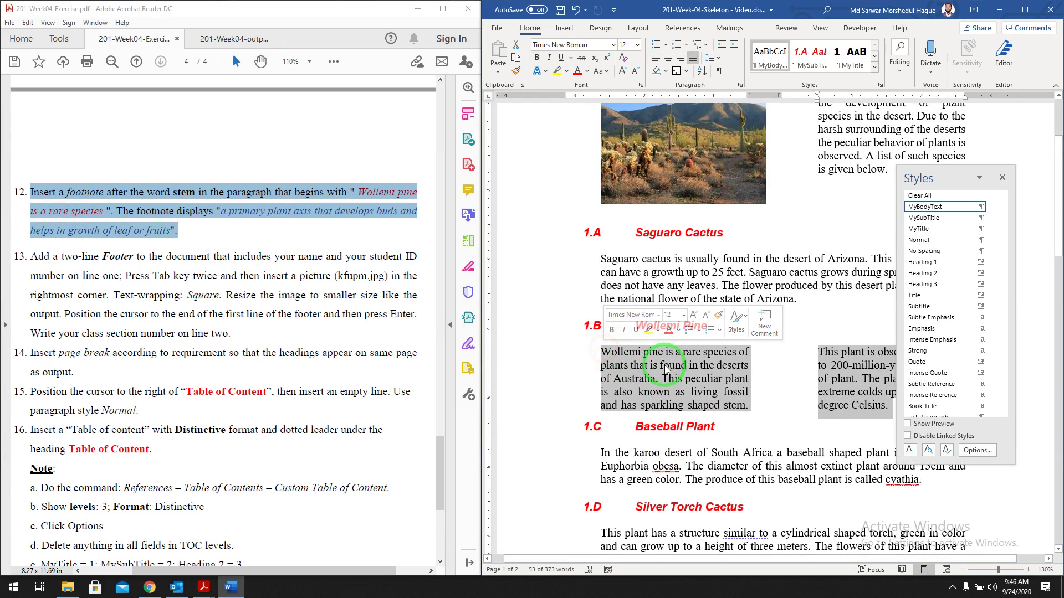
pyautogui.click(347, 268)
pyautogui.click(201, 209)
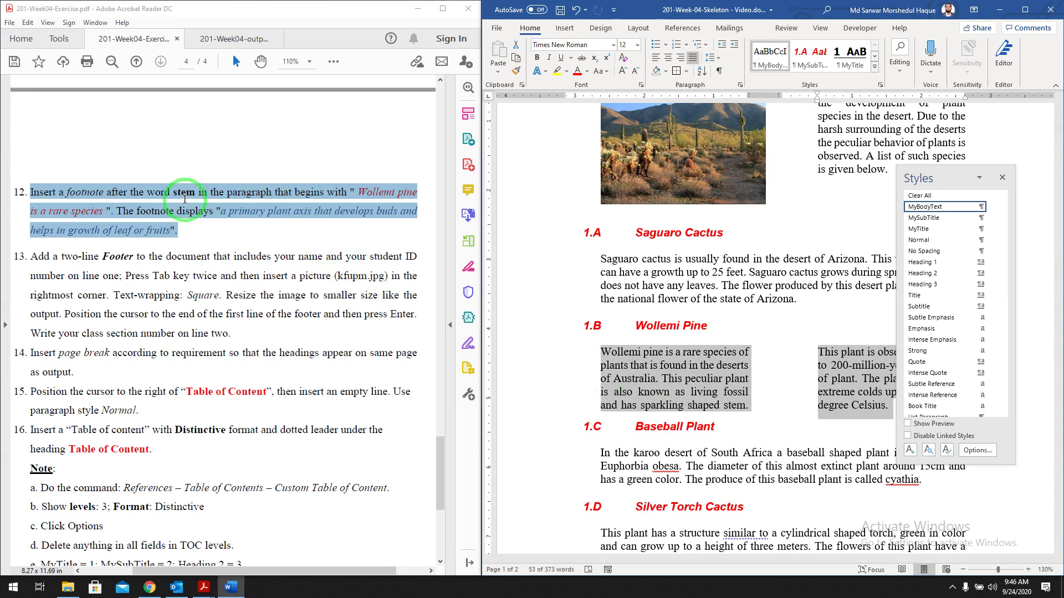
pyautogui.click(743, 406)
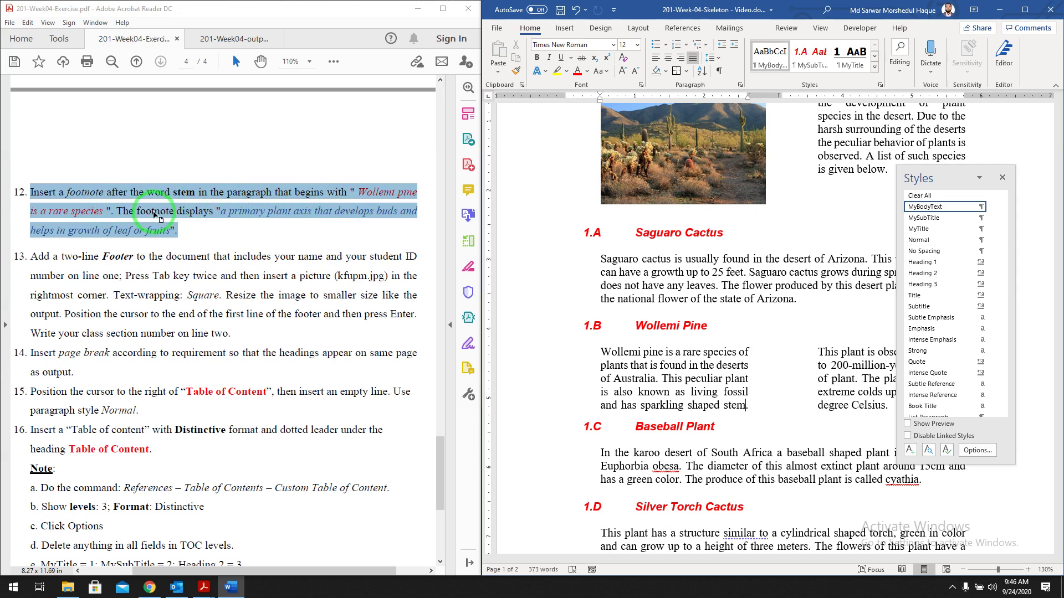
# Copy the footnote wording "a primary plant axis that develops buds and helps in growth of leaf or fruits" from instruction 12 in the PDF
pyautogui.click(223, 214)
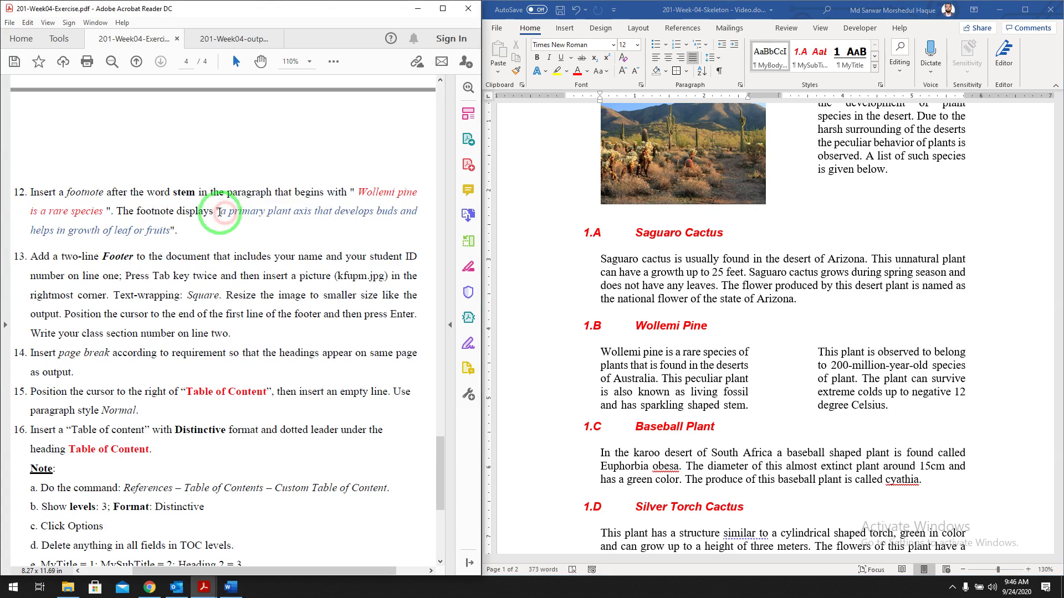
pyautogui.moveTo(222, 212); pyautogui.dragTo(172, 231)
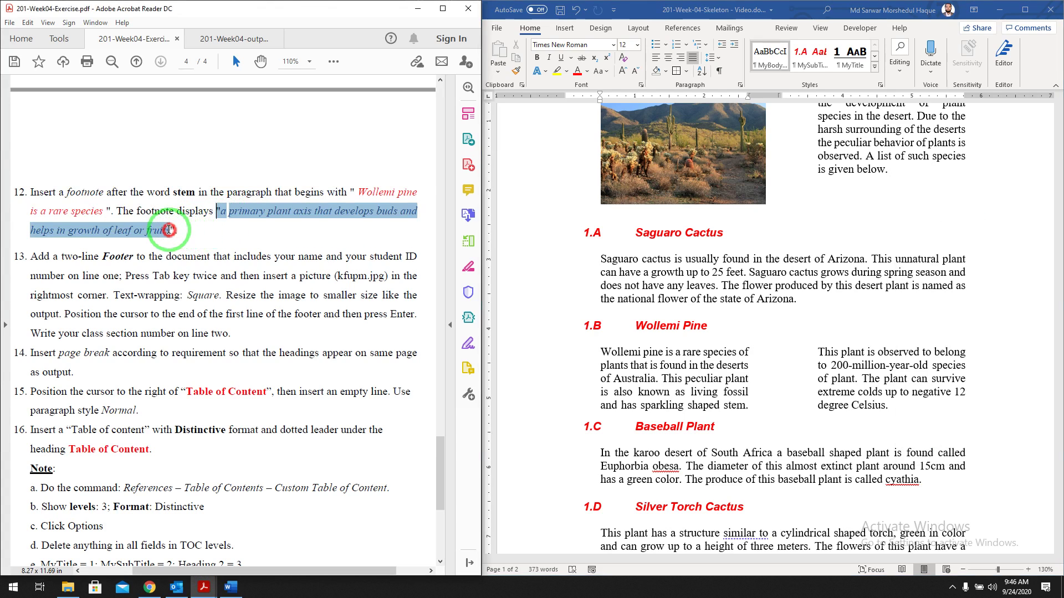
pyautogui.rightClick(152, 233)
pyautogui.click(175, 247)
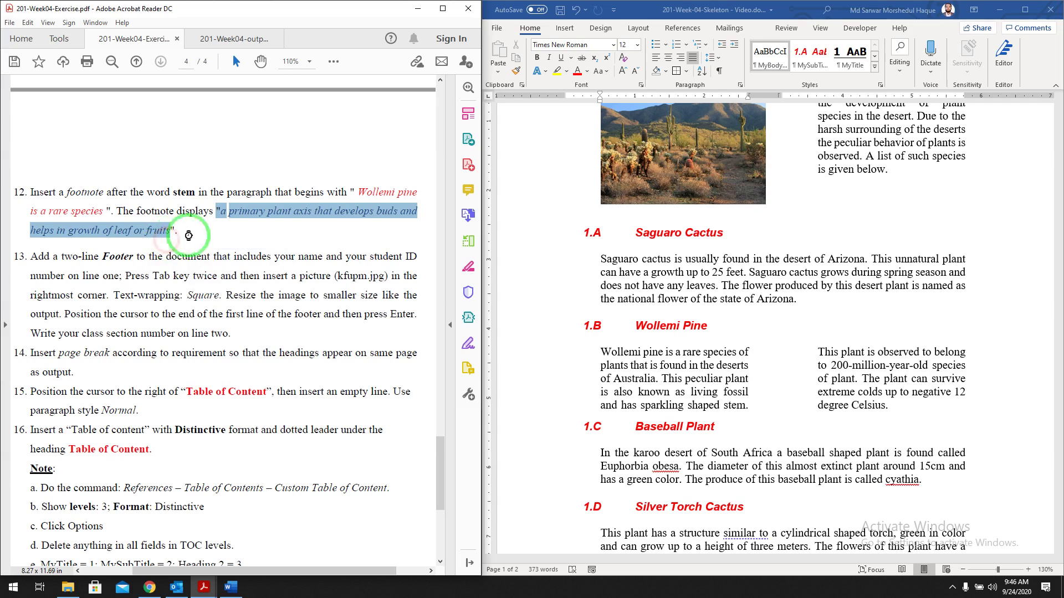
# Insert a footnote right after the word "stem" in the Wollemi Pine paragraph of the Word document
pyautogui.click(741, 410)
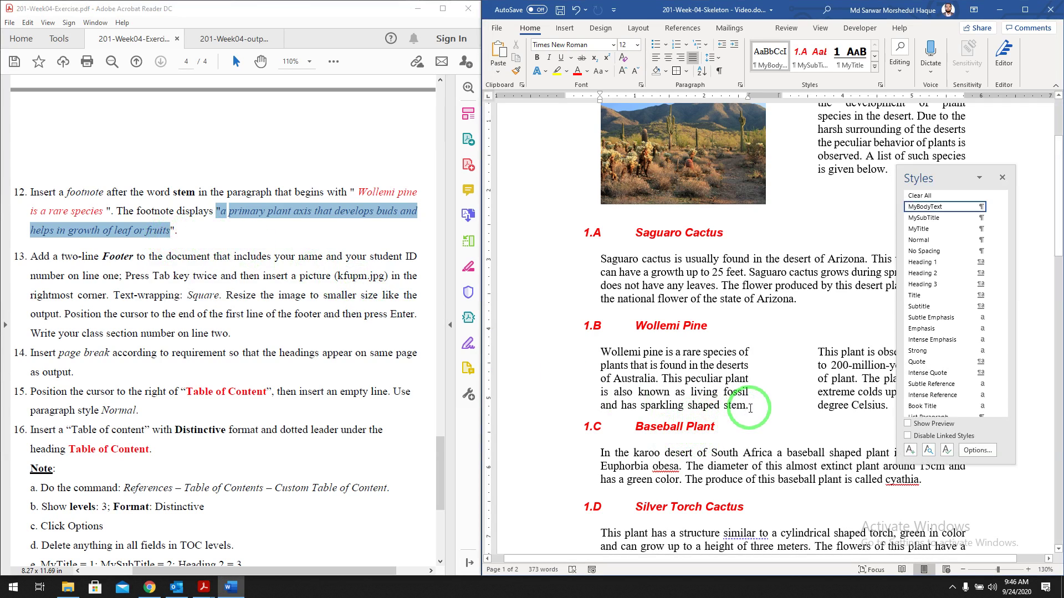
pyautogui.click(750, 406)
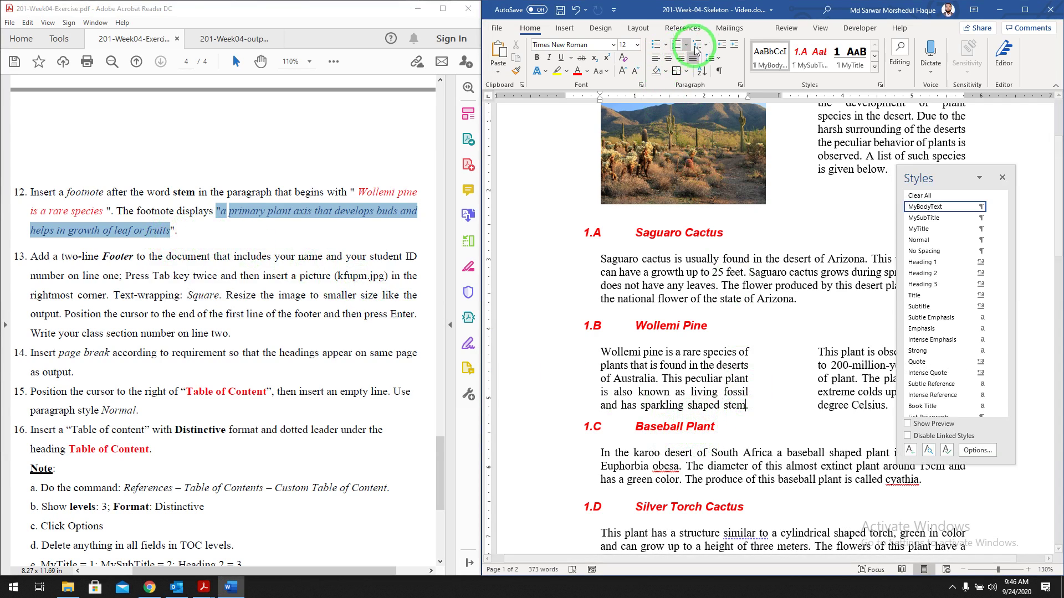
pyautogui.click(682, 27)
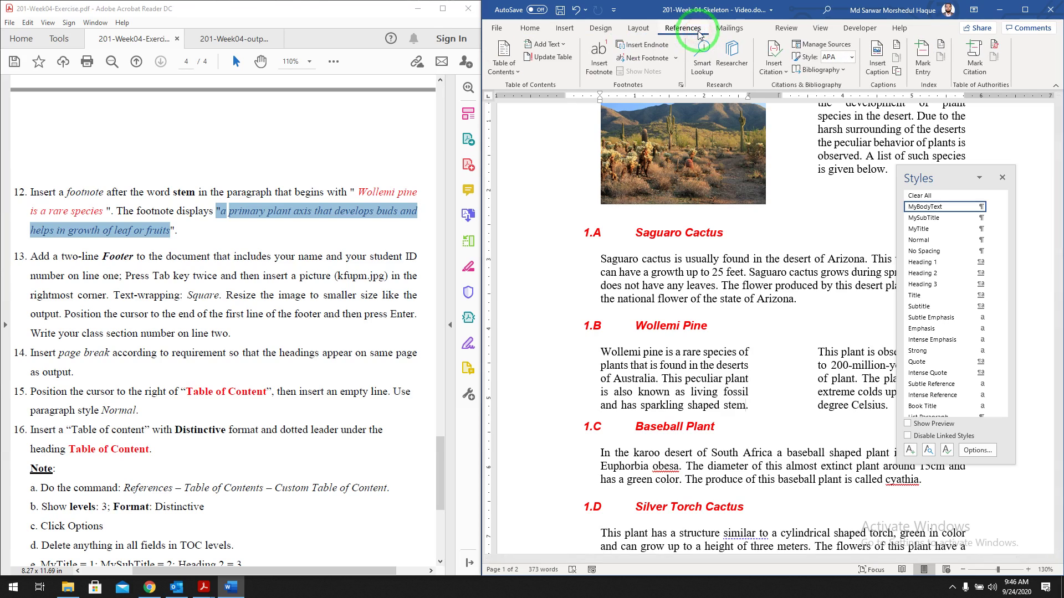
pyautogui.click(597, 64)
# Paste the copied wording into the footnote as text only, end it with a period and remove the opening quotation mark
pyautogui.scroll(-1, 705, 311)
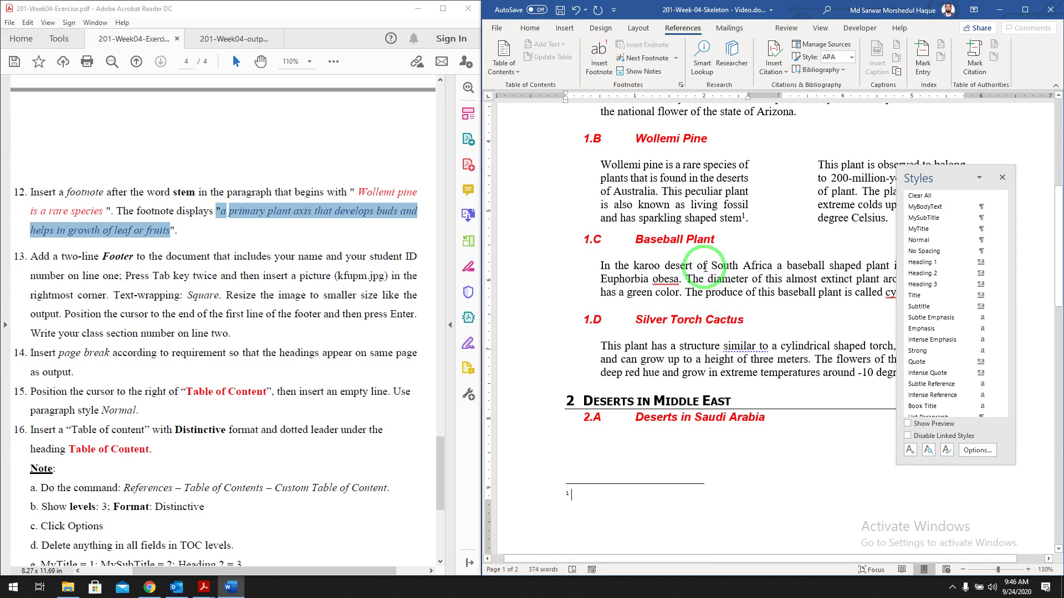
pyautogui.scroll(-3, 582, 444)
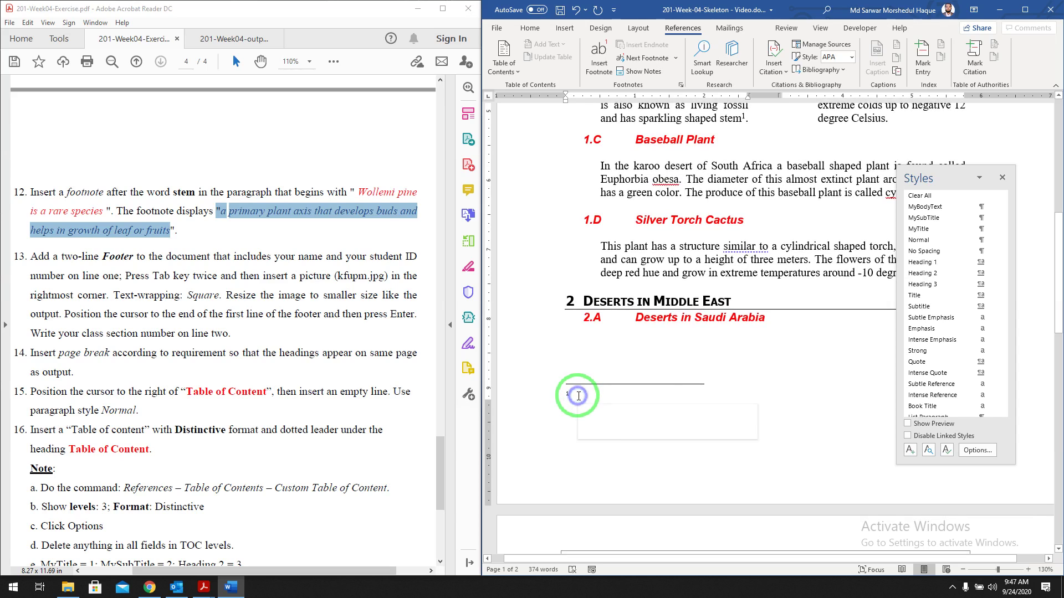
pyautogui.rightClick(578, 396)
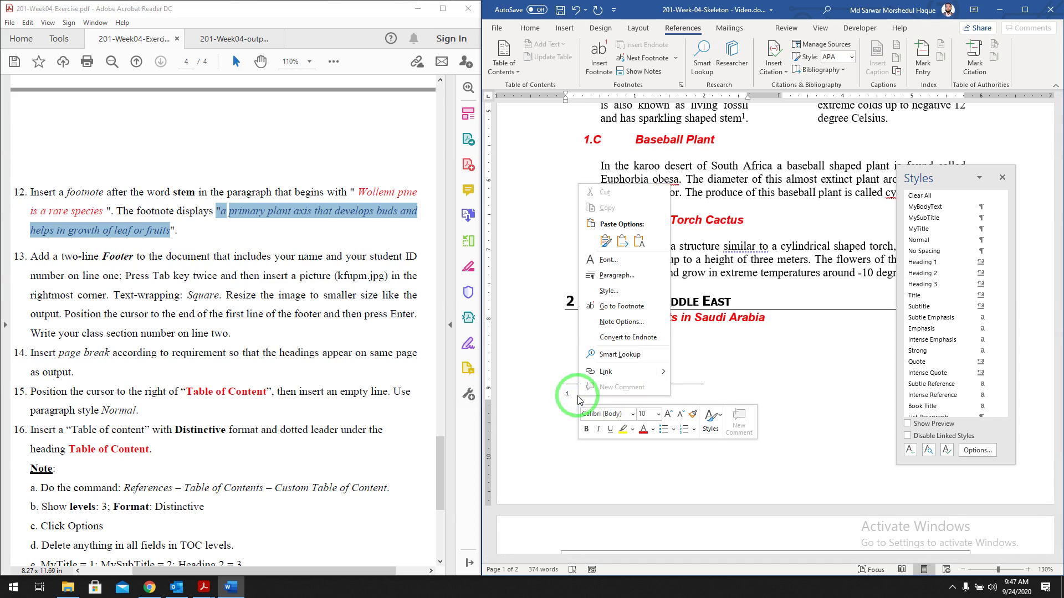
pyautogui.click(639, 248)
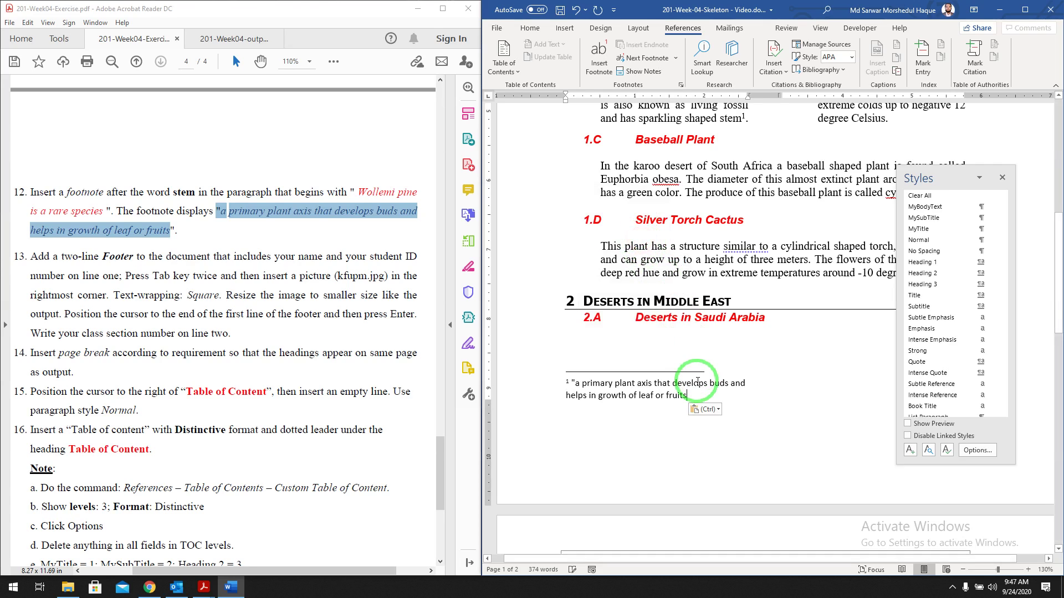
pyautogui.write('.')
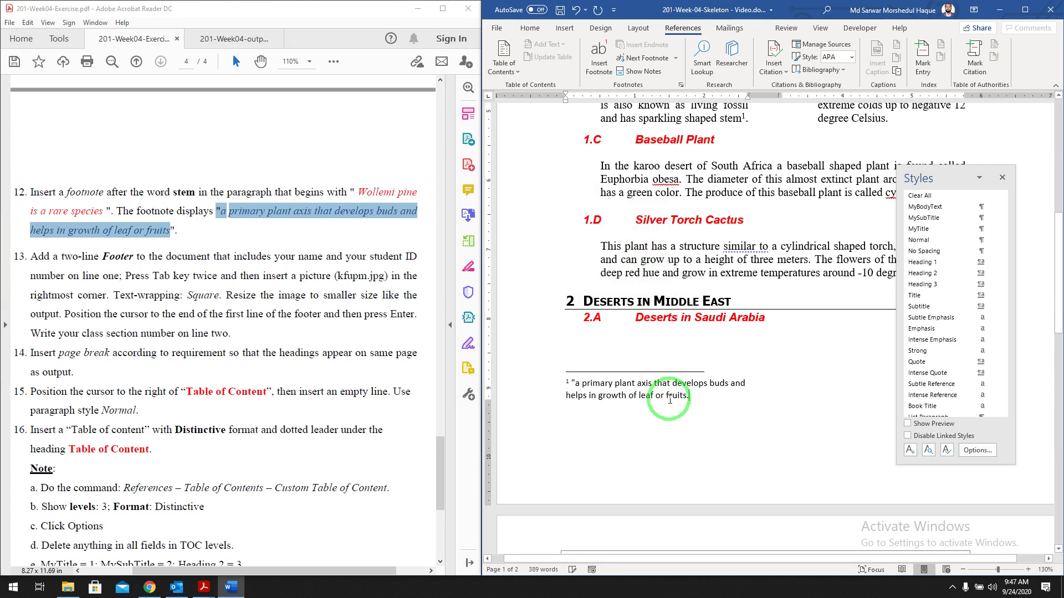
pyautogui.click(574, 385)
pyautogui.press('BackSpace')
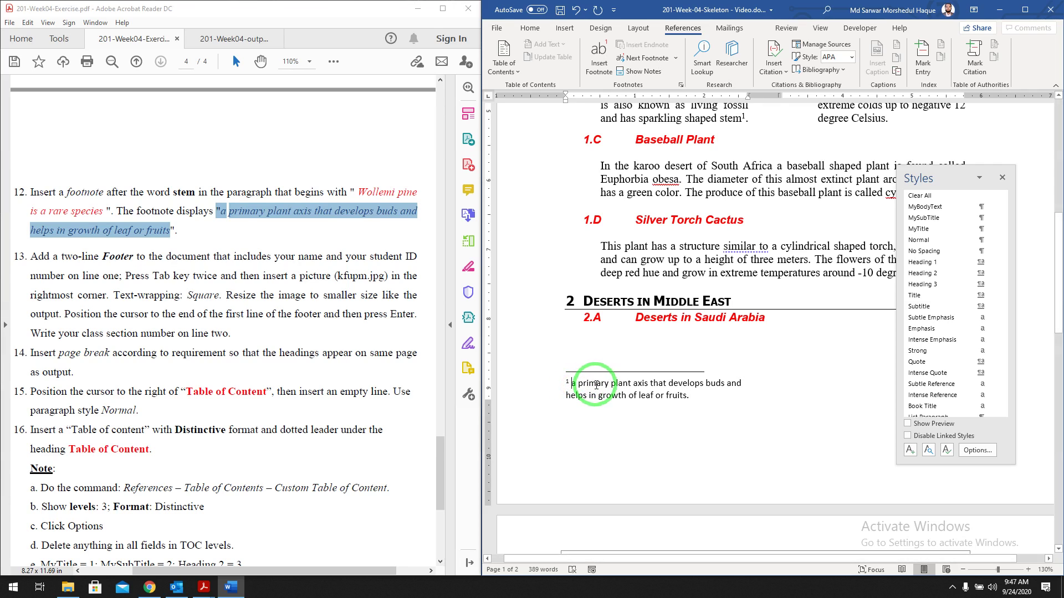
# Highlight instructions 12 and 13 in the exercise PDF
pyautogui.click(213, 265)
pyautogui.scroll(-1, 213, 264)
pyautogui.moveTo(180, 209); pyautogui.dragTo(31, 151)
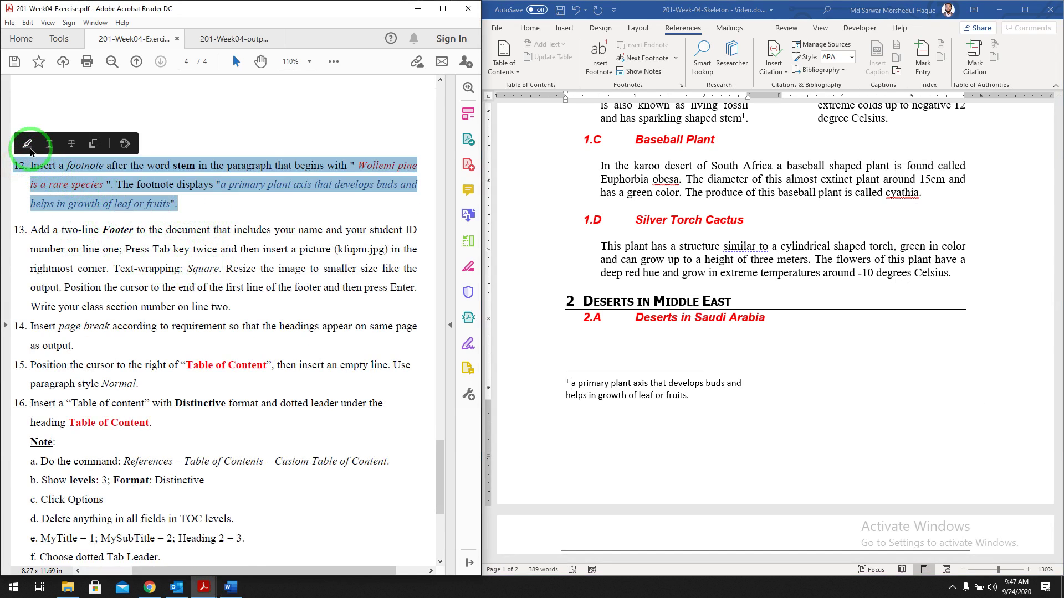
pyautogui.click(27, 144)
pyautogui.moveTo(232, 308); pyautogui.dragTo(20, 221)
pyautogui.click(27, 209)
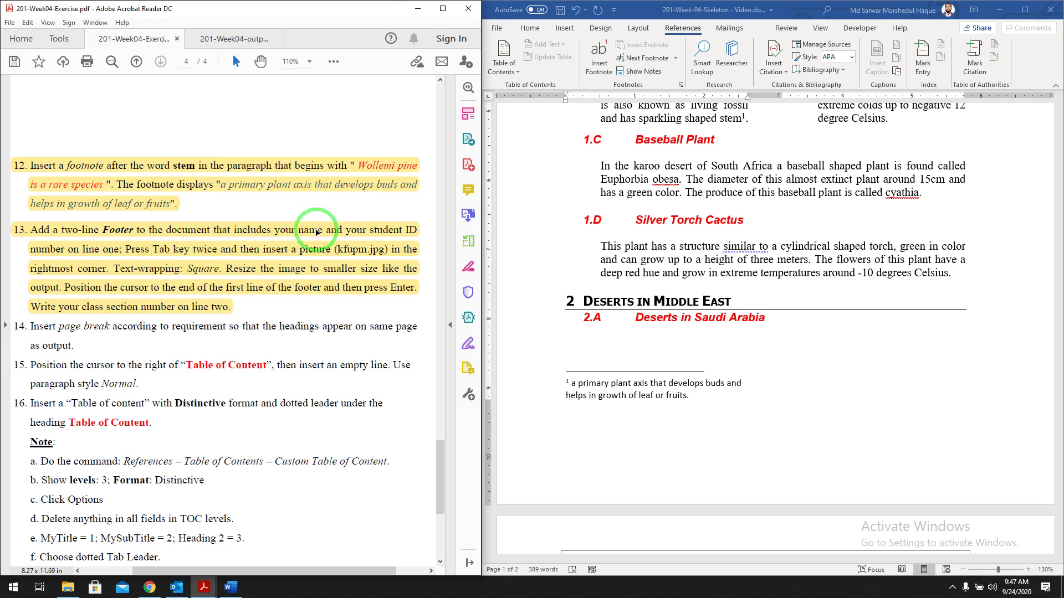
# Examine the footer text and picture placement in the sample output PDF, and return to the exercise PDF
pyautogui.click(225, 38)
pyautogui.scroll(-5, 244, 277)
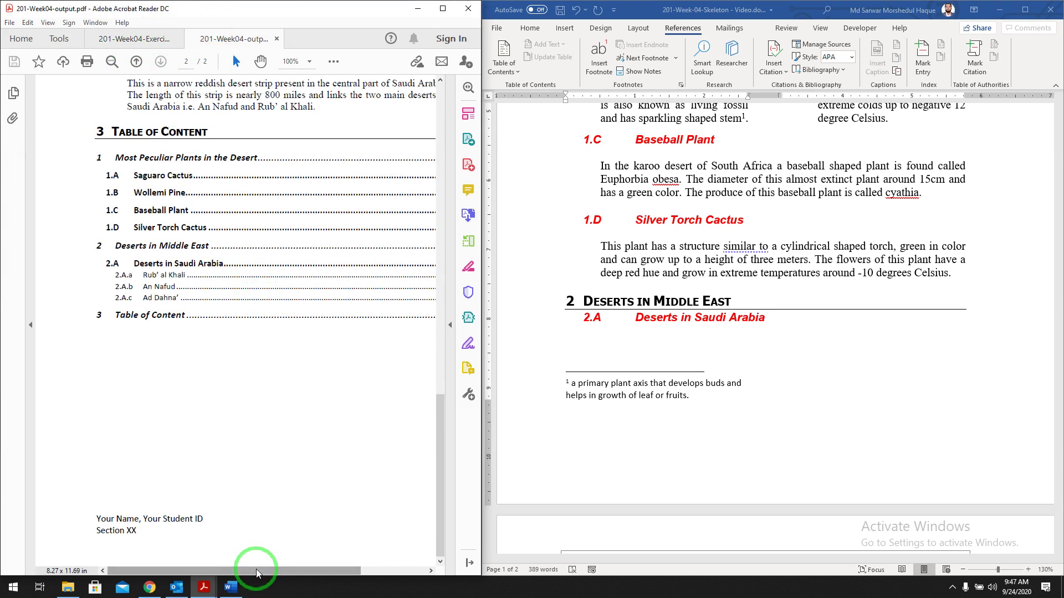
pyautogui.moveTo(254, 570); pyautogui.dragTo(333, 571)
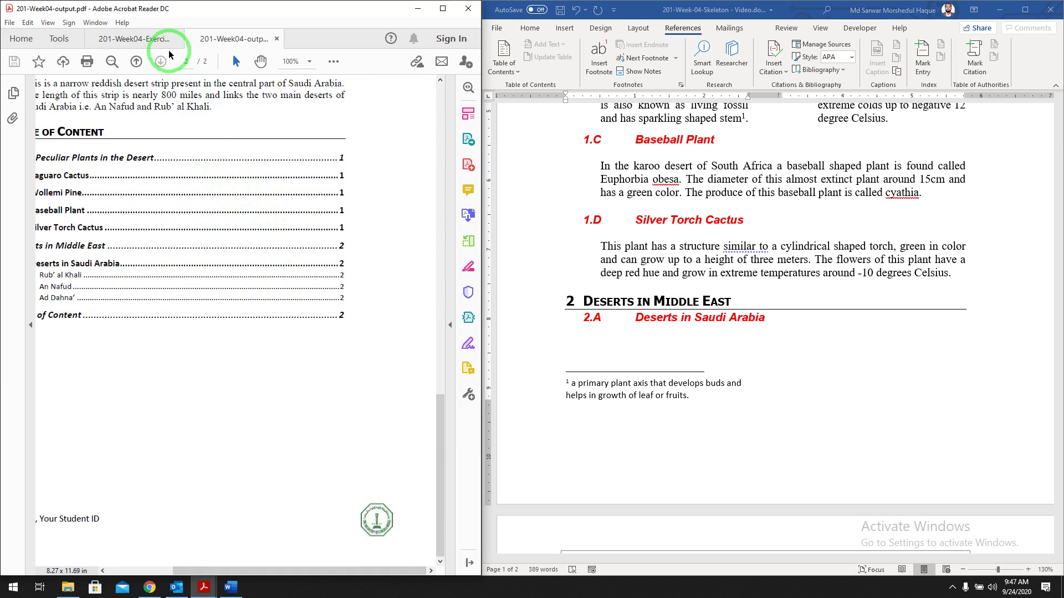
pyautogui.click(152, 39)
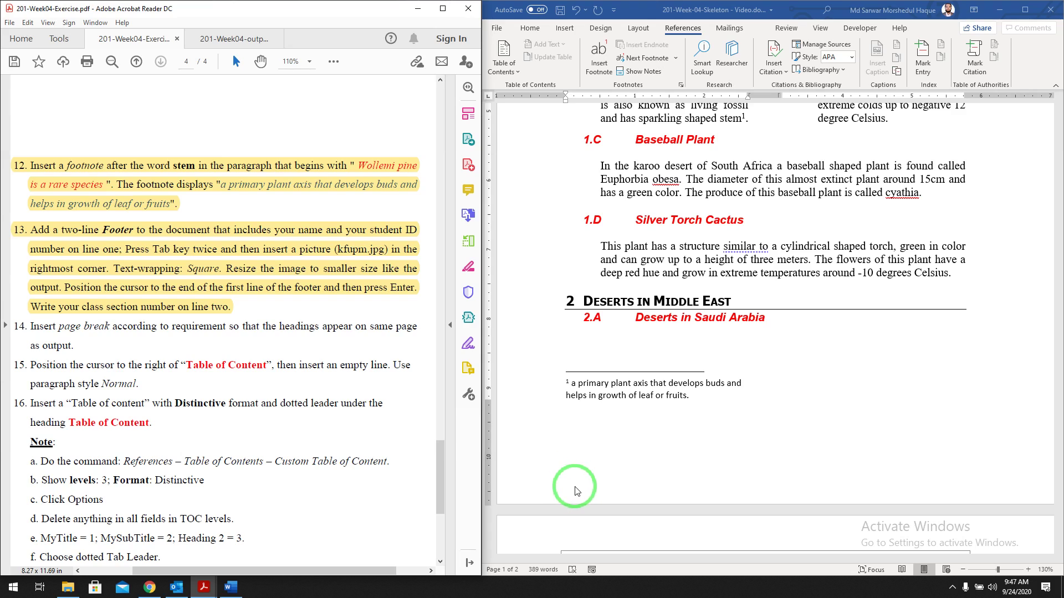
# Open the page footer for editing and enter the name and student ID, separated by a comma, on its first line
pyautogui.doubleClick(580, 494)
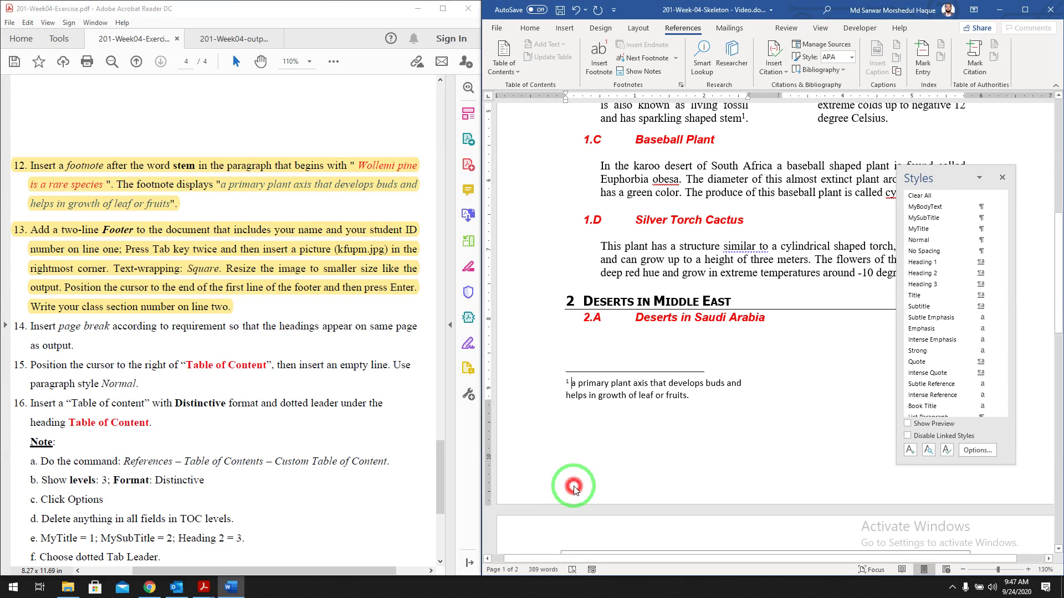
pyautogui.click(565, 28)
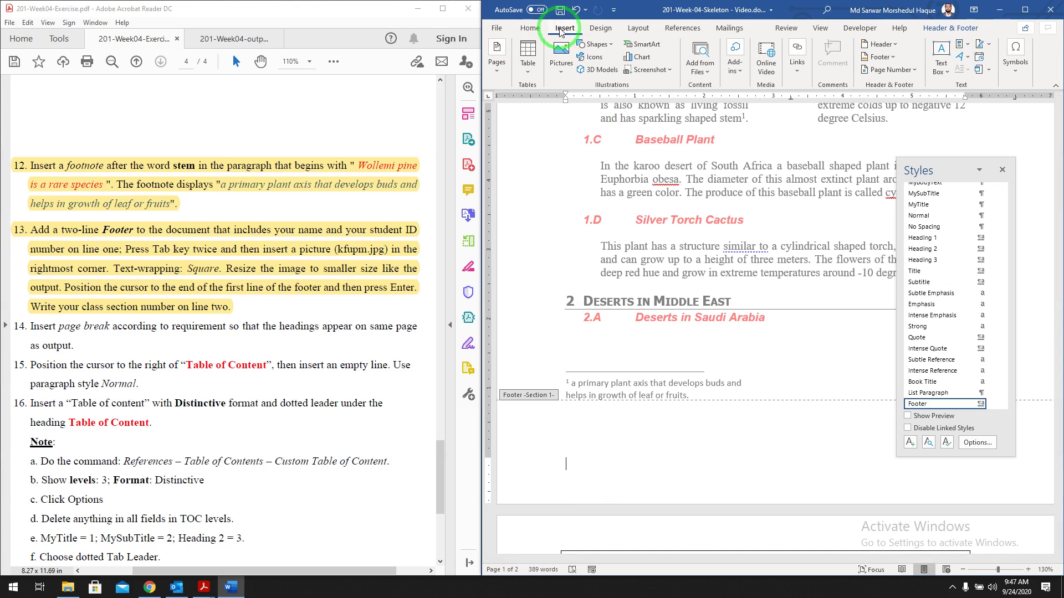
pyautogui.click(883, 57)
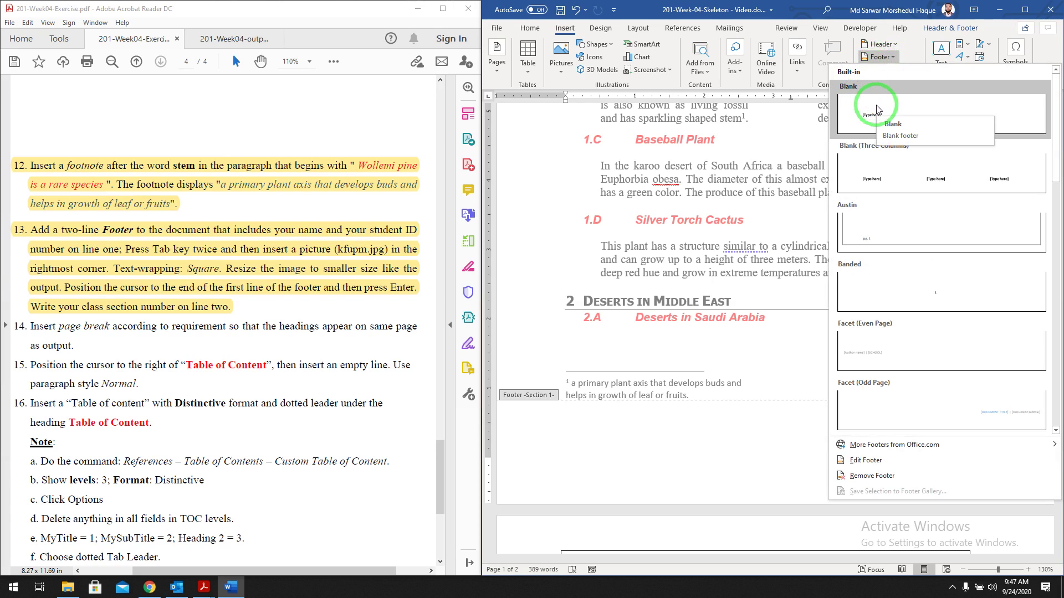
pyautogui.click(876, 109)
pyautogui.click(577, 466)
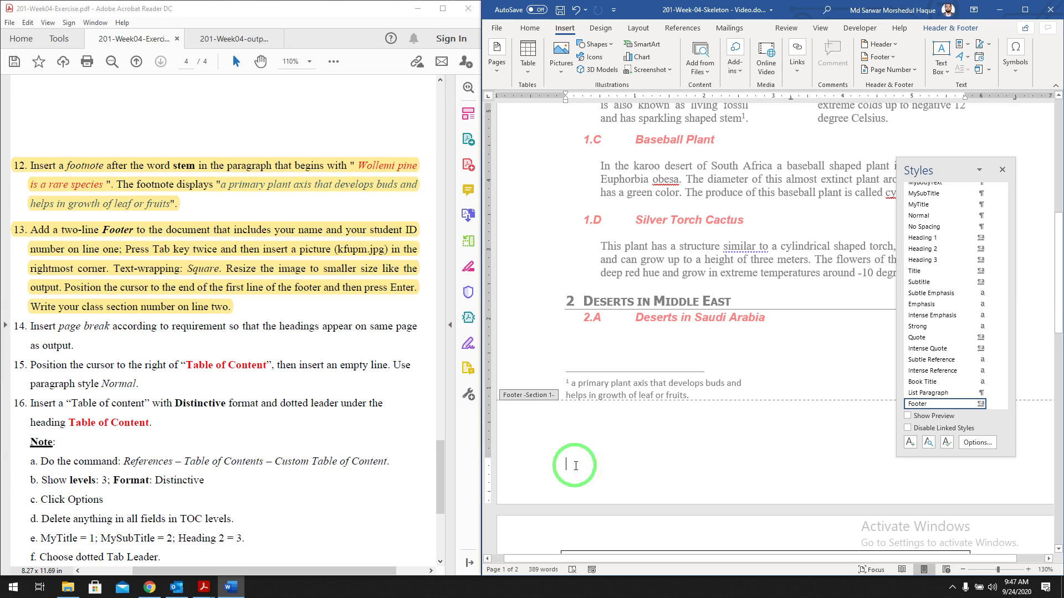
pyautogui.write('Name, 20202020')
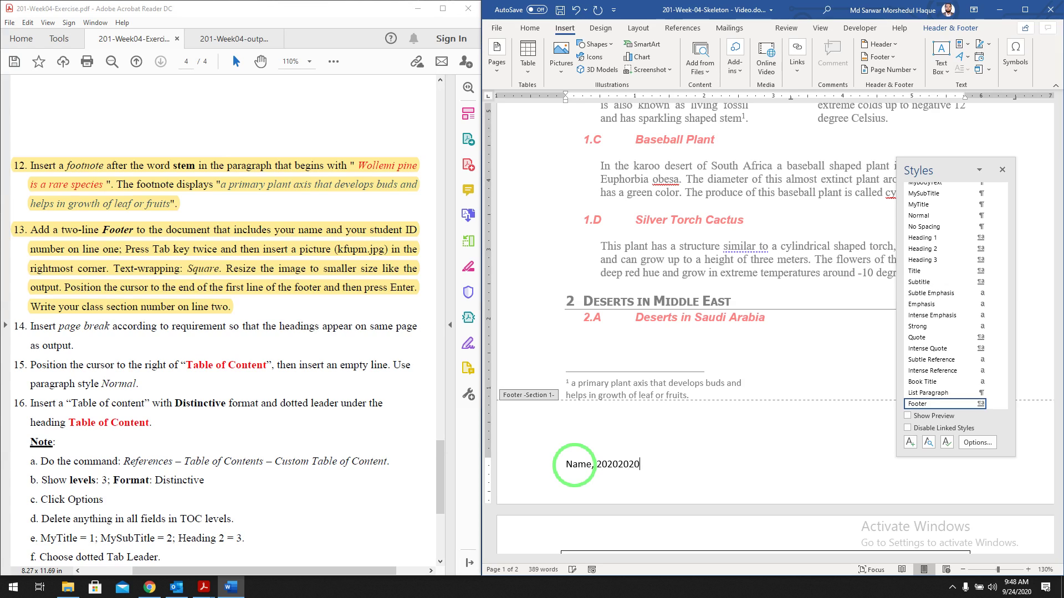
# Add a second footer line reading "Section: 2222"
pyautogui.press('Return')
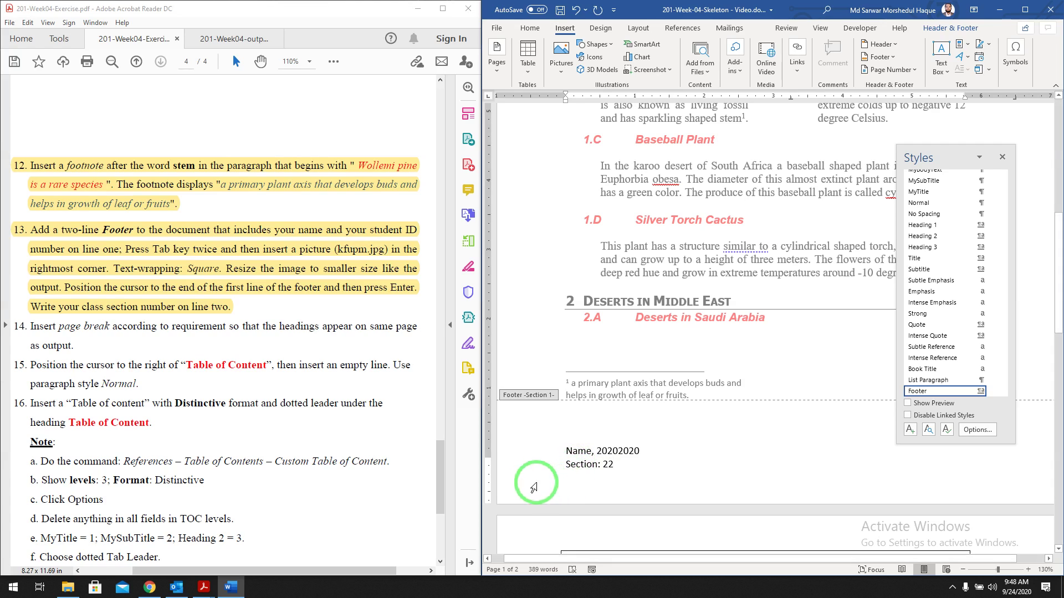
pyautogui.write('22')
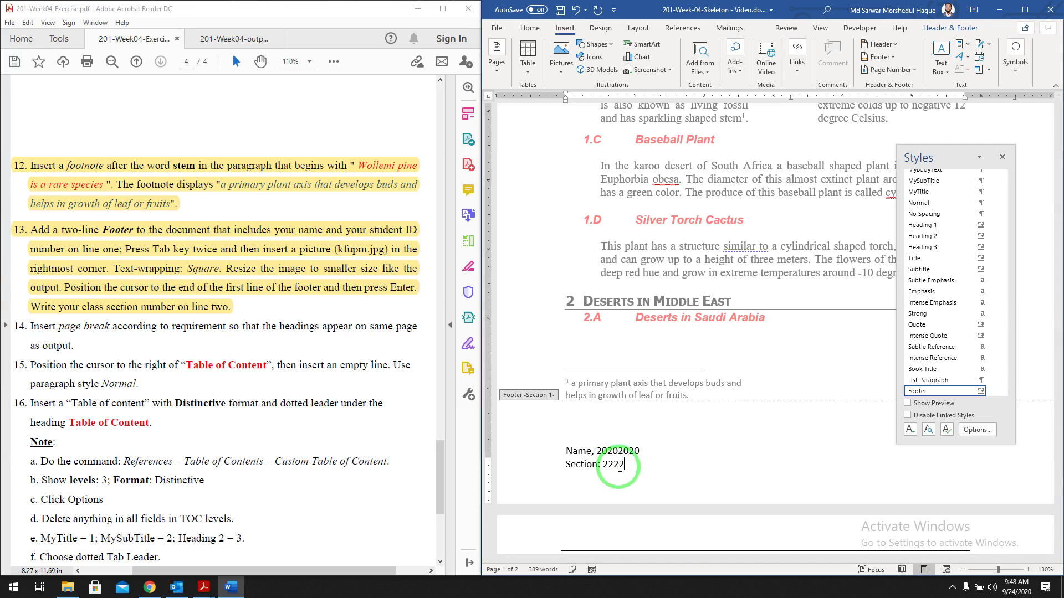
pyautogui.moveTo(621, 464); pyautogui.dragTo(613, 465)
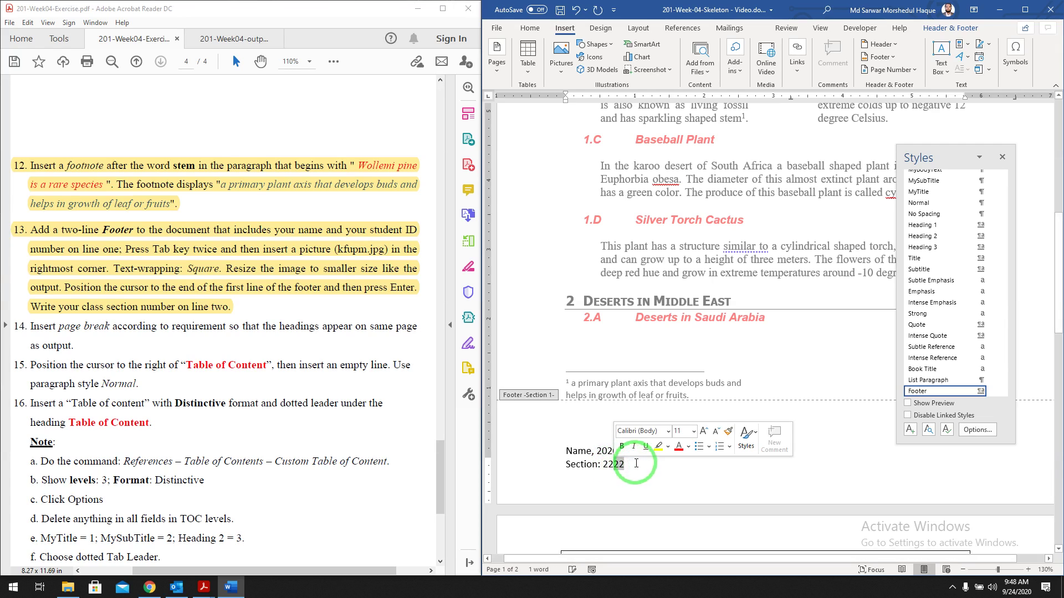
pyautogui.click(631, 467)
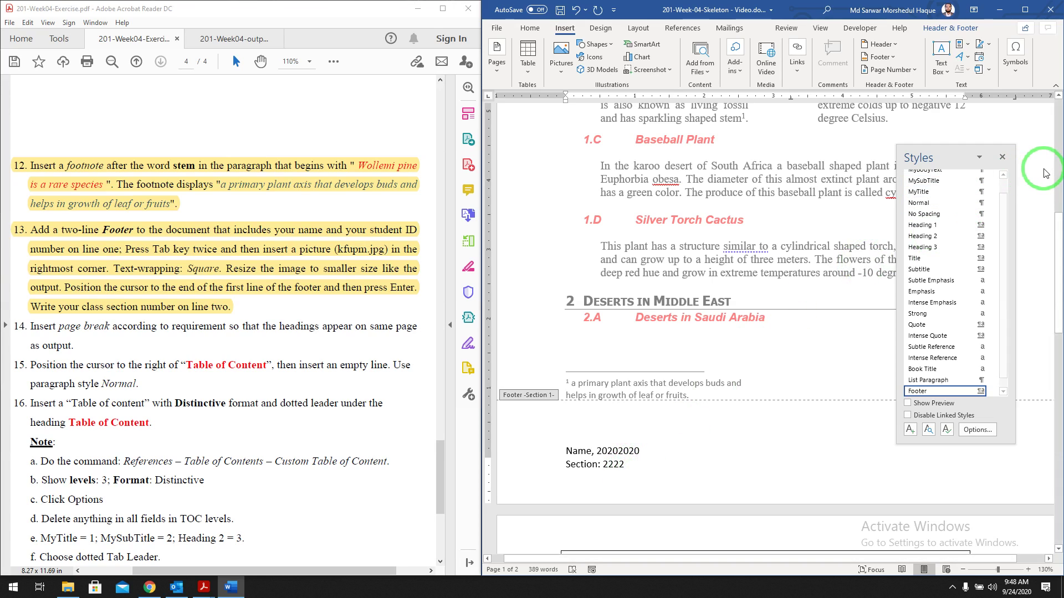
# Close the Styles pane and insert the picture kfupm.jpg at the right-hand end of the footer's second line
pyautogui.click(1002, 157)
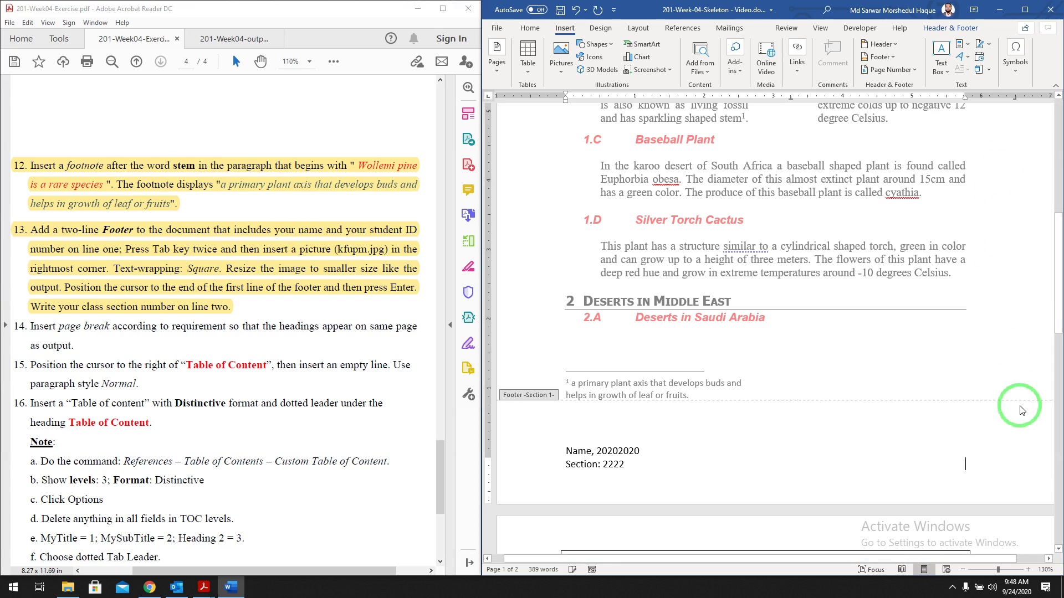
pyautogui.doubleClick(992, 467)
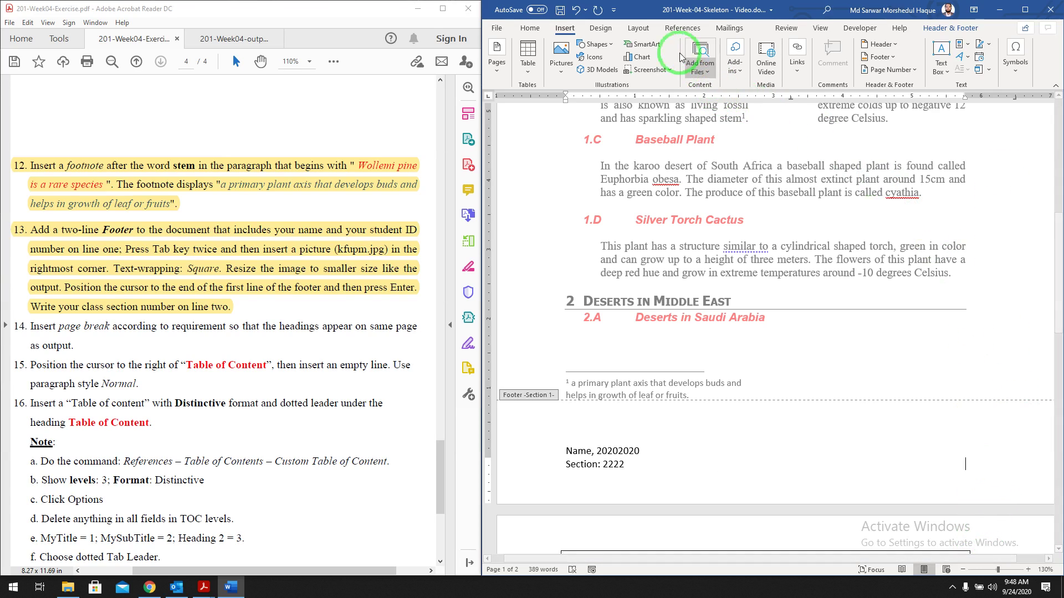
pyautogui.click(554, 64)
pyautogui.click(588, 88)
pyautogui.click(672, 91)
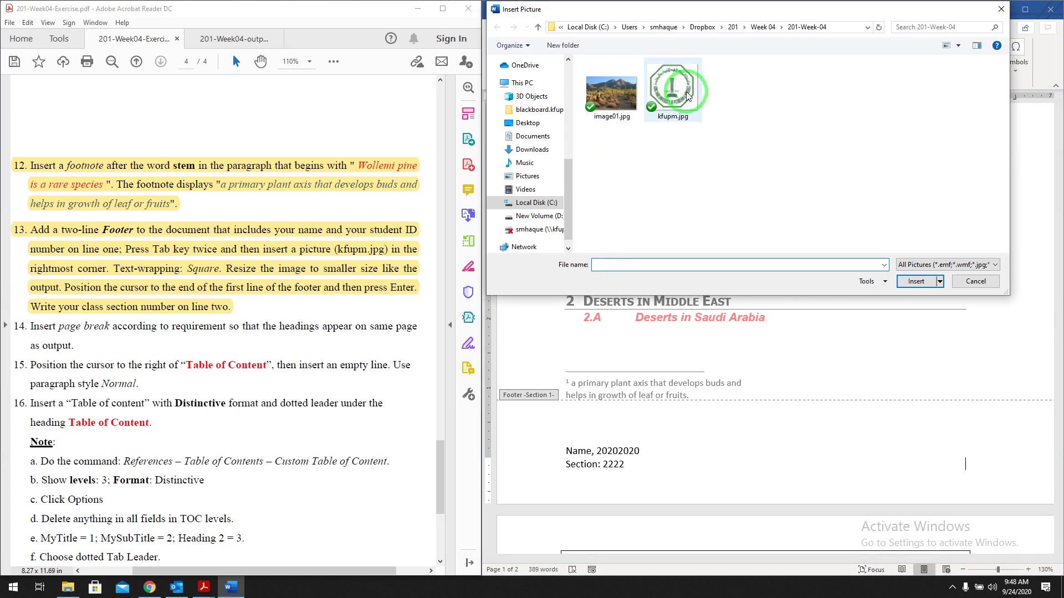
pyautogui.click(916, 281)
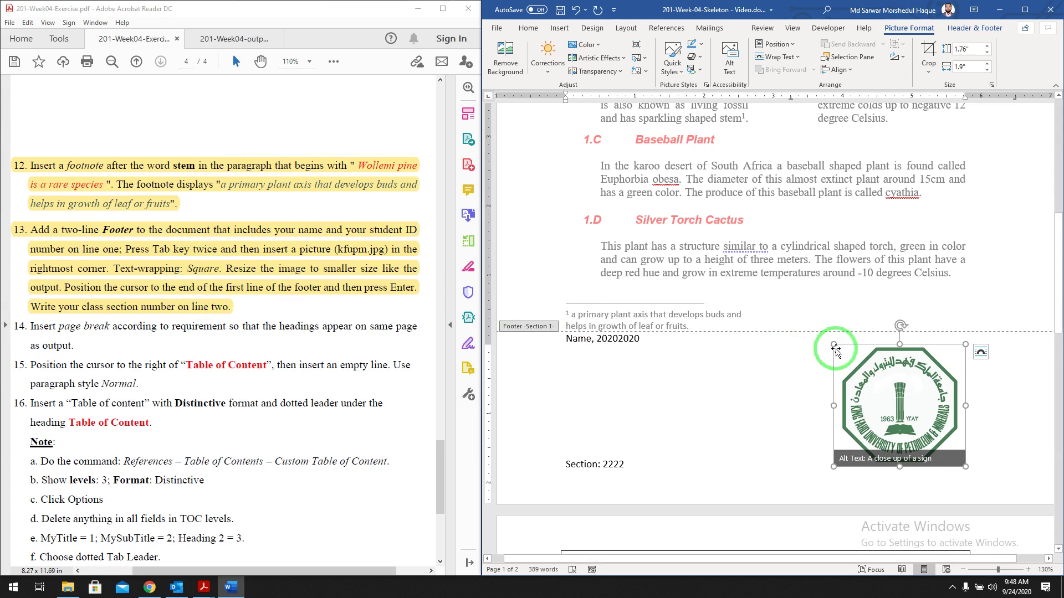
# Shrink the footer picture to about 0.66" by 0.71", give it Square text wrapping and leave footer editing
pyautogui.moveTo(832, 346); pyautogui.dragTo(915, 422)
pyautogui.click(981, 429)
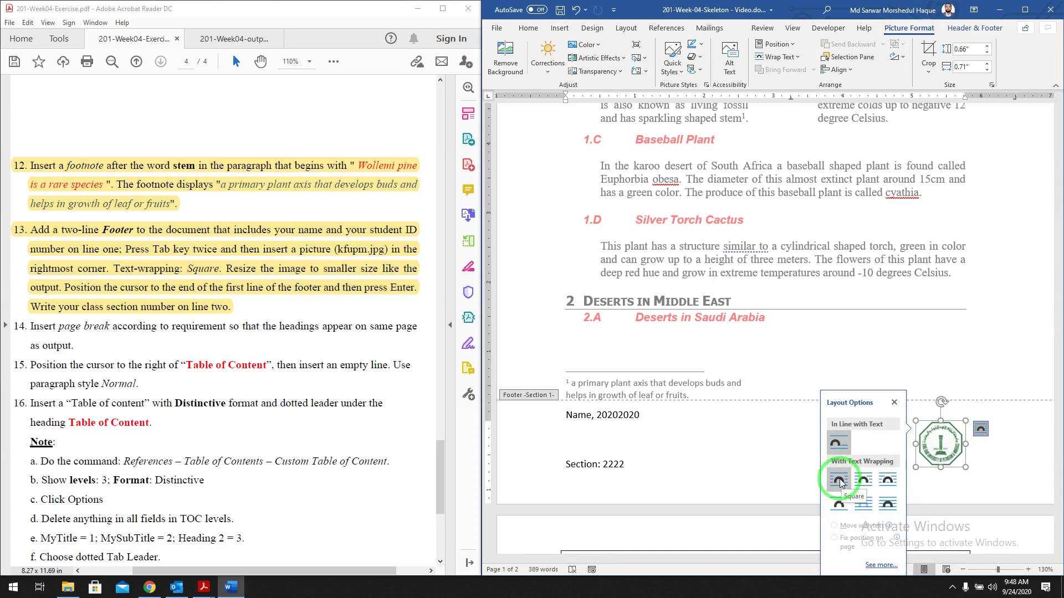
pyautogui.click(981, 428)
pyautogui.click(980, 429)
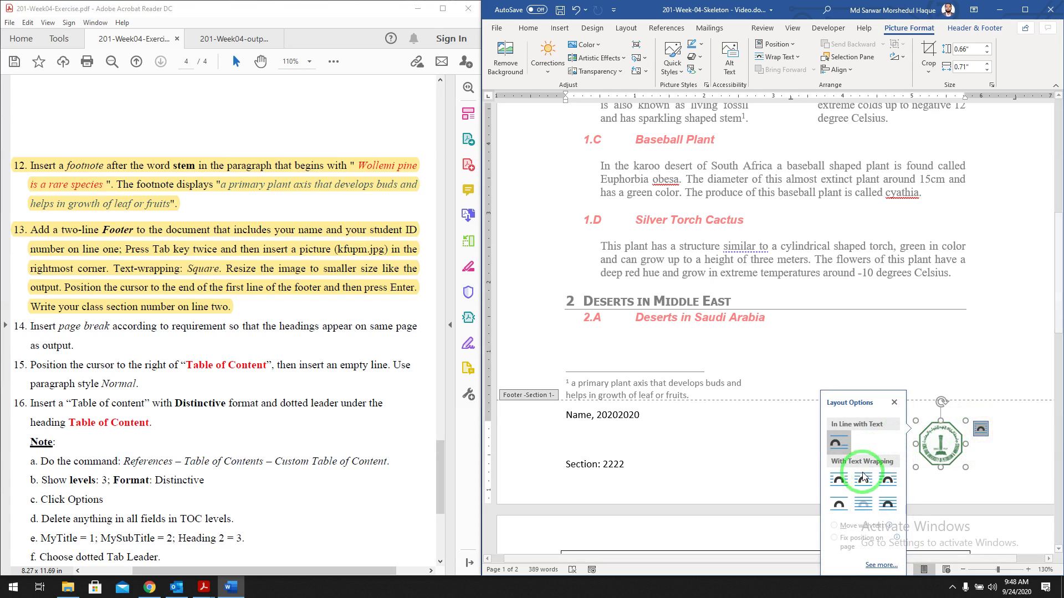
pyautogui.click(838, 480)
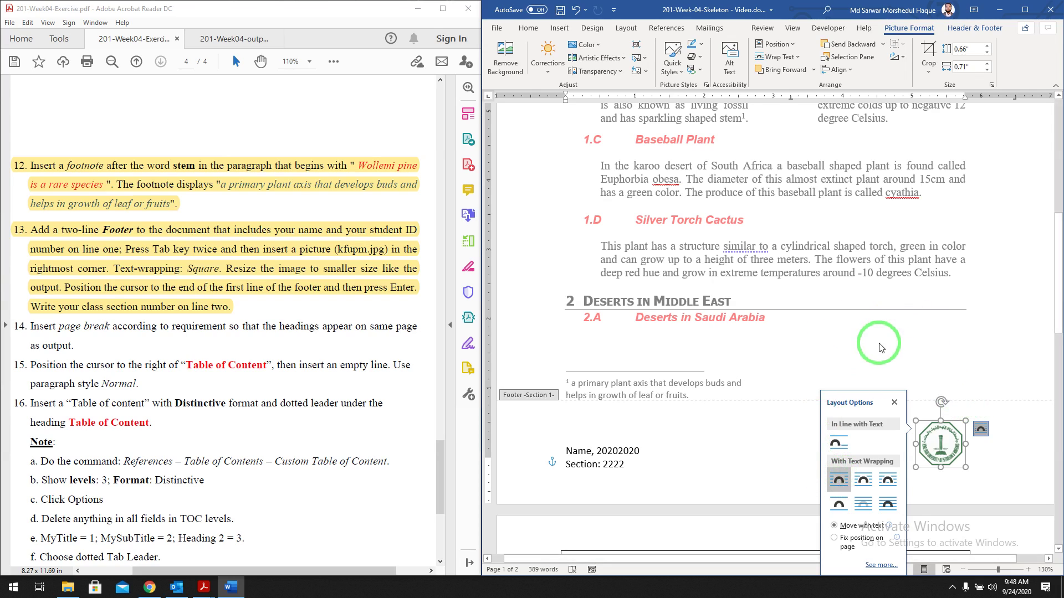
pyautogui.click(837, 356)
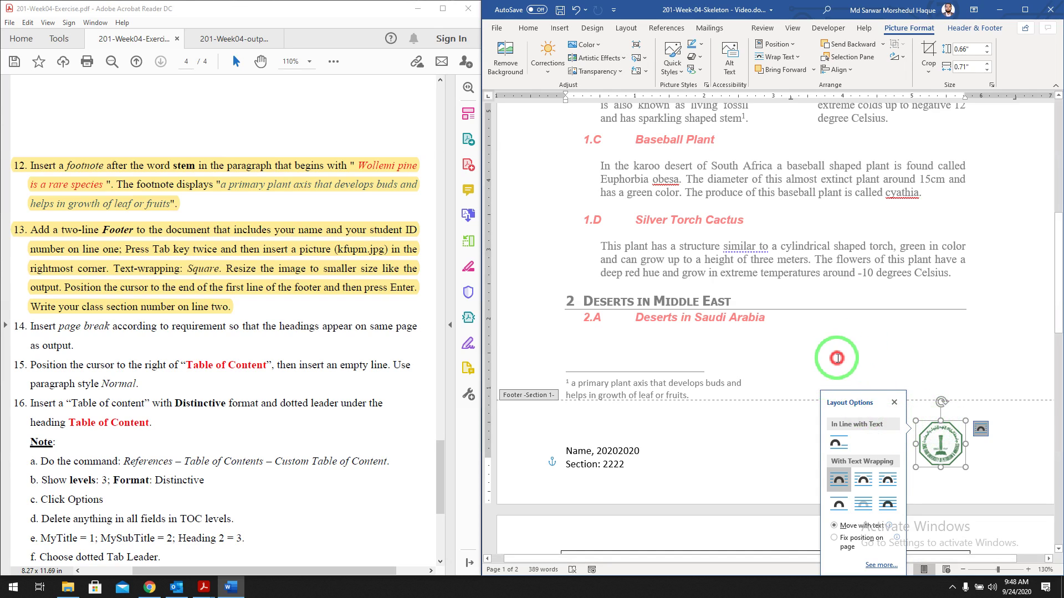
pyautogui.doubleClick(780, 343)
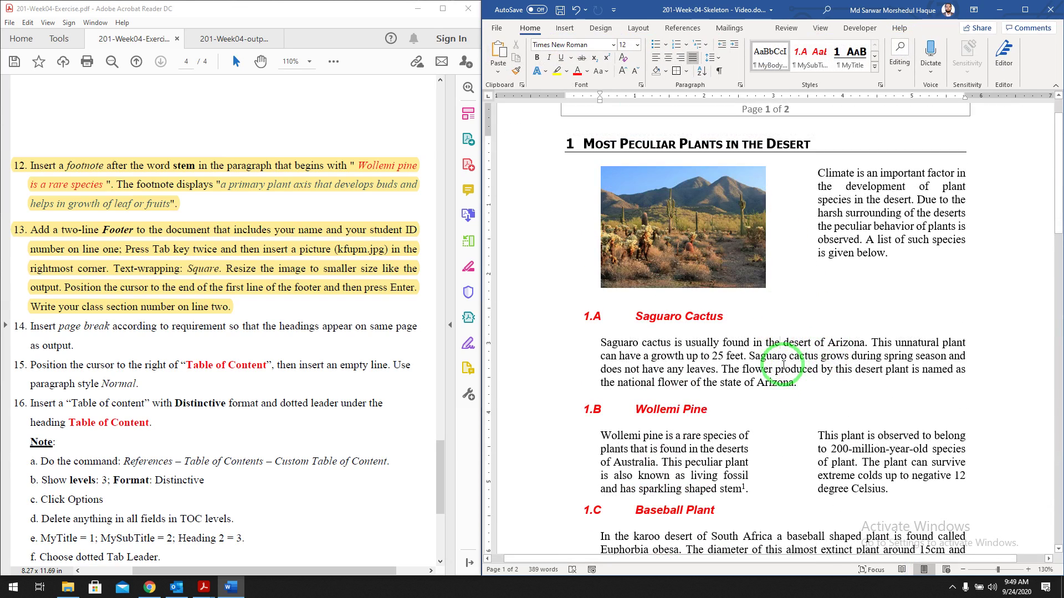
# Highlight instruction 14 about the page break in the exercise PDF
pyautogui.scroll(-5, 787, 352)
pyautogui.scroll(-5, 787, 354)
pyautogui.scroll(-3, 150, 255)
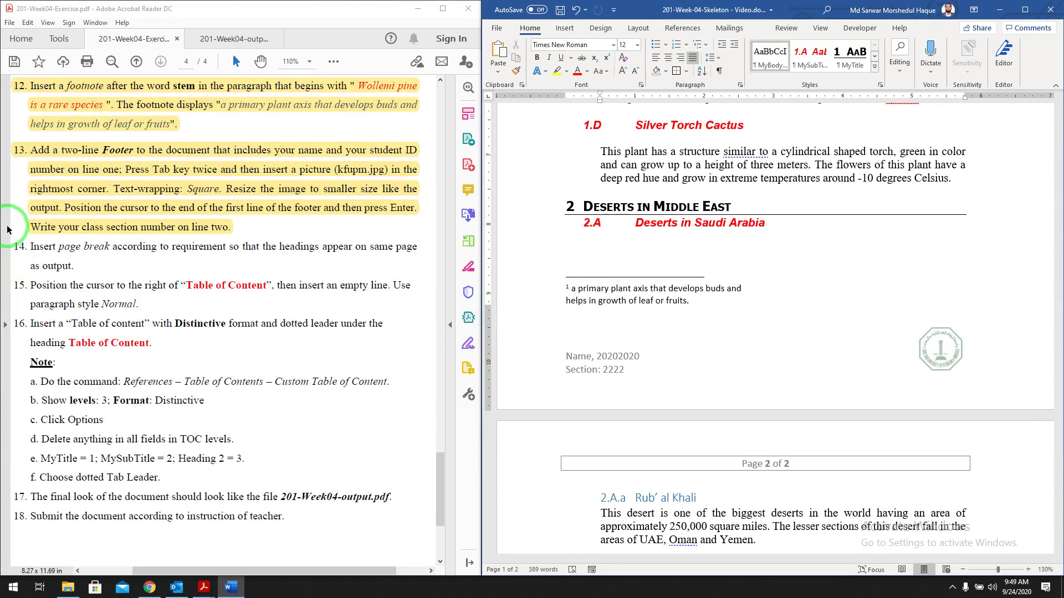
pyautogui.moveTo(89, 268); pyautogui.dragTo(16, 245)
pyautogui.click(75, 265)
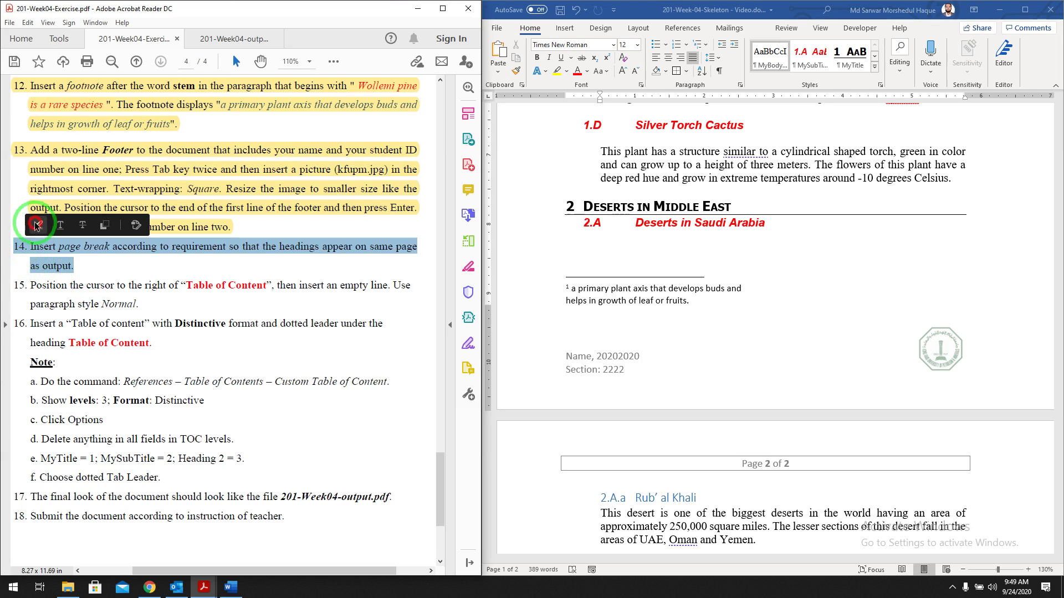
pyautogui.click(36, 225)
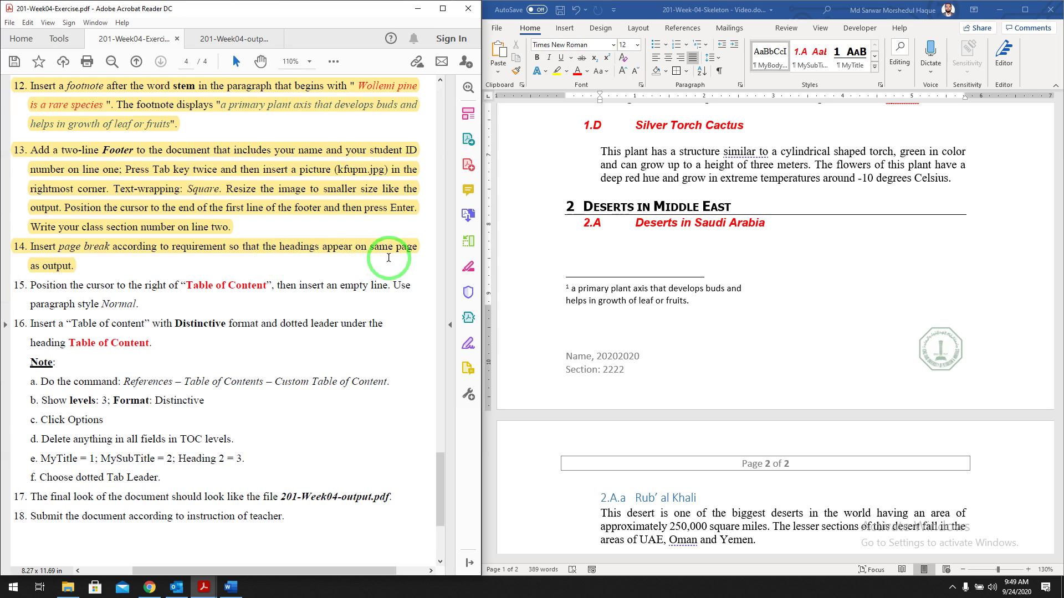
# Compare the sample output PDF with the Word document to see which headings belong on each page
pyautogui.click(233, 40)
pyautogui.scroll(6, 258, 233)
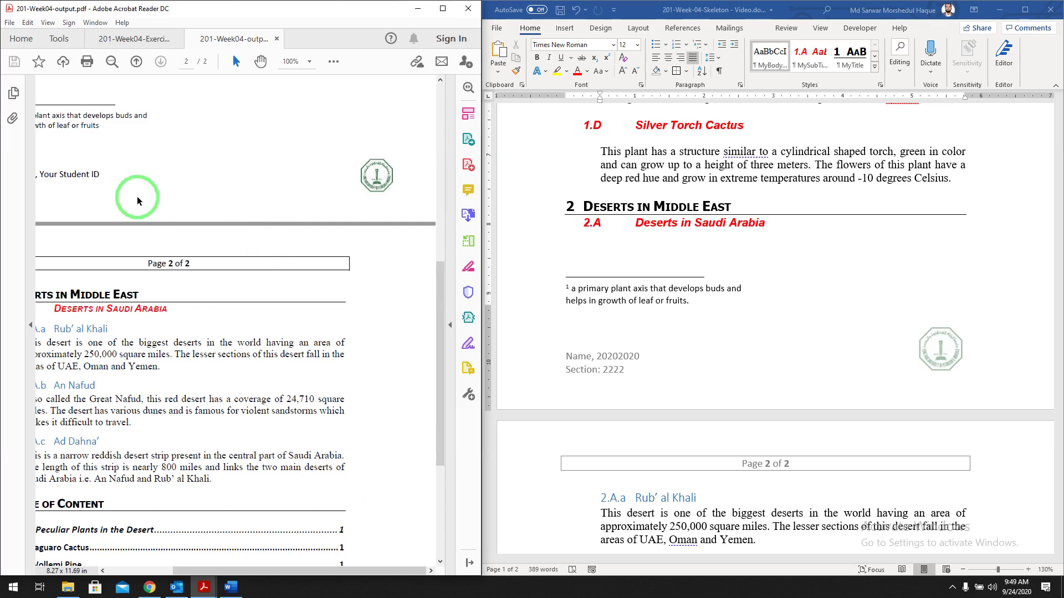
pyautogui.keyDown('ctrl'); pyautogui.scroll(-2, 154, 214); pyautogui.keyUp('ctrl')
pyautogui.scroll(6, 154, 214)
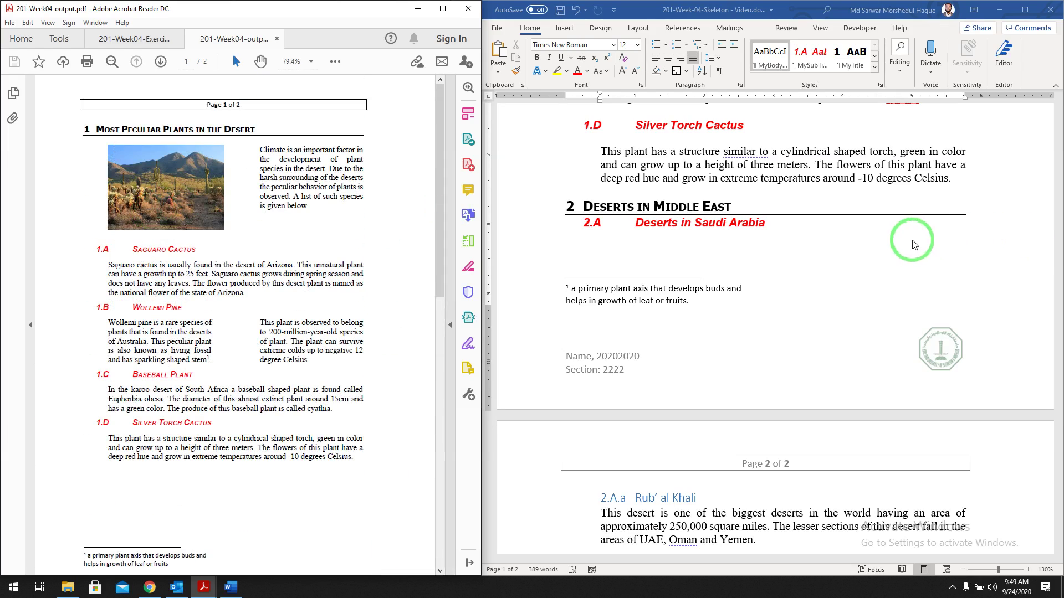
pyautogui.scroll(8, 913, 241)
pyautogui.scroll(3, 915, 245)
pyautogui.scroll(-7, 917, 247)
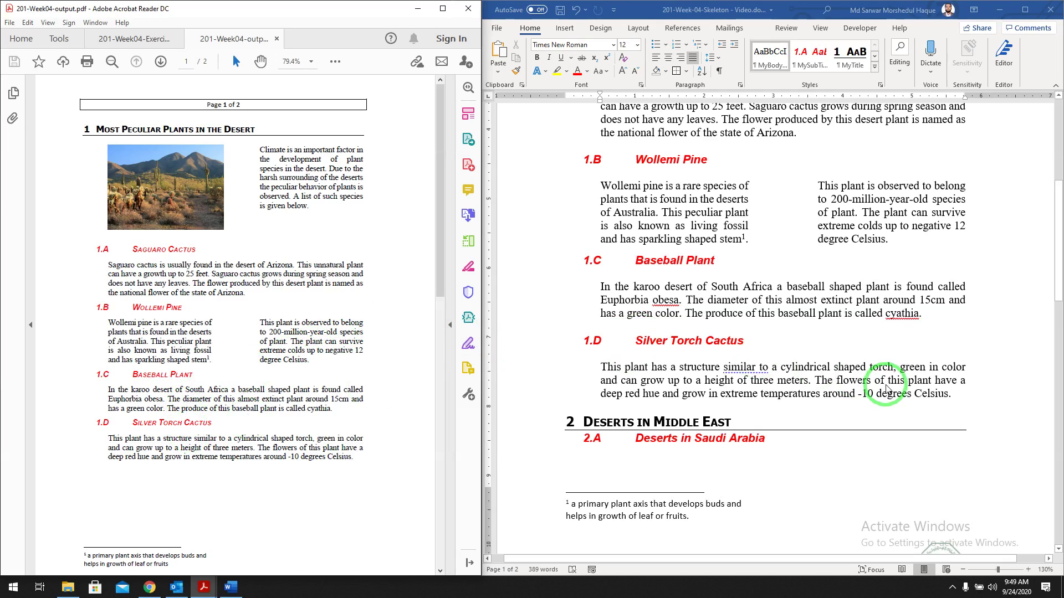
pyautogui.scroll(-3, 903, 463)
pyautogui.scroll(-4, 154, 349)
pyautogui.scroll(-6, 153, 349)
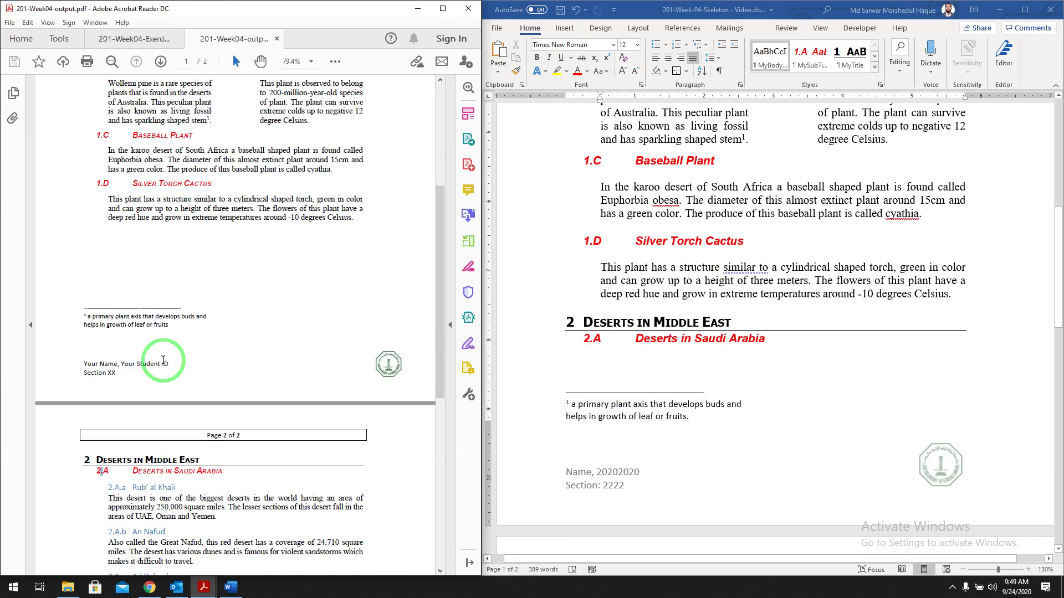
pyautogui.scroll(2, 129, 363)
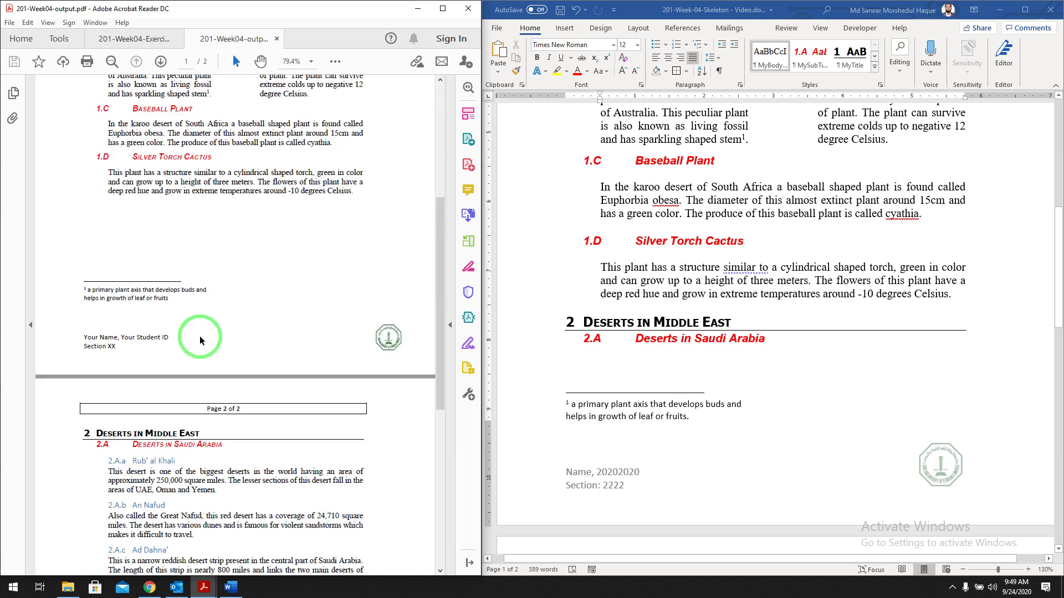
# Insert a page break at the end of the Silver Torch Cactus paragraph, before the "Deserts in Middle East" heading
pyautogui.click(781, 319)
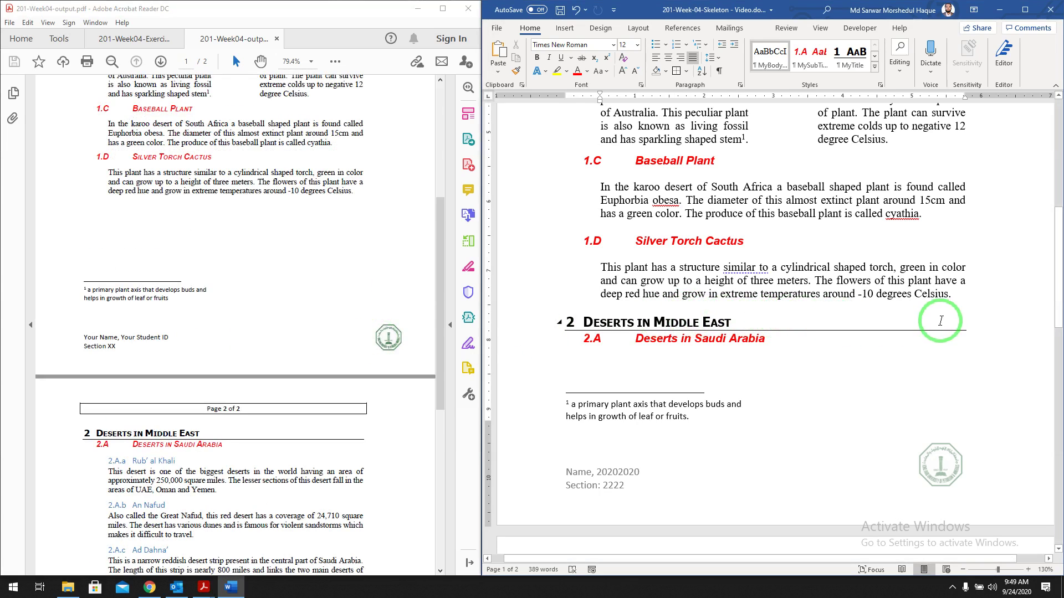
pyautogui.click(958, 296)
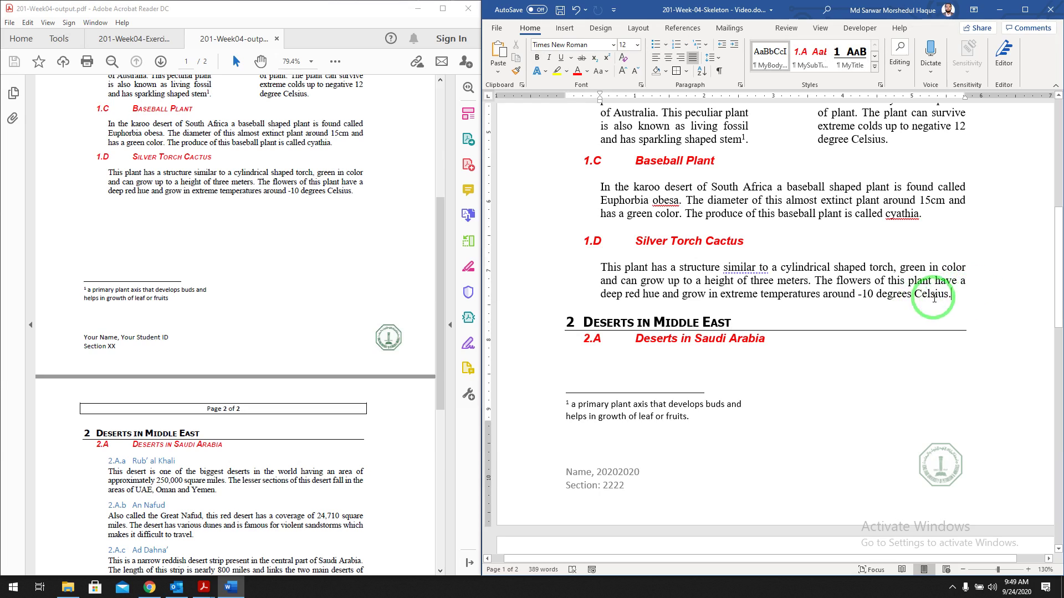
pyautogui.click(639, 33)
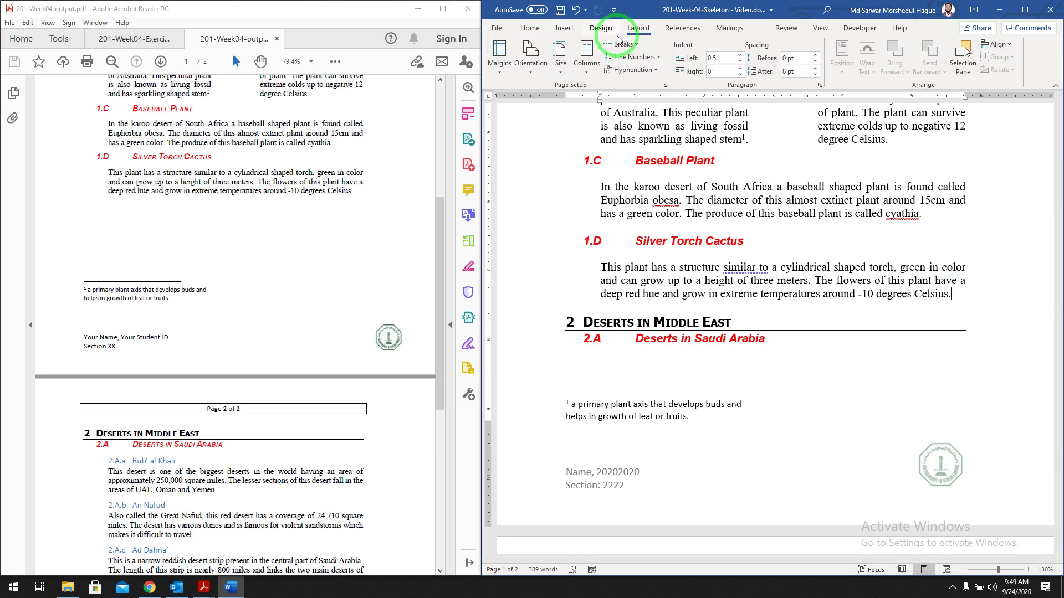
pyautogui.click(634, 46)
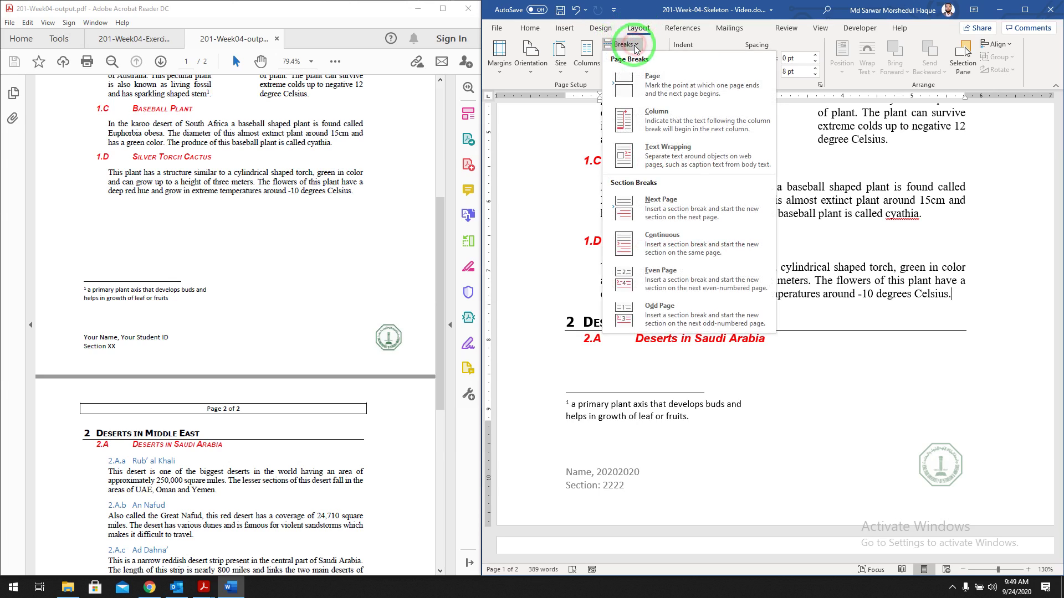
pyautogui.click(675, 92)
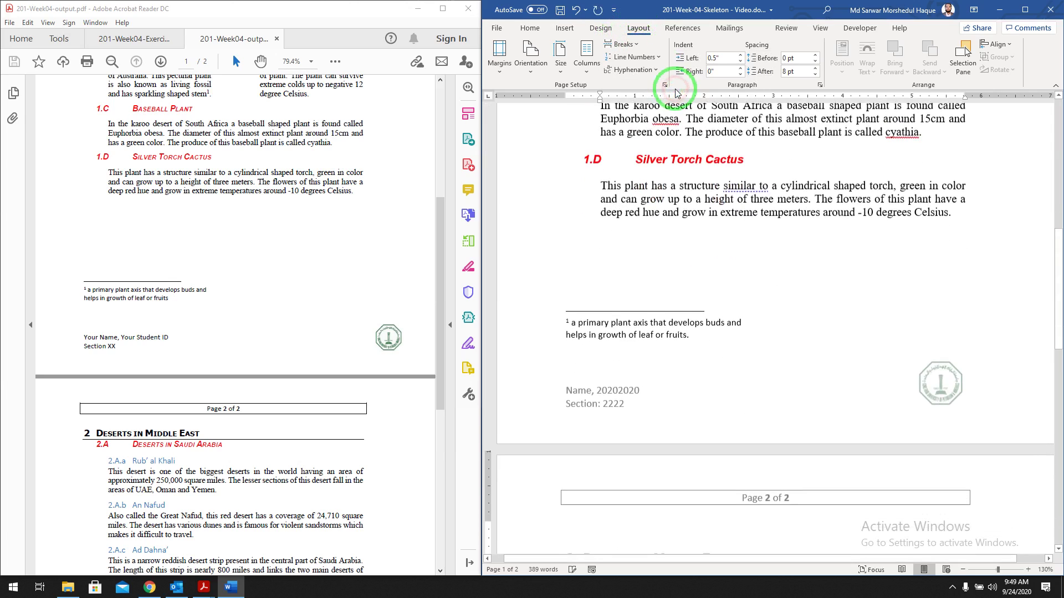
# Compare the document's second page, down to the Table of Content heading, with the sample output PDF
pyautogui.scroll(-5, 737, 372)
pyautogui.scroll(1, 737, 377)
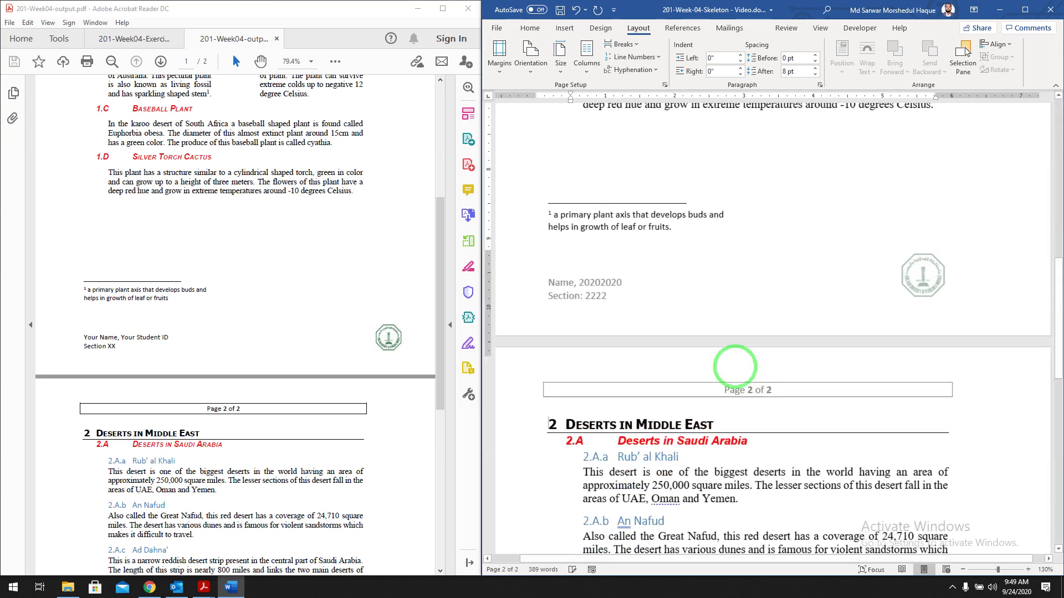
pyautogui.scroll(-3, 513, 432)
pyautogui.scroll(-1, 610, 335)
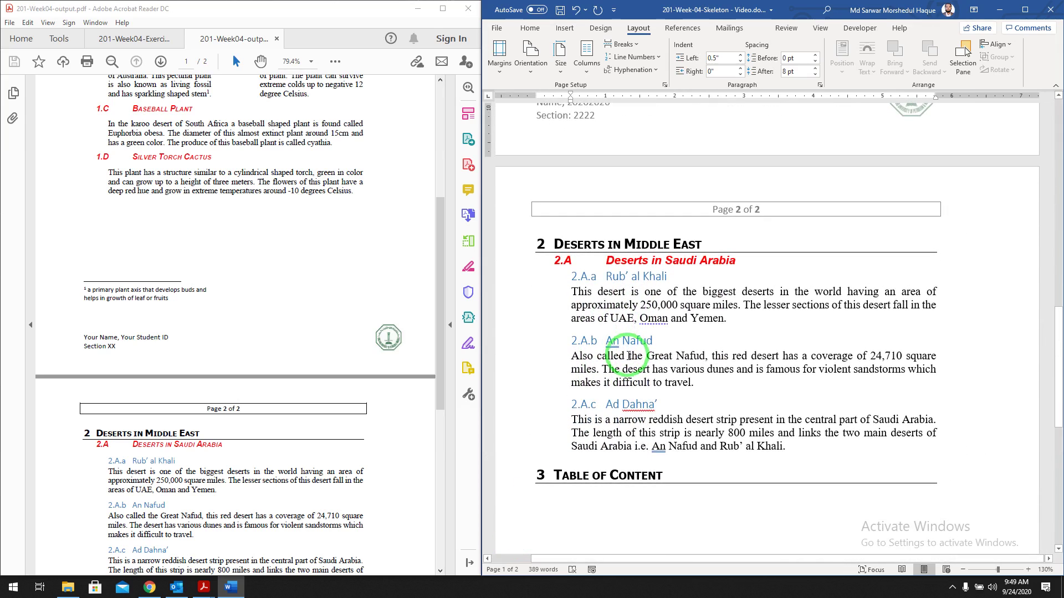
pyautogui.scroll(-6, 271, 338)
pyautogui.scroll(-2, 167, 350)
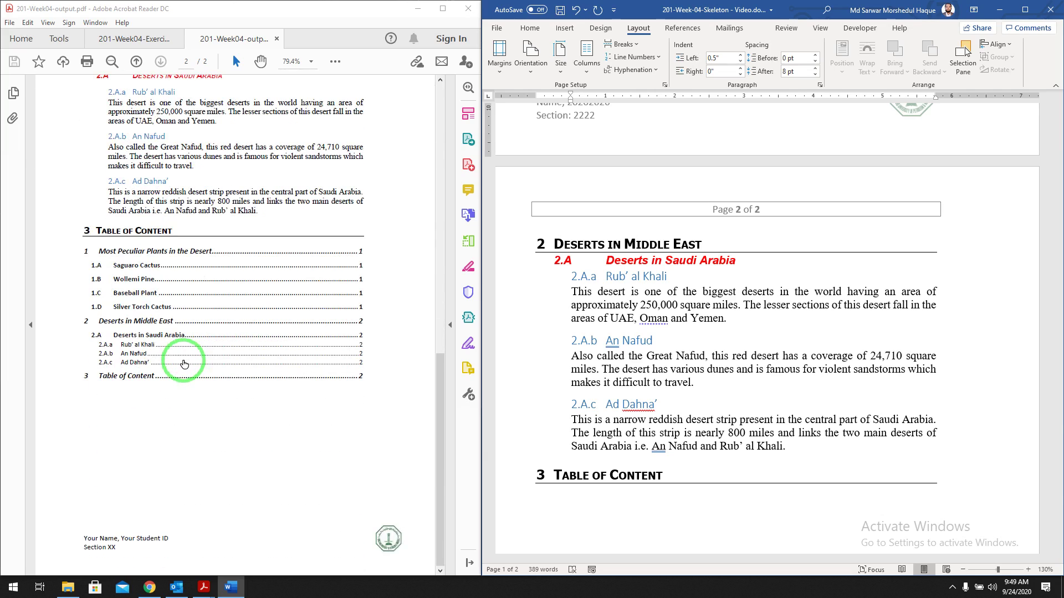
pyautogui.scroll(-5, 837, 461)
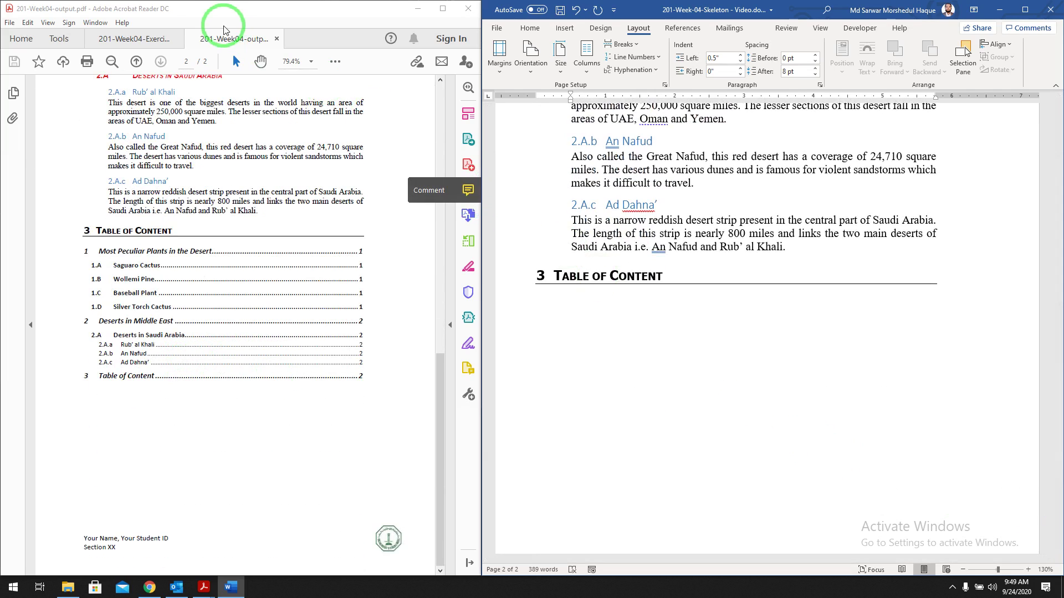
# Highlight instruction 15 about the empty line after "Table of Content" in the exercise PDF
pyautogui.click(138, 37)
pyautogui.moveTo(32, 285); pyautogui.dragTo(147, 302)
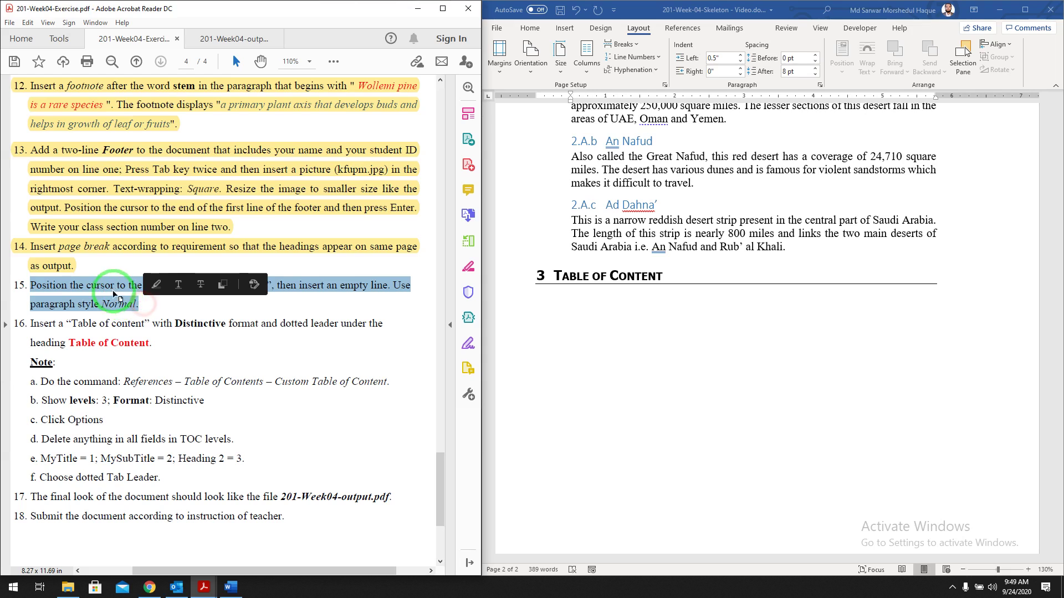
pyautogui.click(156, 292)
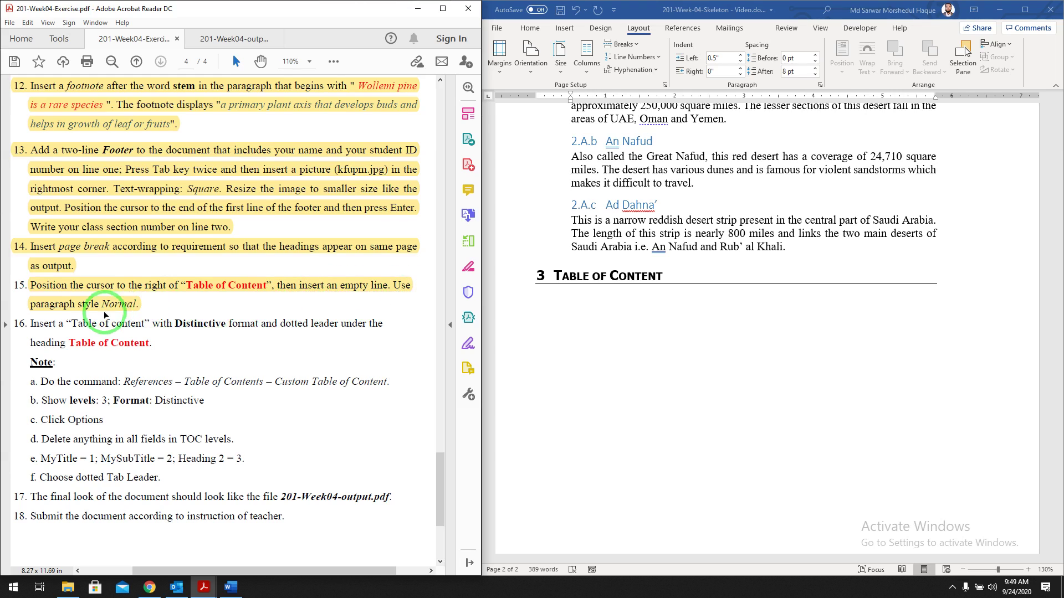
# Insert an empty line after the "Table of Content" heading in the Word document and apply the Normal style to it
pyautogui.click(671, 277)
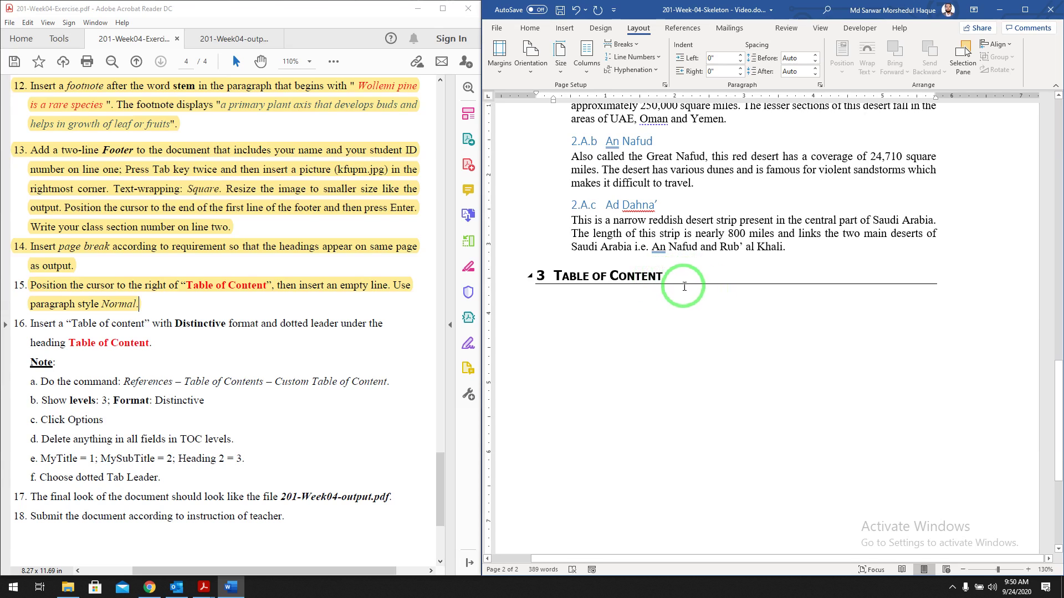
pyautogui.press('Return')
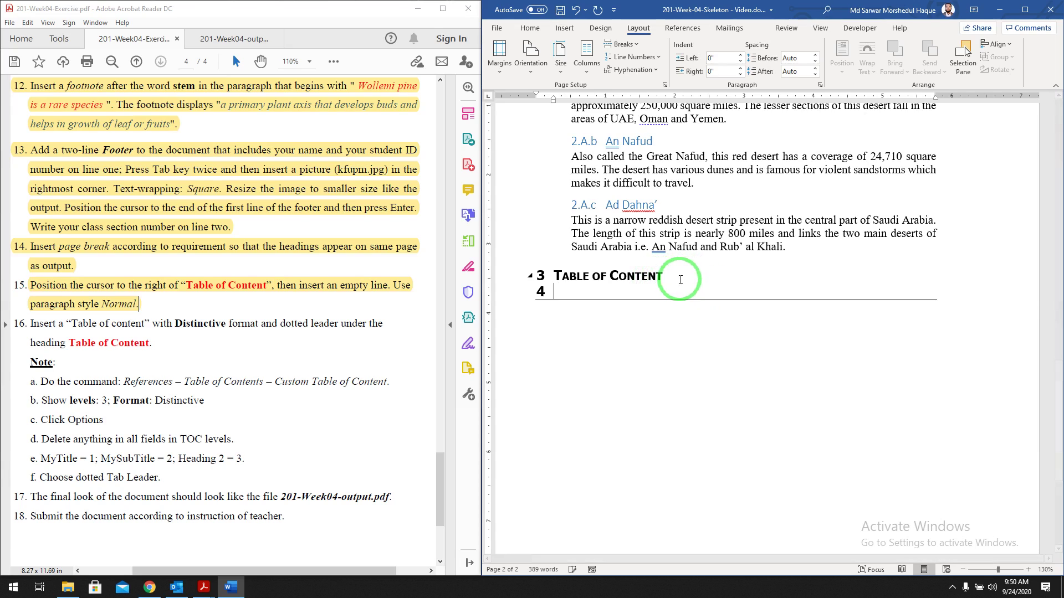
pyautogui.click(529, 29)
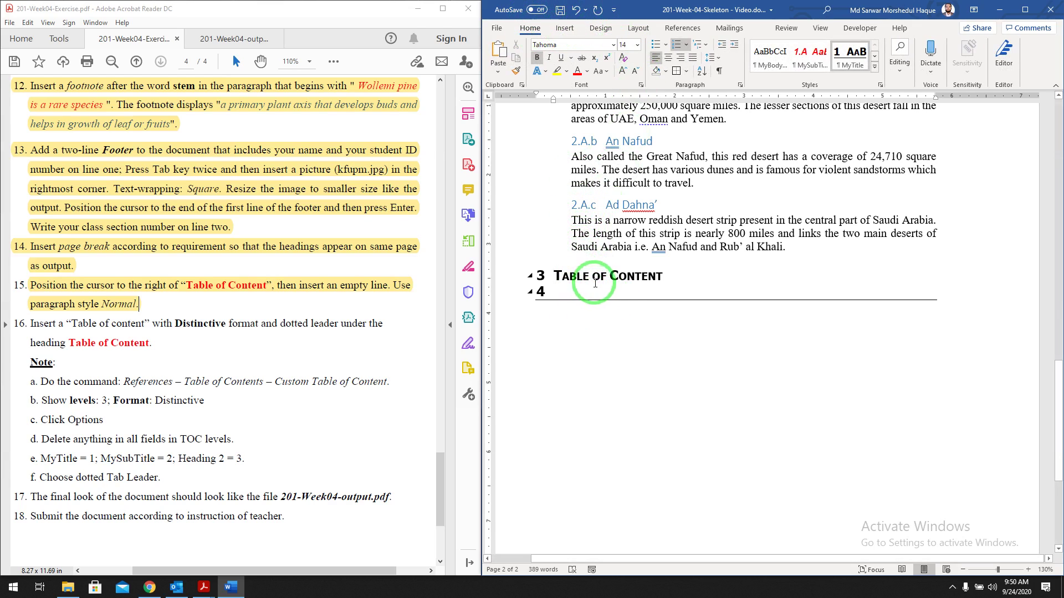
pyautogui.click(880, 84)
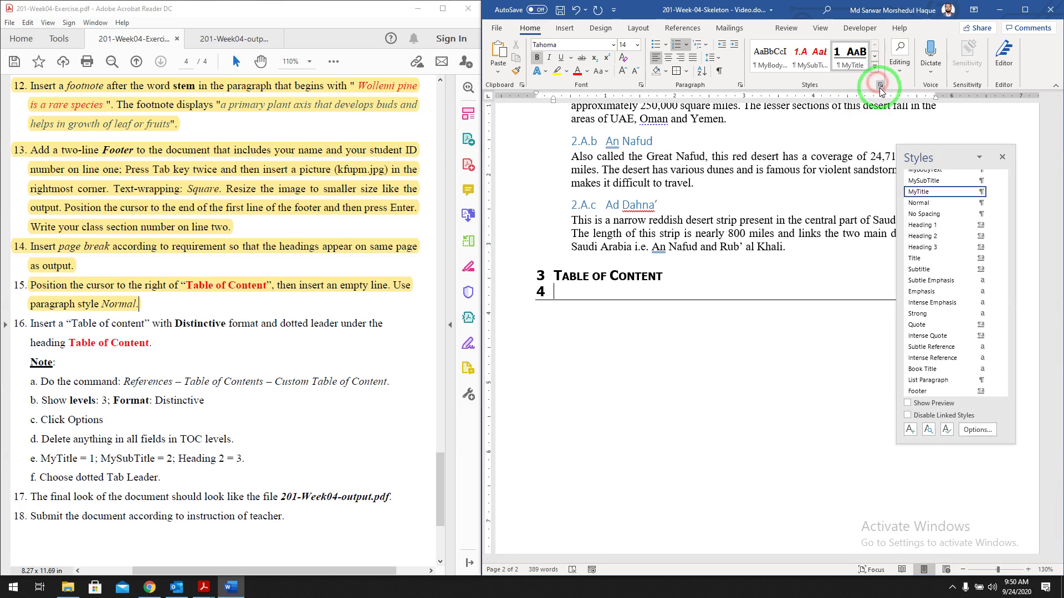
pyautogui.click(919, 203)
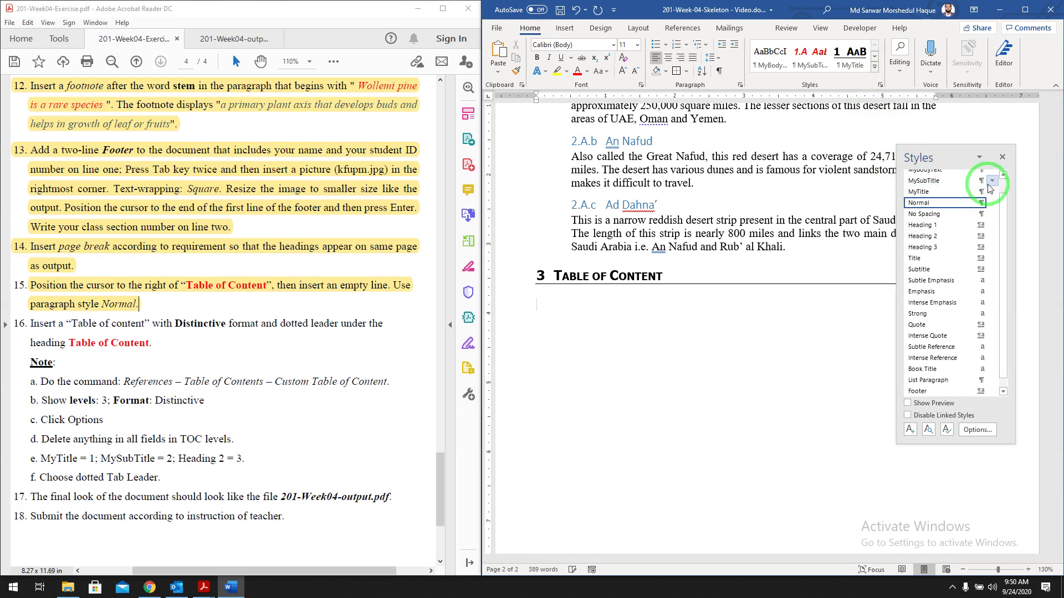
pyautogui.click(1002, 159)
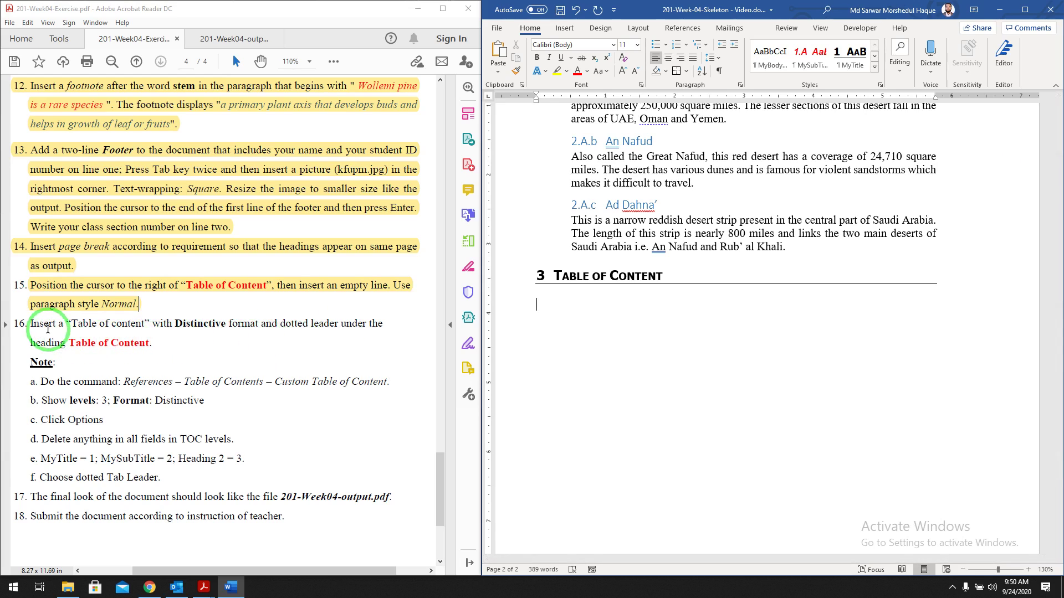
# Highlight the main sentence of instruction 16 about the Distinctive table of contents in the exercise PDF
pyautogui.moveTo(29, 323); pyautogui.dragTo(152, 344)
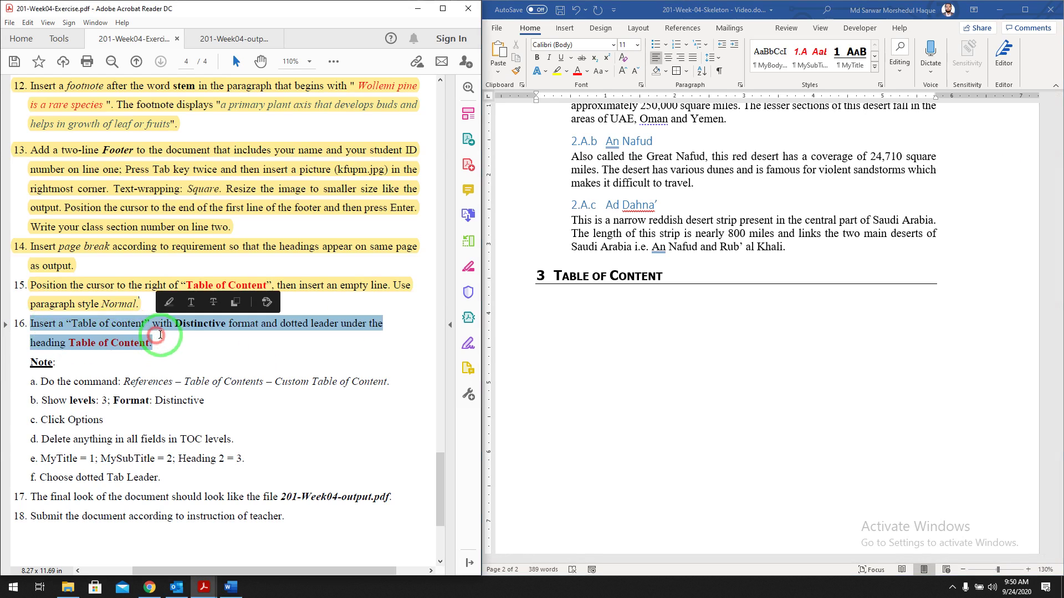
pyautogui.click(169, 303)
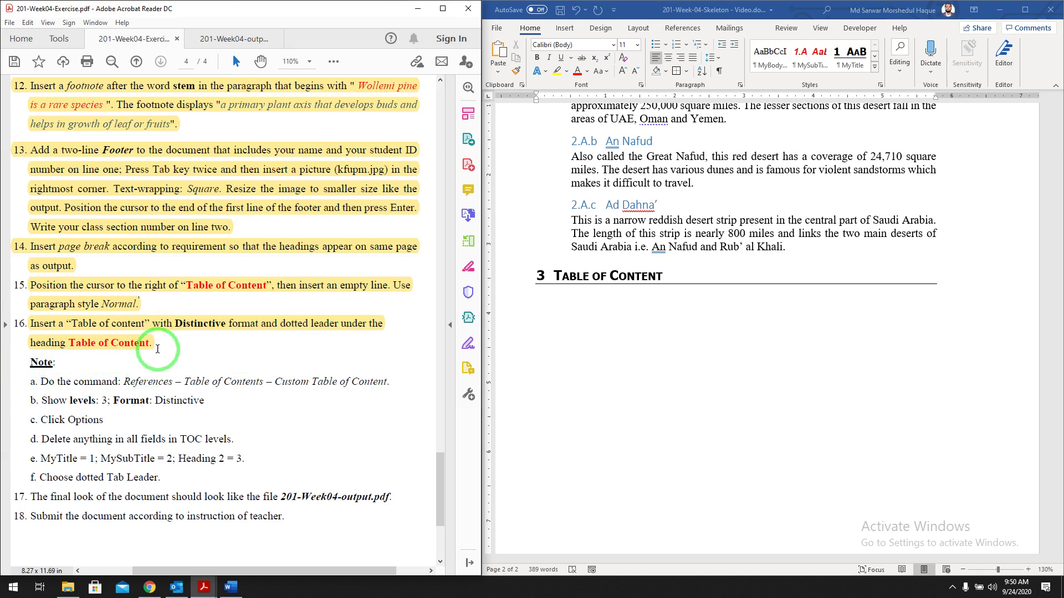
# Start a custom table of contents on the empty line, with the Distinctive format and a dotted tab leader
pyautogui.click(554, 308)
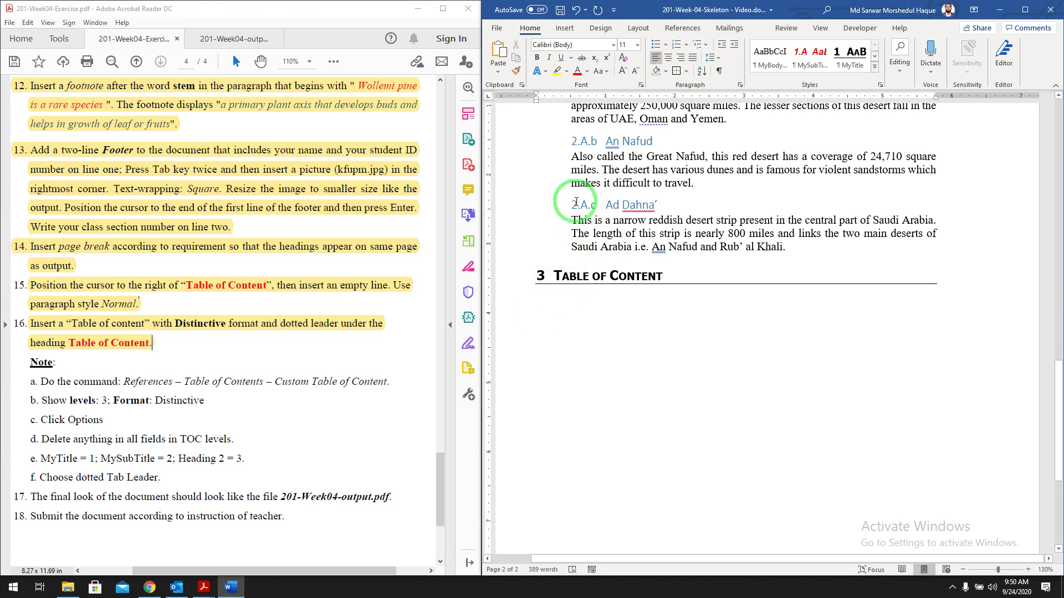
pyautogui.click(681, 31)
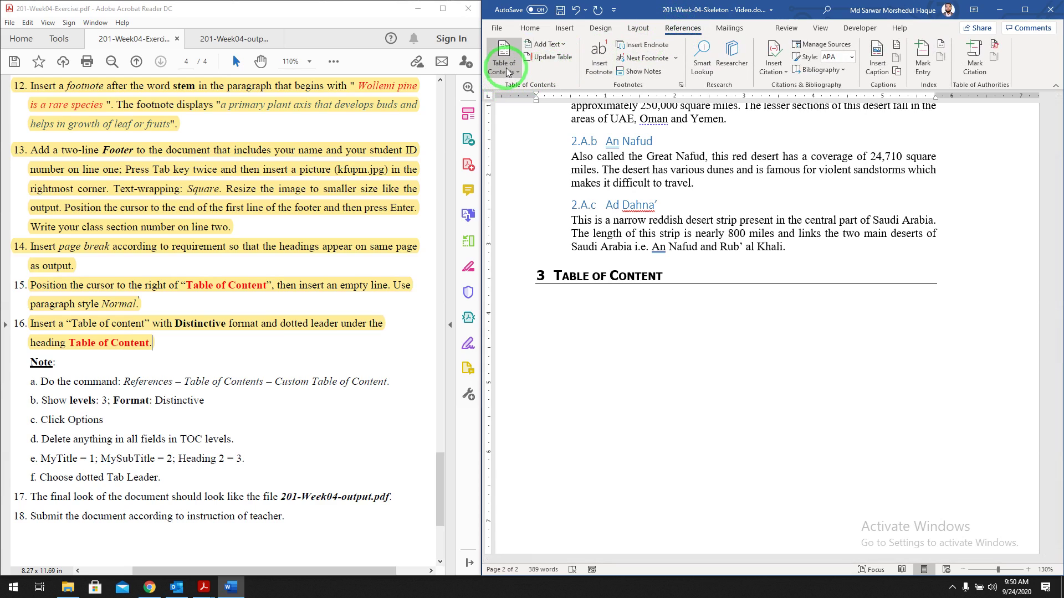
pyautogui.click(505, 67)
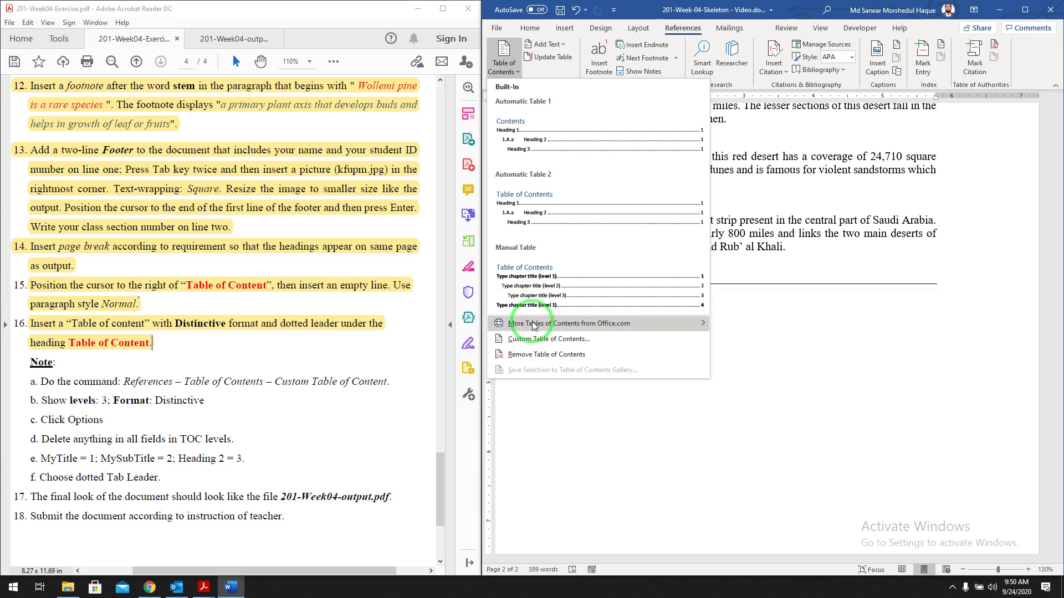
pyautogui.click(560, 343)
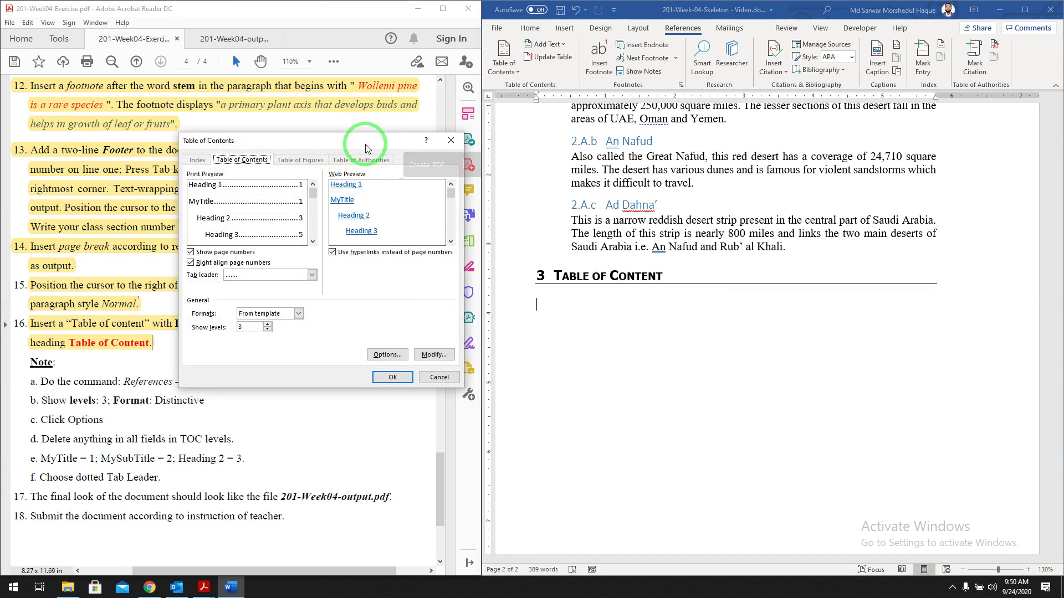
pyautogui.moveTo(365, 148); pyautogui.dragTo(489, 209)
pyautogui.click(422, 375)
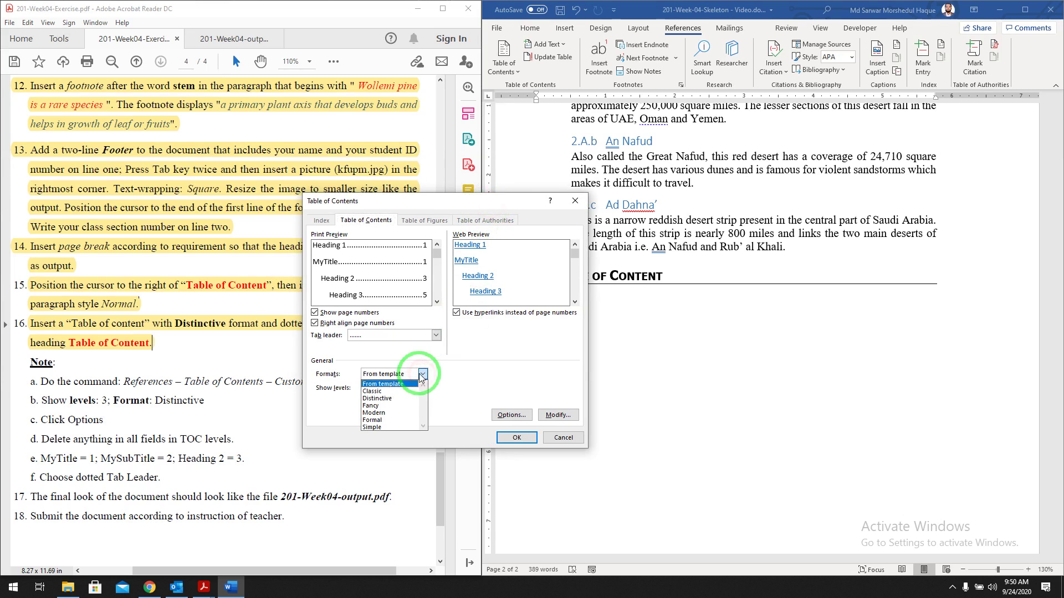
pyautogui.click(382, 399)
pyautogui.moveTo(433, 200); pyautogui.dragTo(568, 209)
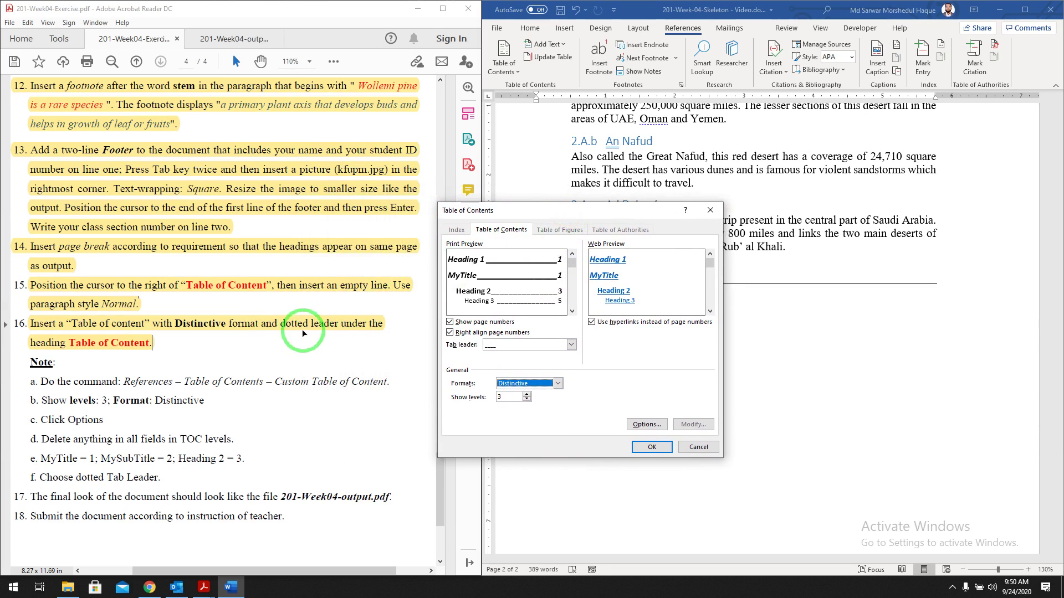
pyautogui.click(569, 344)
pyautogui.click(513, 364)
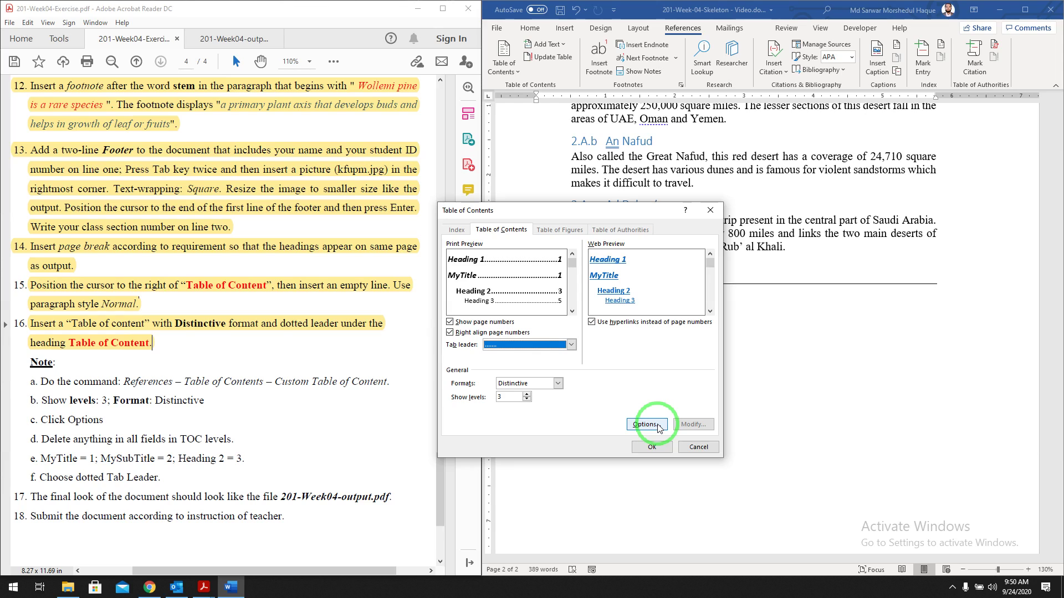
# Highlight the notes a to f under instruction 16 in the exercise PDF
pyautogui.moveTo(621, 211); pyautogui.dragTo(878, 259)
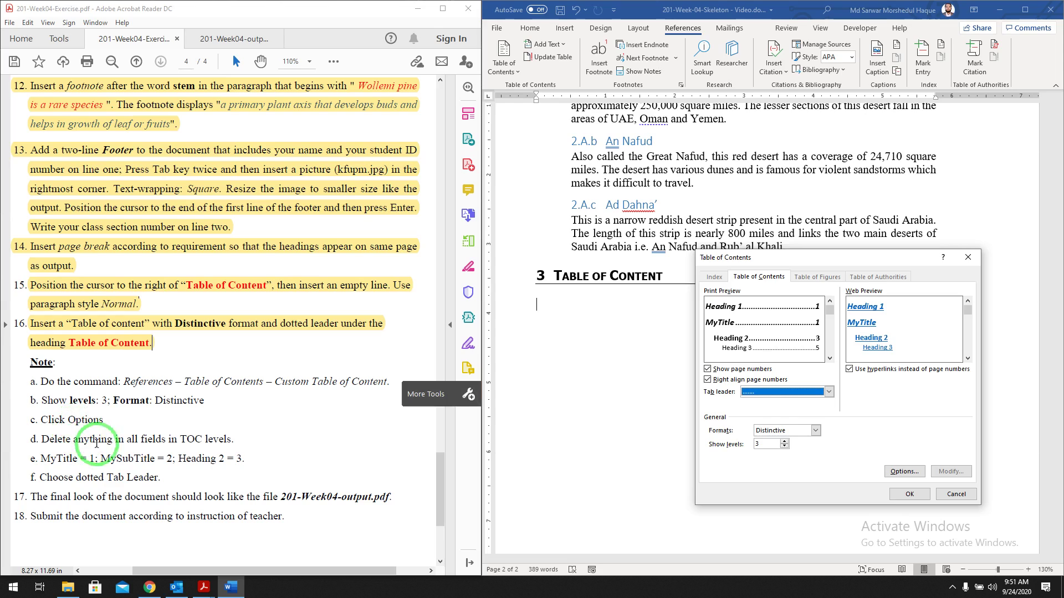
pyautogui.moveTo(169, 493); pyautogui.dragTo(34, 358)
pyautogui.click(43, 341)
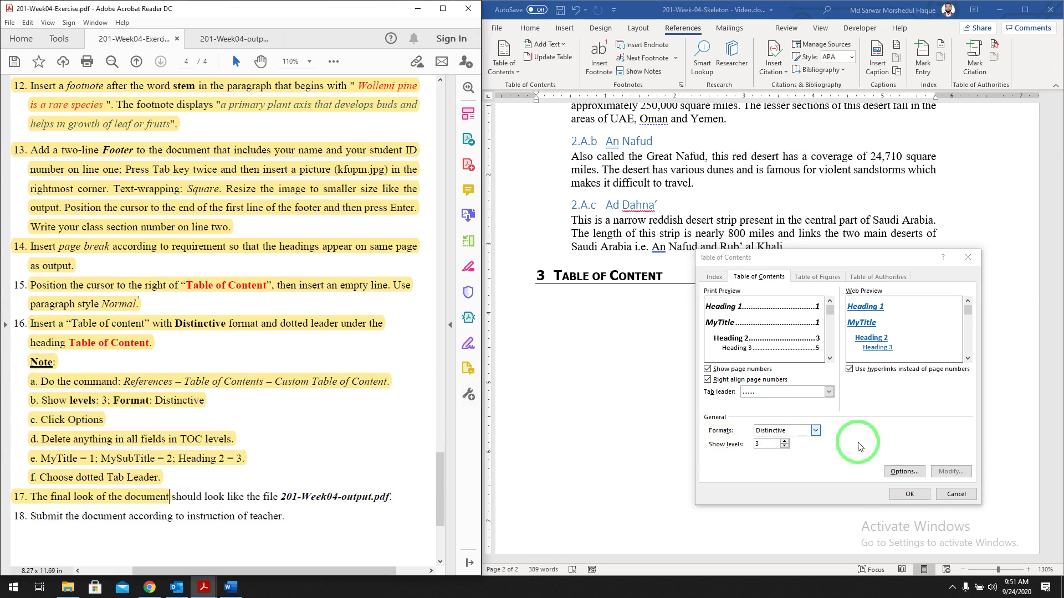
# In the table of contents options, clear the TOC levels of Heading 1, Heading 2 and Heading 3
pyautogui.click(915, 475)
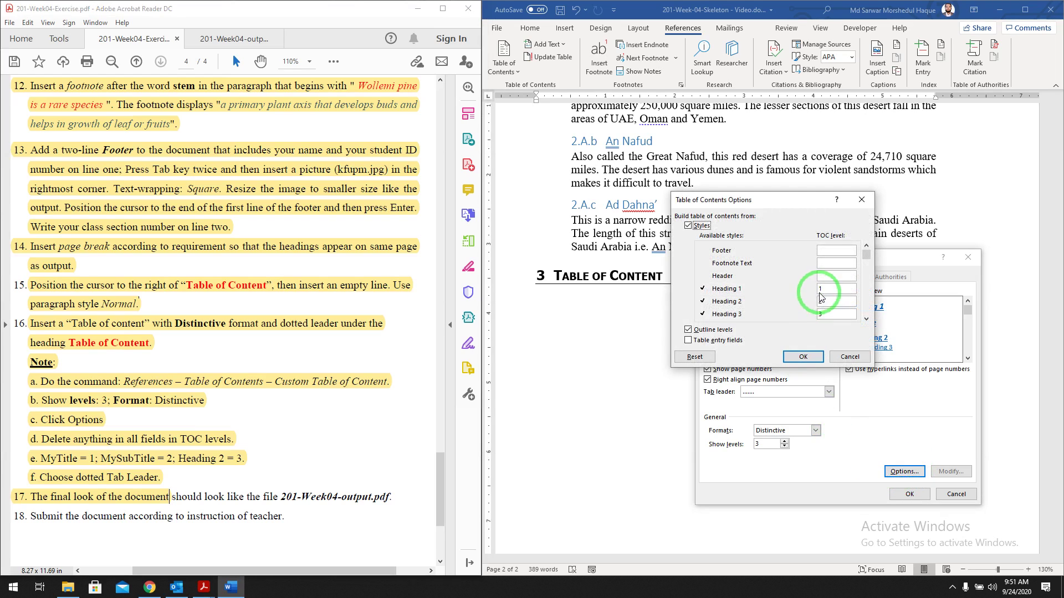
pyautogui.moveTo(796, 198); pyautogui.dragTo(645, 283)
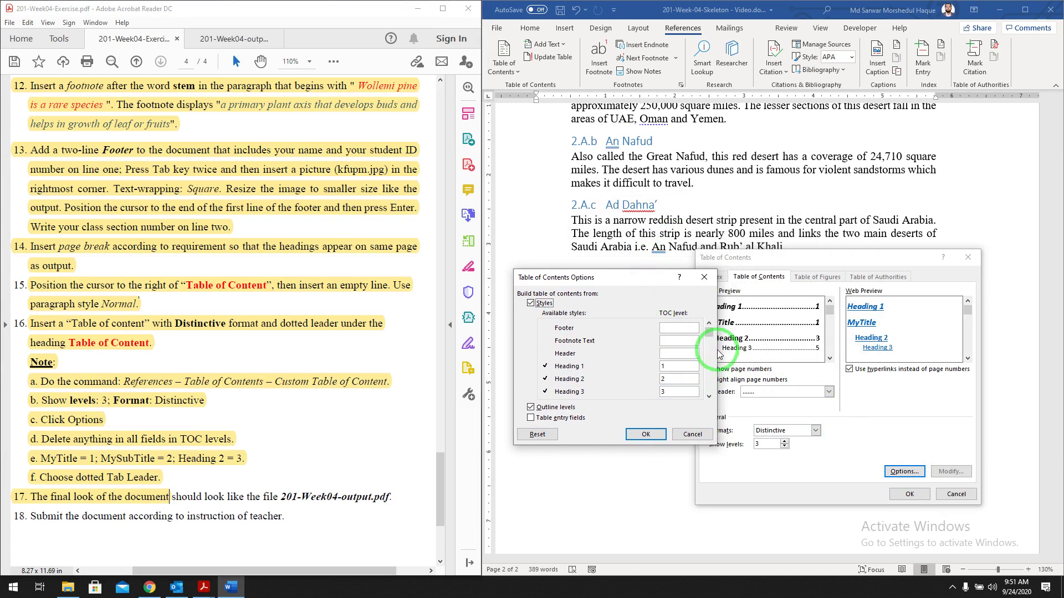
pyautogui.click(681, 379)
pyautogui.press('BackSpace')
pyautogui.click(682, 391)
pyautogui.press('BackSpace')
pyautogui.moveTo(712, 404); pyautogui.dragTo(710, 398)
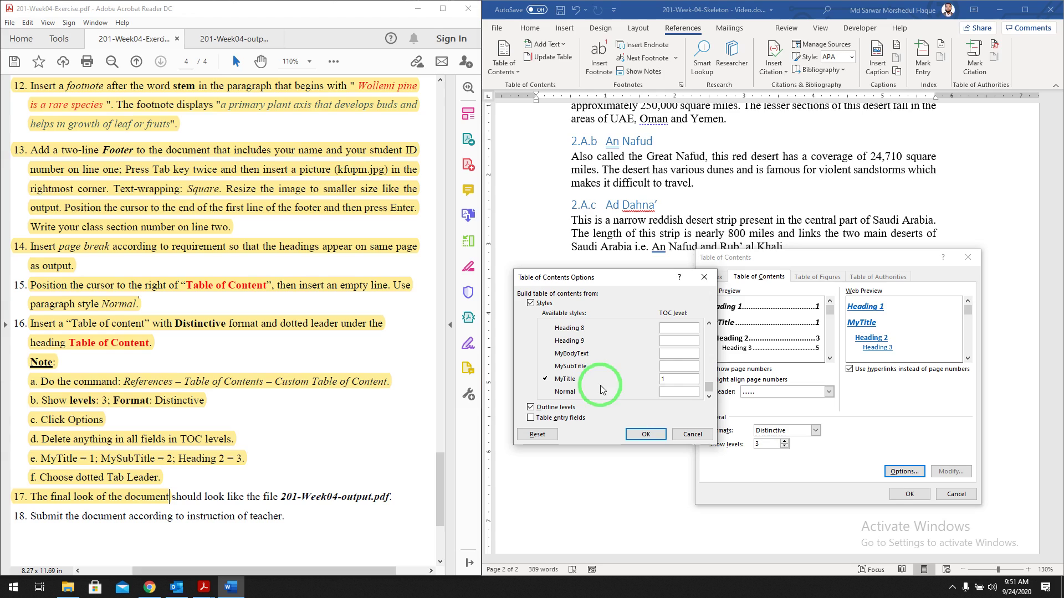
# Assign TOC level 2 to MySubTitle and level 3 to Heading 2, and insert the table of contents
pyautogui.click(674, 368)
pyautogui.write('2')
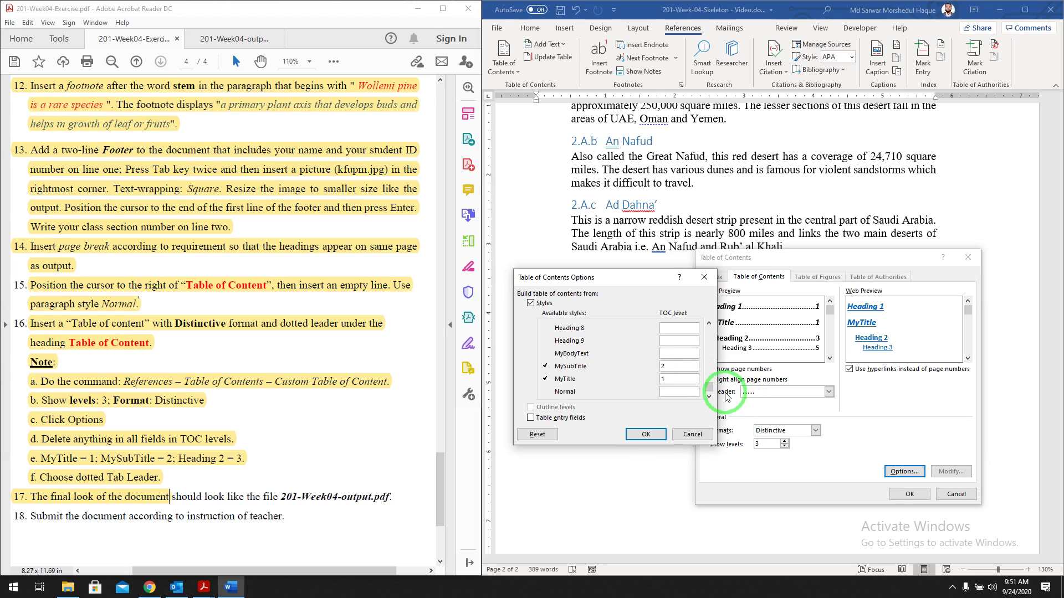
pyautogui.moveTo(708, 390); pyautogui.dragTo(710, 330)
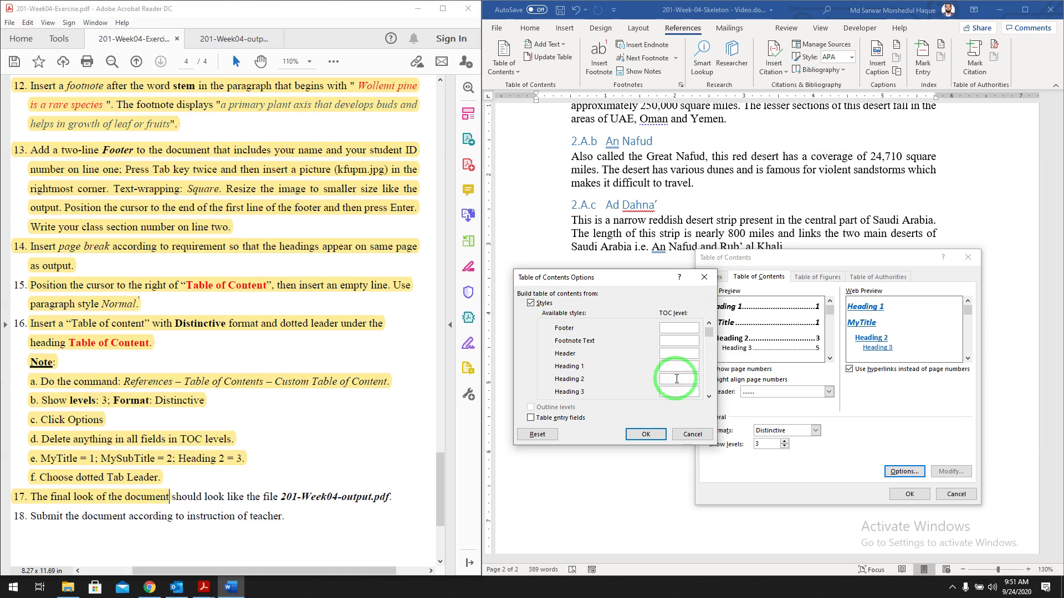
pyautogui.moveTo(519, 277); pyautogui.dragTo(560, 280)
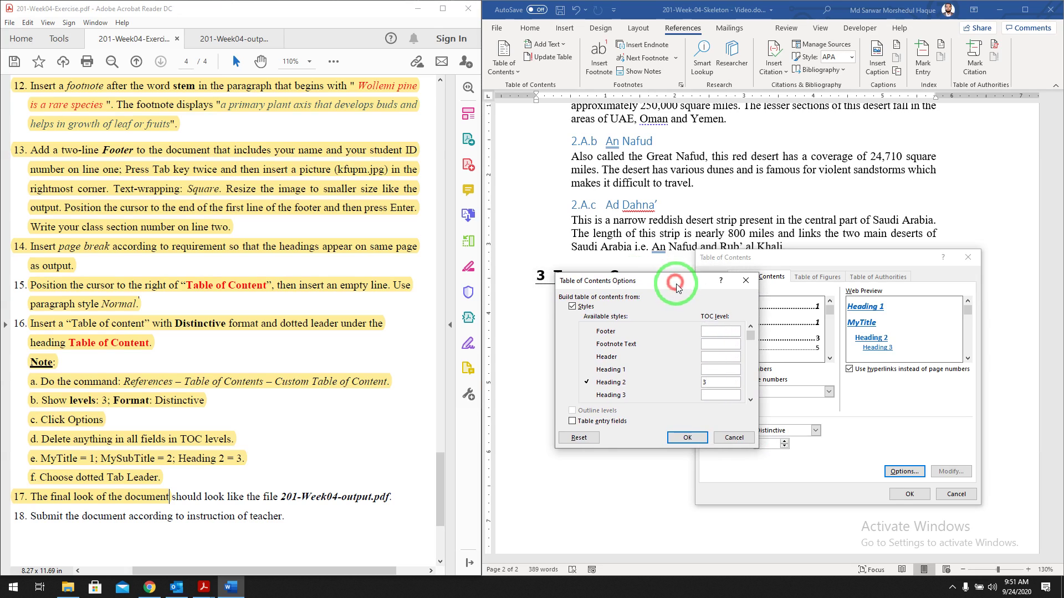
pyautogui.click(689, 438)
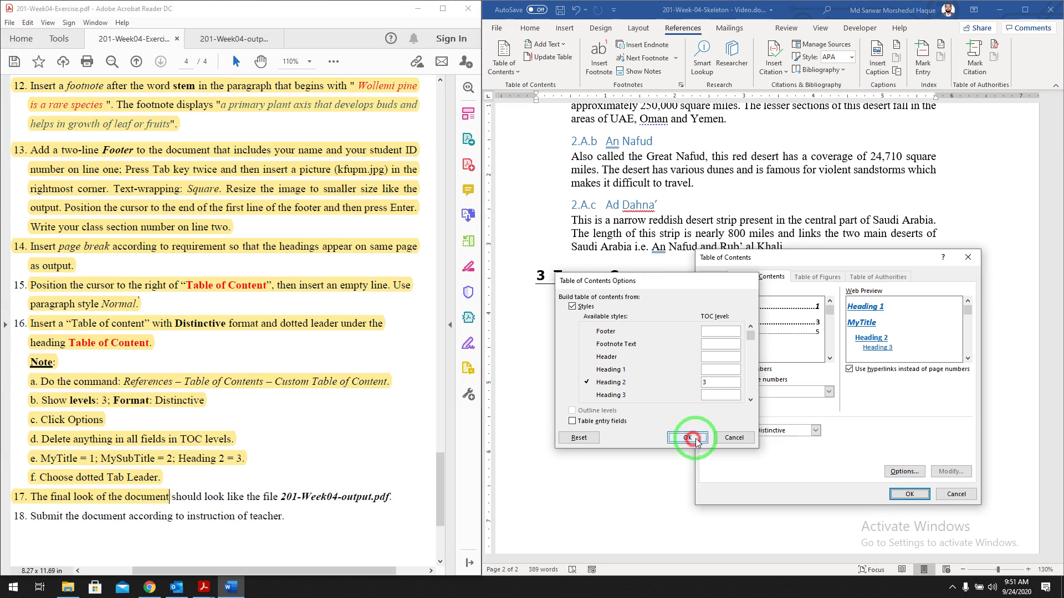
pyautogui.click(911, 495)
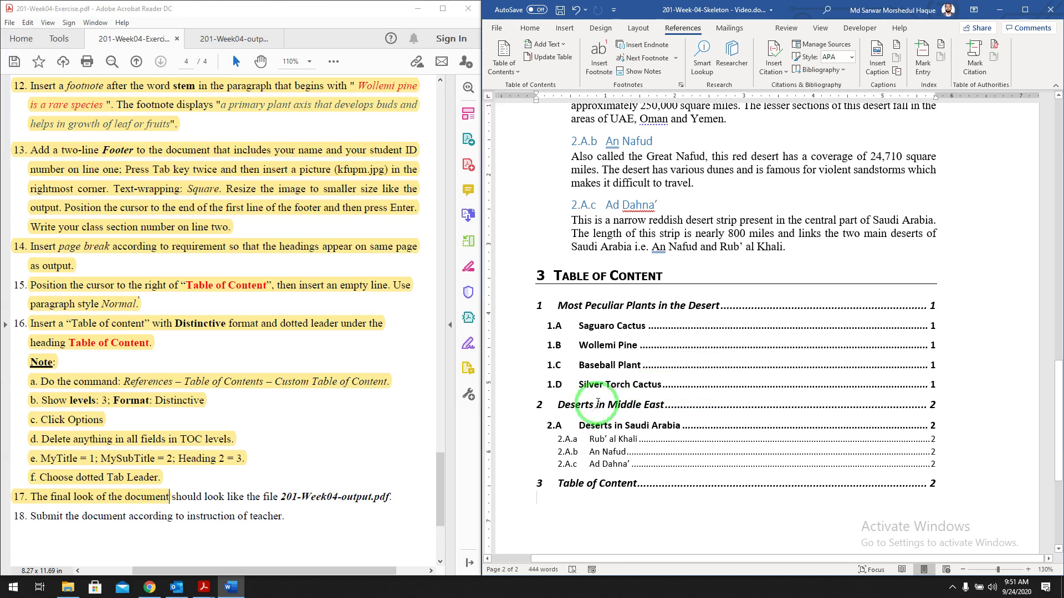
# Highlight instruction 17 about matching the final look to 201-Week04-output.pdf in the exercise PDF
pyautogui.scroll(-3, 653, 384)
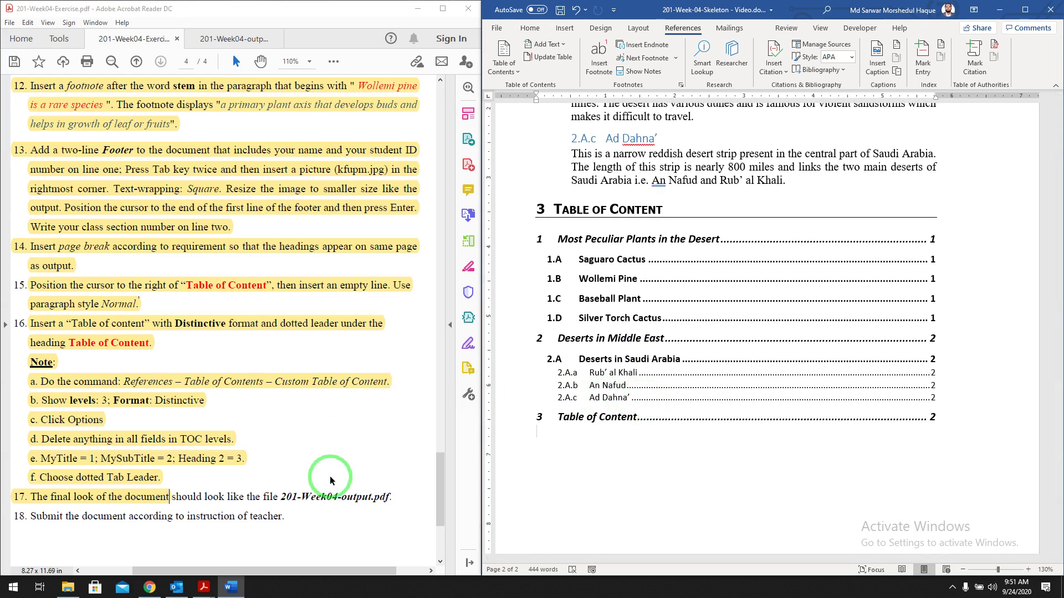
pyautogui.moveTo(394, 497); pyautogui.dragTo(126, 497)
pyautogui.click(172, 478)
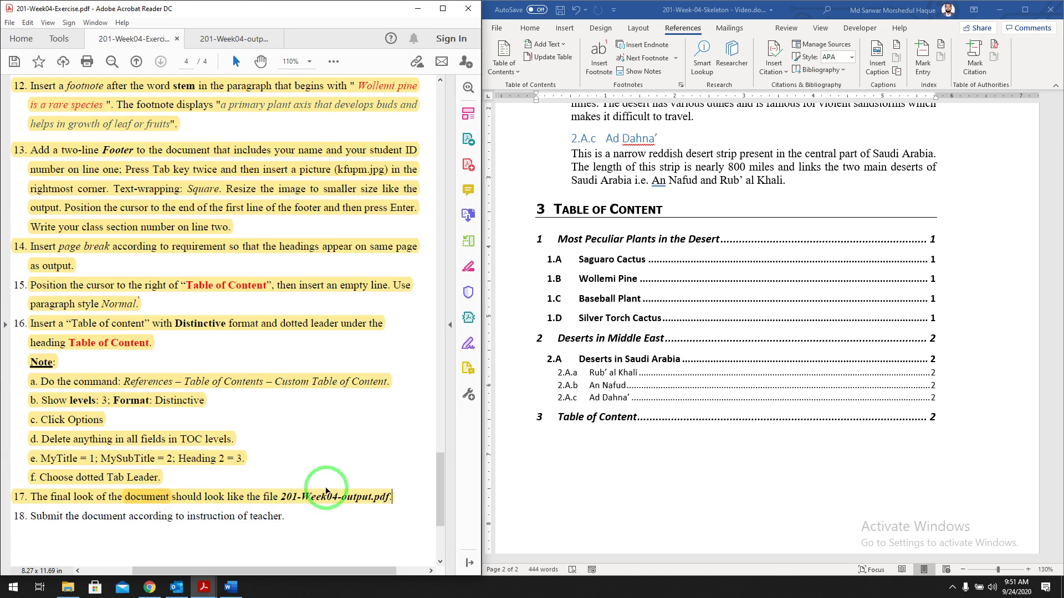
# Compare the table of contents with the sample output PDF and save the Word document
pyautogui.click(232, 39)
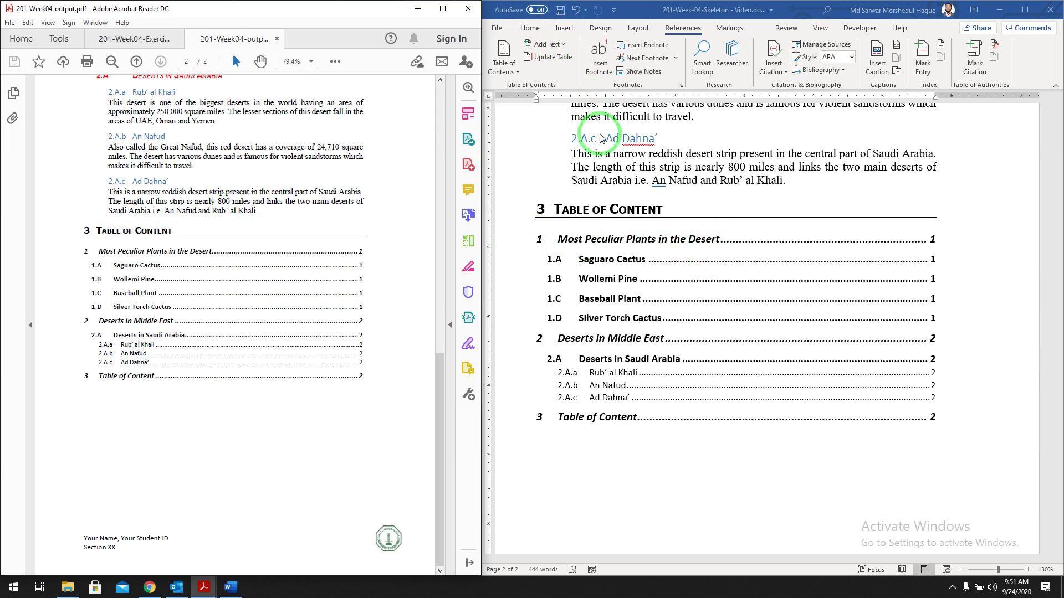
pyautogui.click(607, 185)
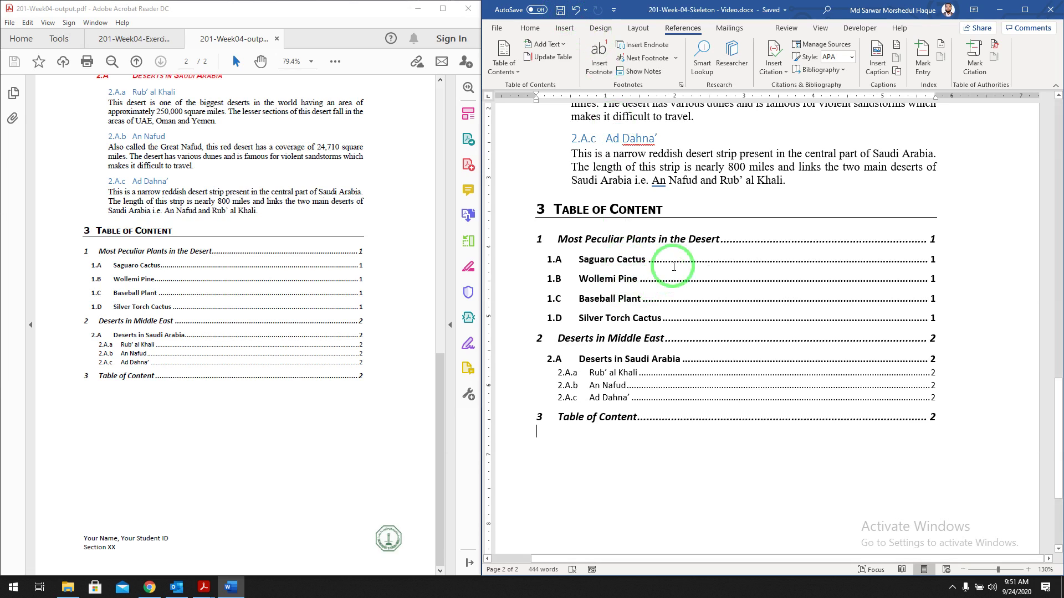
pyautogui.click(952, 589)
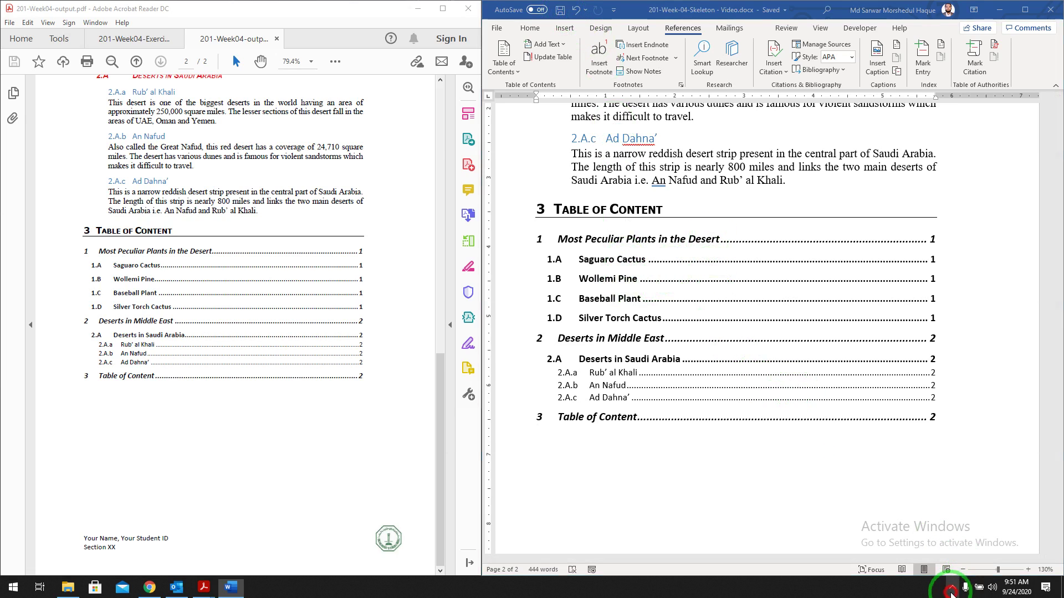
pyautogui.click(915, 545)
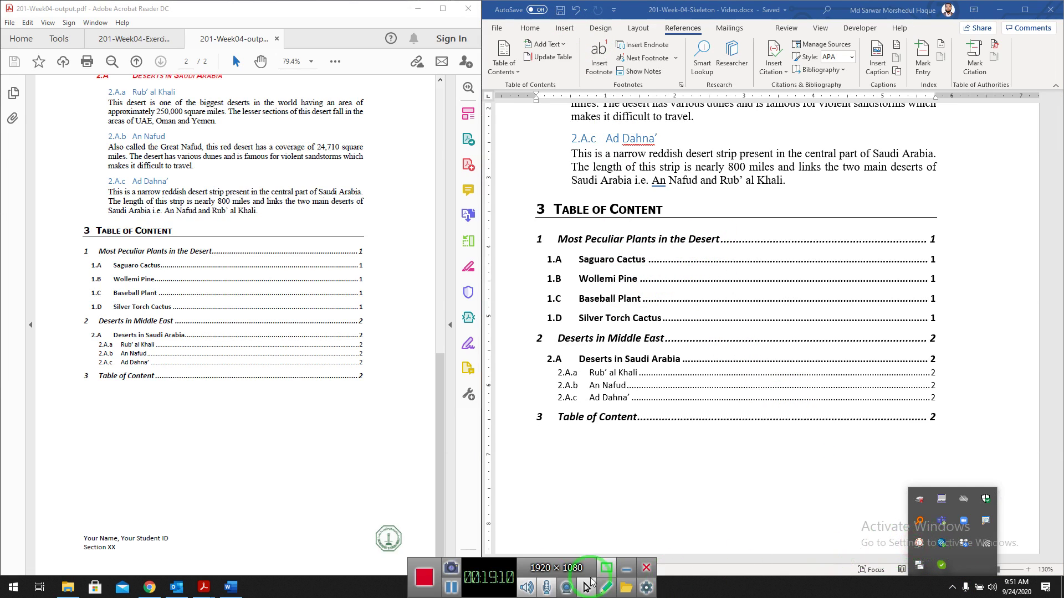